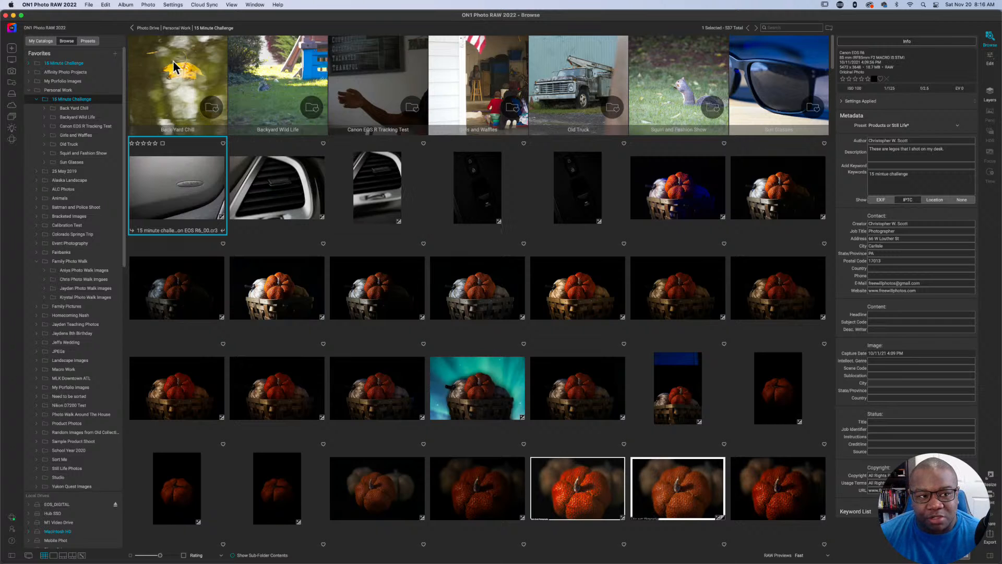
{"action": "left_click", "coordinate": [106, 7]}
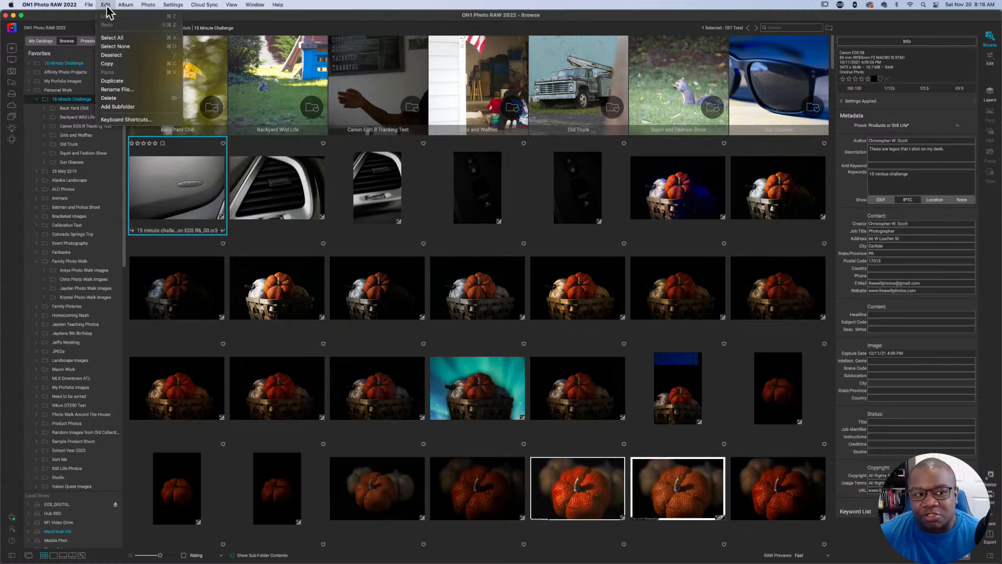
{"action": "left_click", "coordinate": [146, 120]}
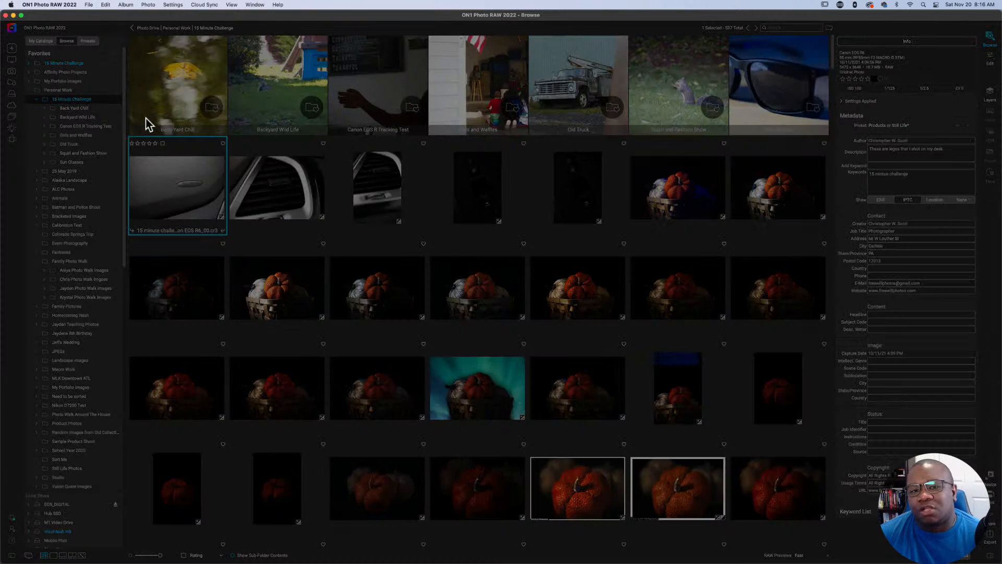
{"action": "left_click", "coordinate": [364, 153]}
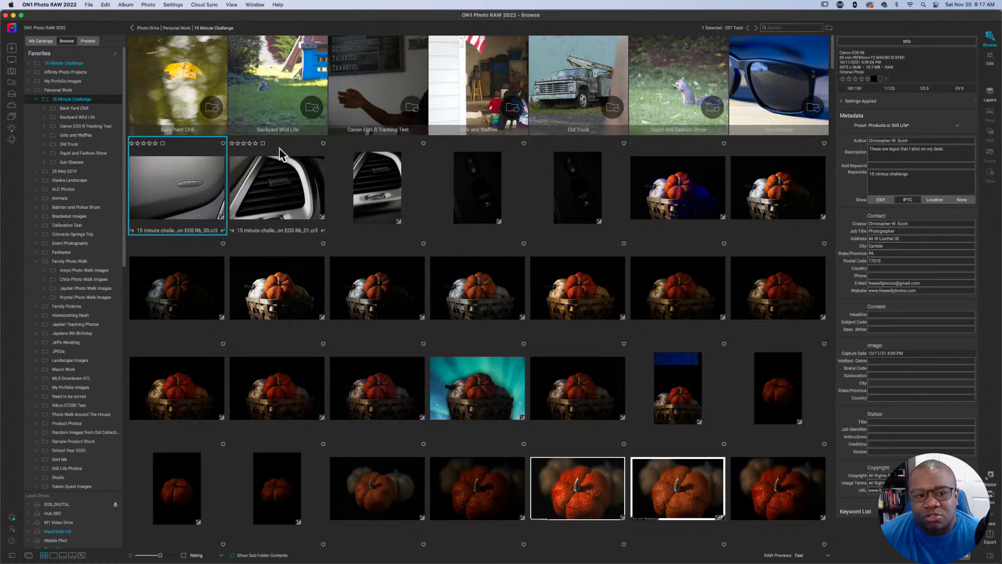
Open the keyboard shortcuts editor and choose the FWP Shortcuts style.
{"action": "left_click", "coordinate": [106, 6]}
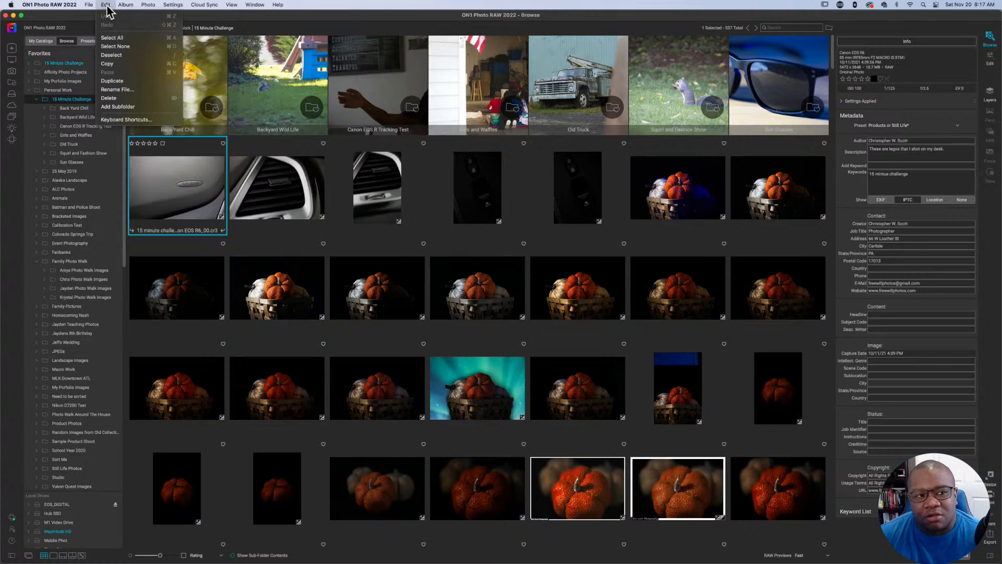
{"action": "left_click", "coordinate": [168, 121]}
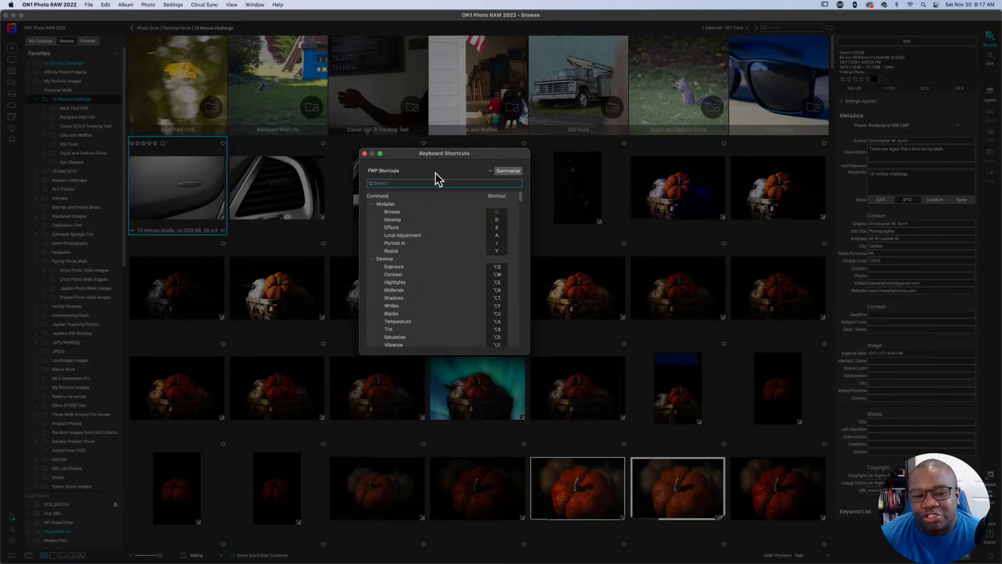
{"action": "left_click", "coordinate": [490, 172]}
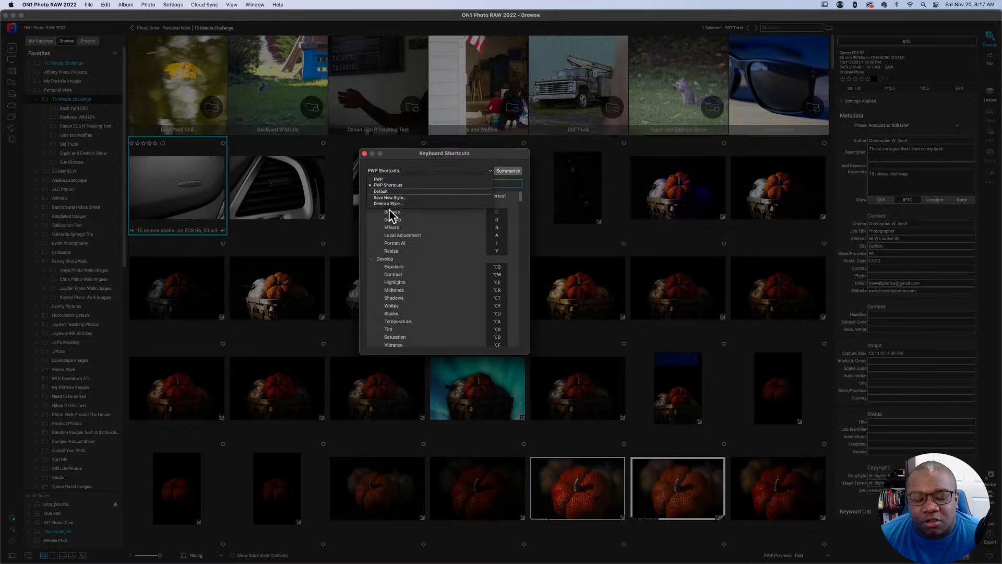
{"action": "left_click", "coordinate": [420, 186]}
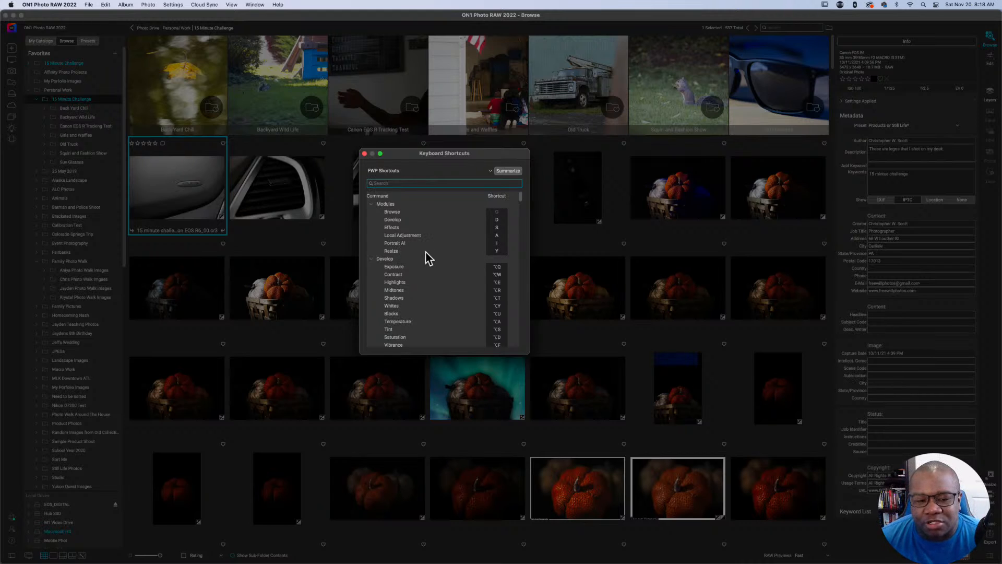
Collapse the Modules and Develop groups and examine the shortcuts assigned to the commands under Tools.
{"action": "left_click", "coordinate": [371, 204]}
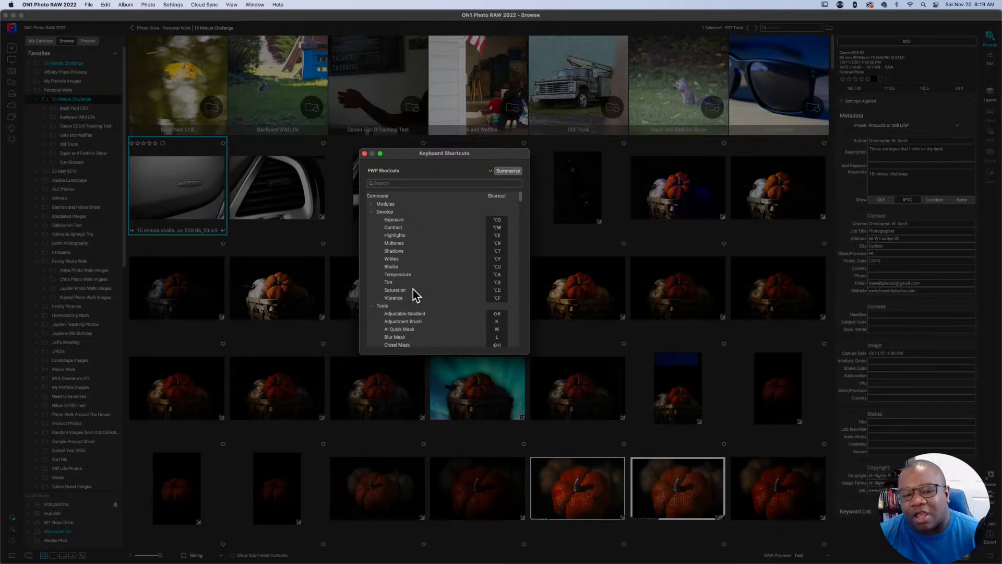
{"action": "left_click", "coordinate": [371, 212]}
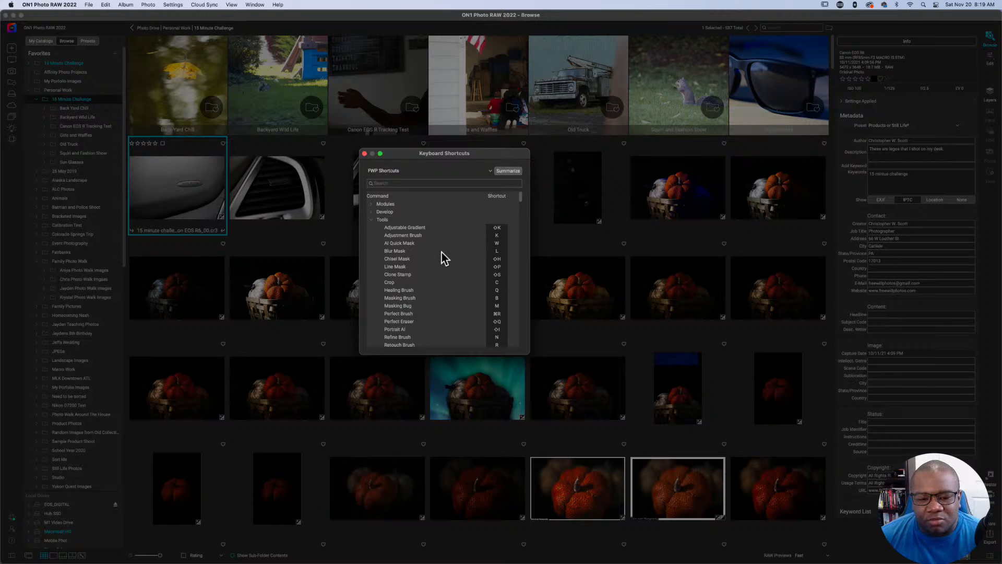
{"action": "scroll", "coordinate": [441, 258], "scroll_direction": "down", "scroll_amount": 3}
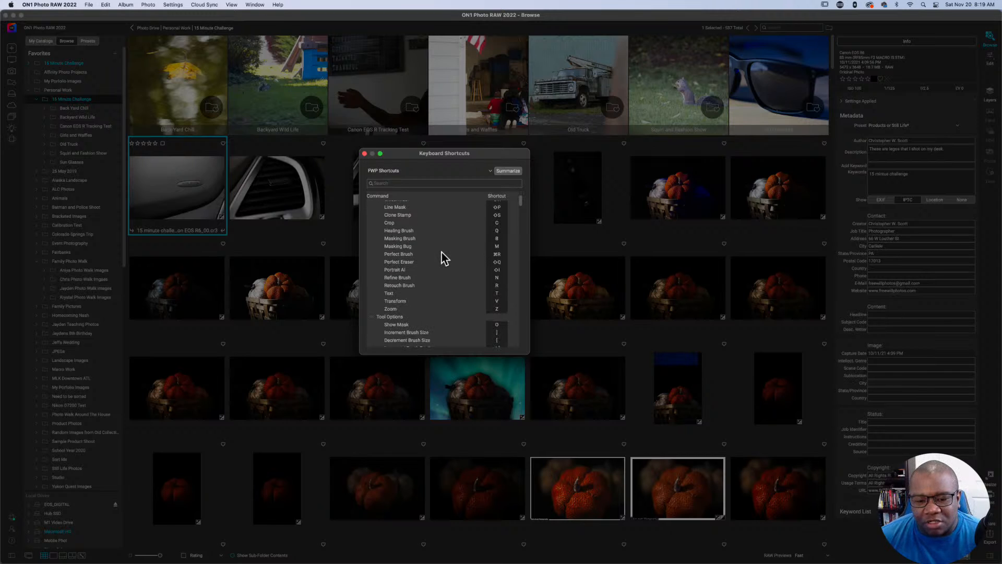
{"action": "scroll", "coordinate": [441, 258], "scroll_direction": "up", "scroll_amount": 3}
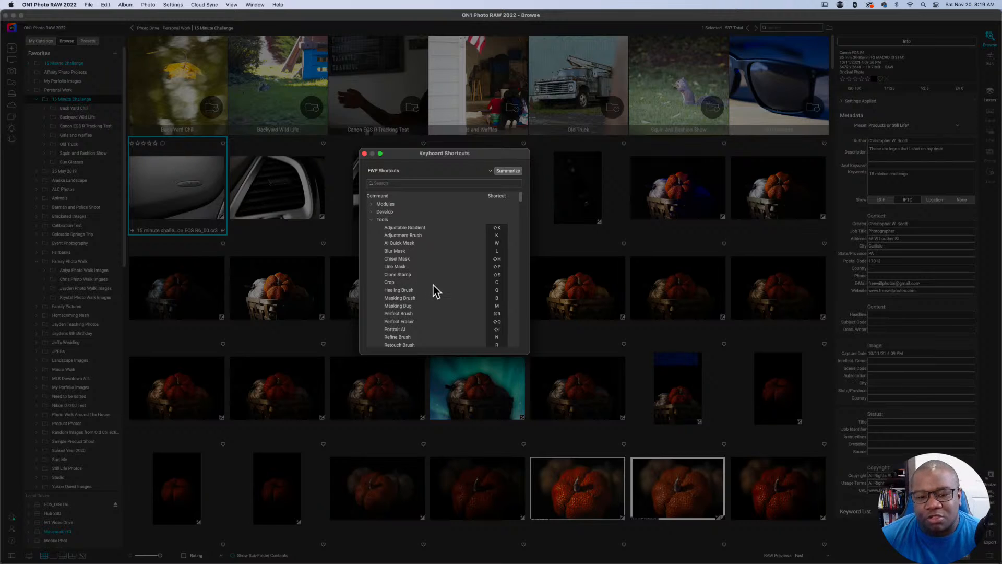
{"action": "scroll", "coordinate": [433, 285], "scroll_direction": "down", "scroll_amount": 1}
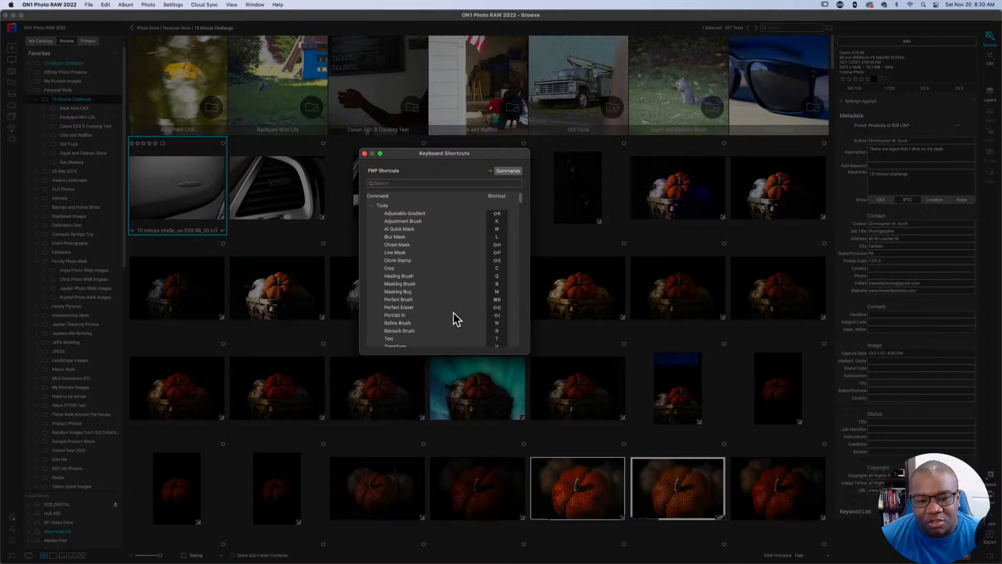
{"action": "scroll", "coordinate": [452, 310], "scroll_direction": "down", "scroll_amount": 2}
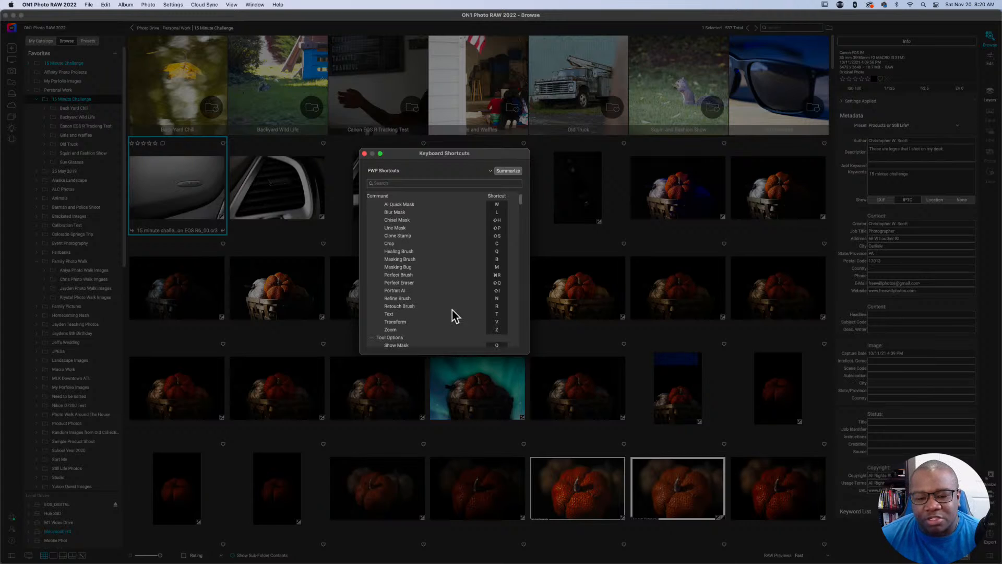
{"action": "scroll", "coordinate": [452, 310], "scroll_direction": "down", "scroll_amount": 2}
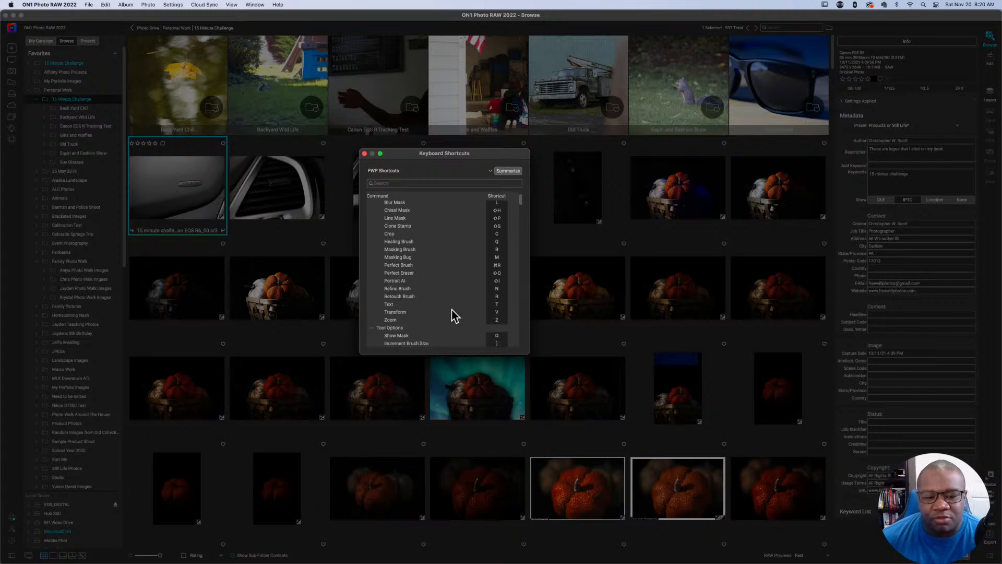
{"action": "scroll", "coordinate": [451, 315], "scroll_direction": "down", "scroll_amount": 1}
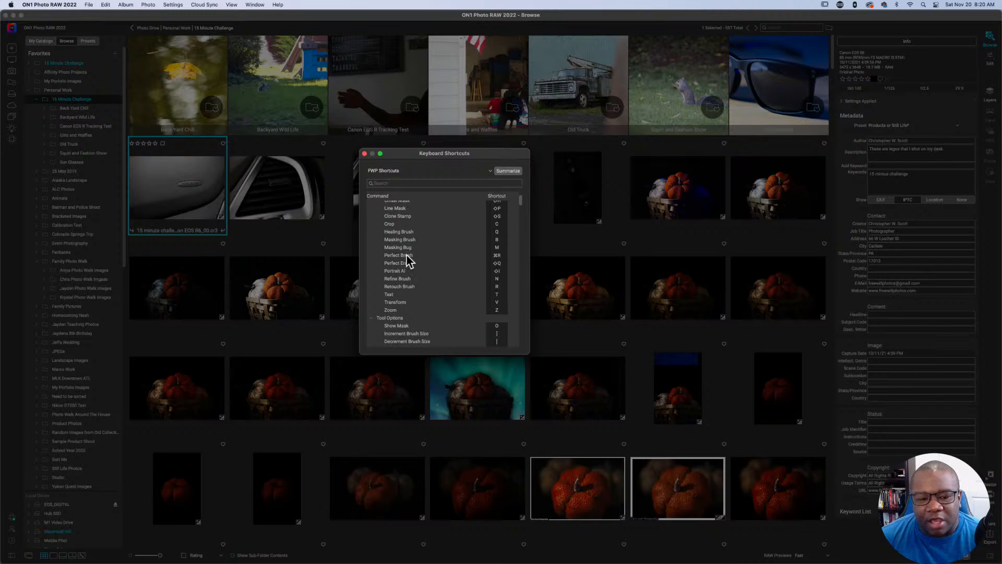
{"action": "scroll", "coordinate": [407, 255], "scroll_direction": "down", "scroll_amount": 2}
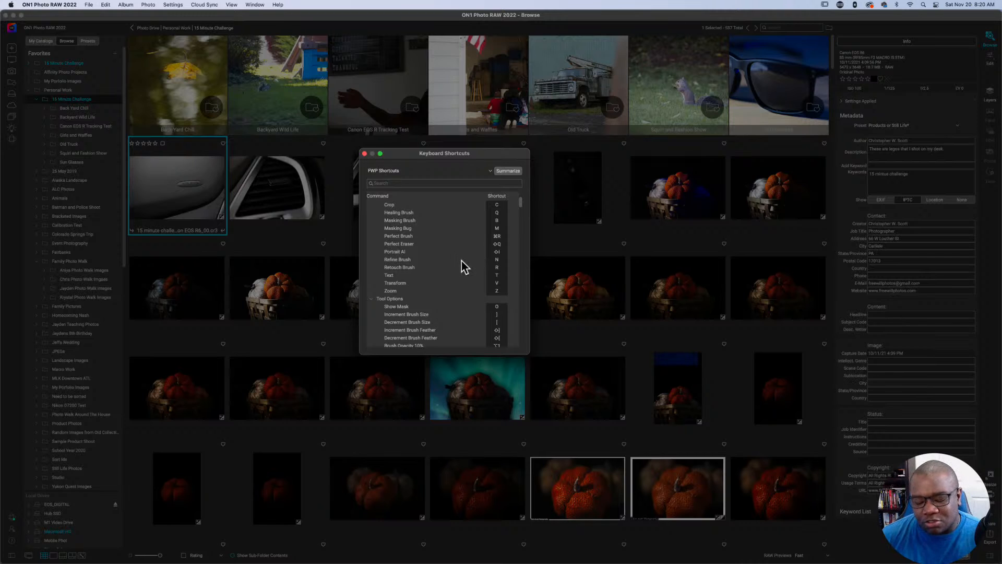
{"action": "scroll", "coordinate": [455, 288], "scroll_direction": "up", "scroll_amount": 5}
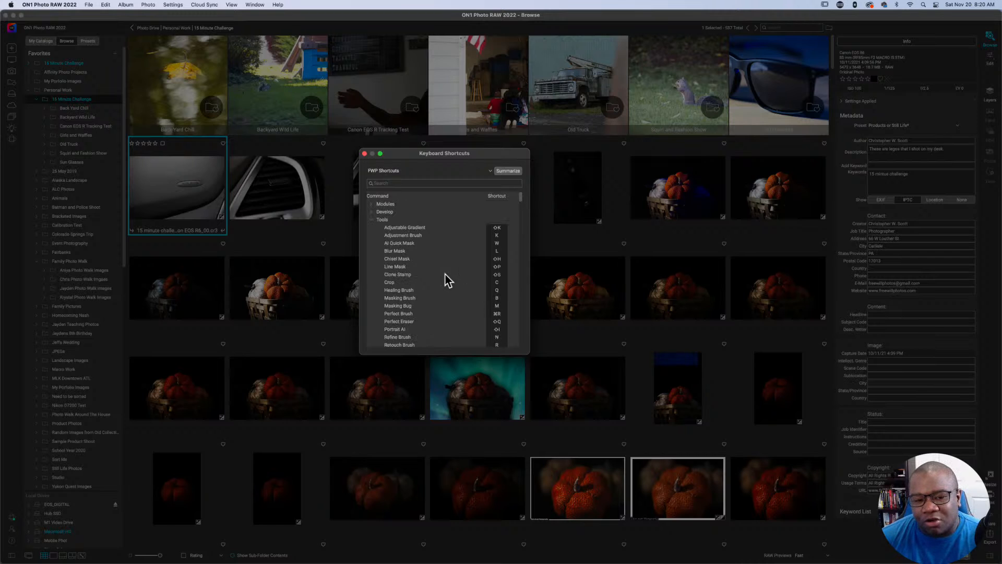
Collapse the Tools group and examine the brush and mask shortcuts under Tool Options.
{"action": "left_click", "coordinate": [371, 220]}
{"action": "left_click", "coordinate": [371, 226]}
{"action": "scroll", "coordinate": [443, 267], "scroll_direction": "down", "scroll_amount": 1}
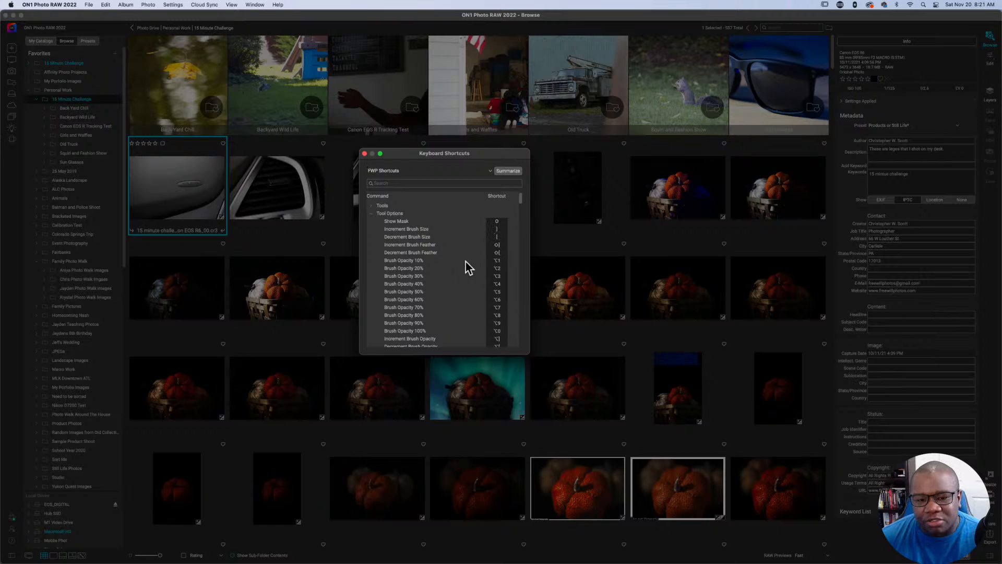
{"action": "scroll", "coordinate": [465, 262], "scroll_direction": "down", "scroll_amount": 2}
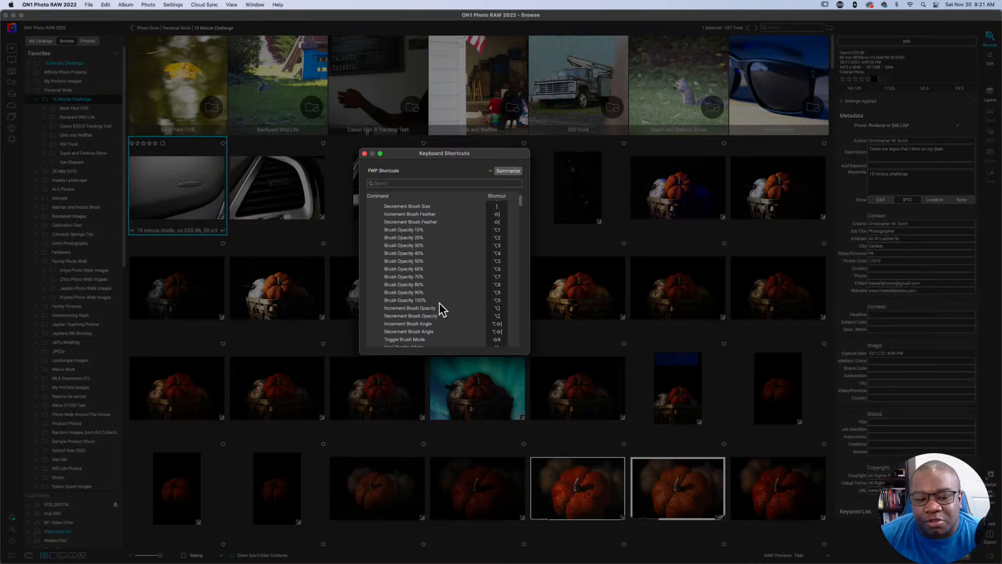
{"action": "scroll", "coordinate": [439, 302], "scroll_direction": "down", "scroll_amount": 2}
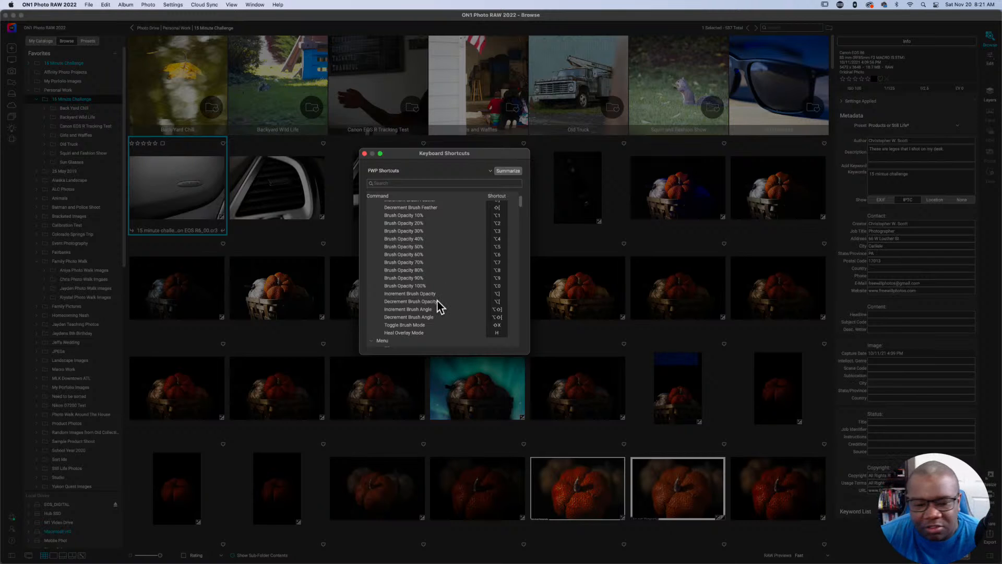
{"action": "scroll", "coordinate": [437, 300], "scroll_direction": "down", "scroll_amount": 2}
{"action": "scroll", "coordinate": [437, 300], "scroll_direction": "down", "scroll_amount": 2}
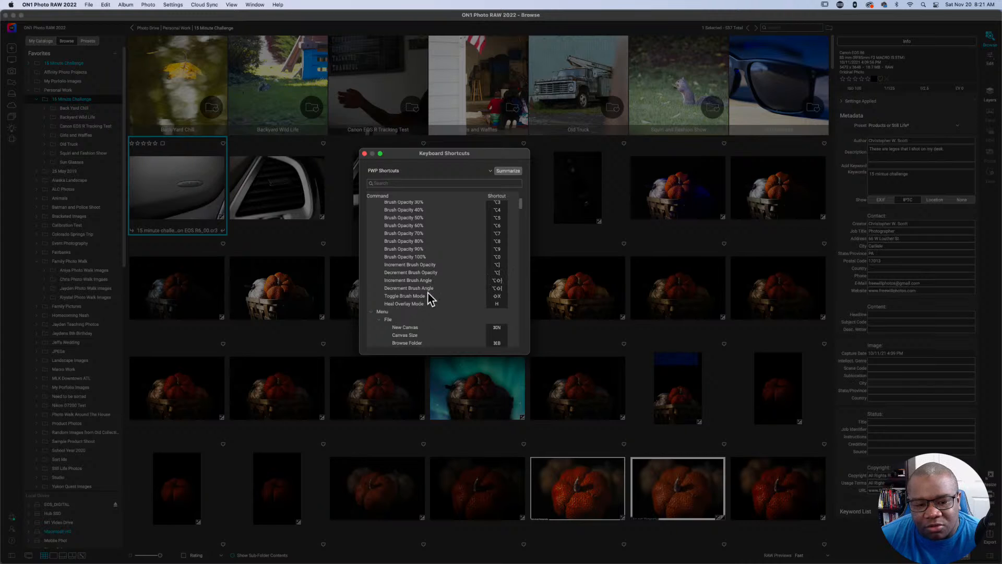
{"action": "scroll", "coordinate": [450, 293], "scroll_direction": "down", "scroll_amount": 1}
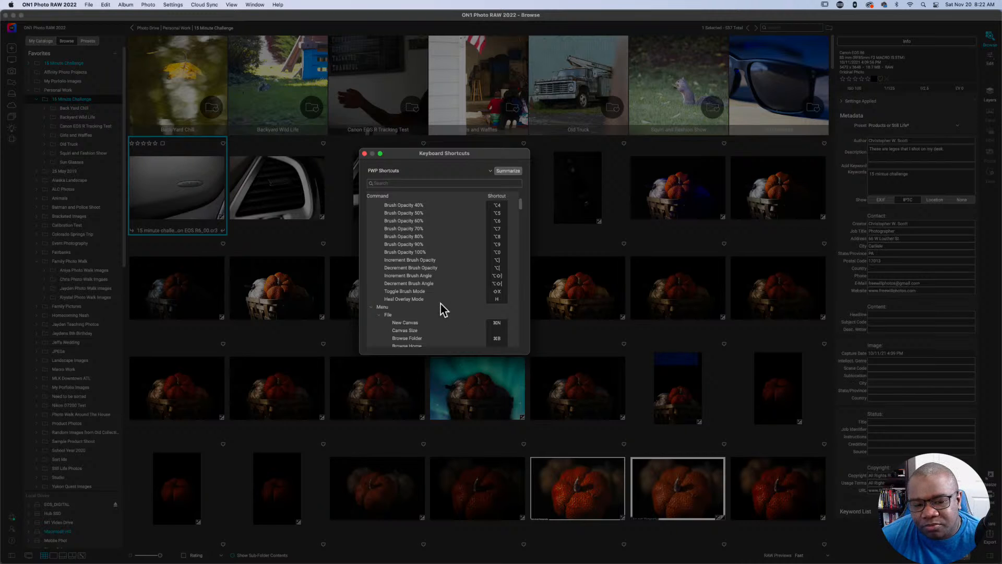
{"action": "scroll", "coordinate": [440, 303], "scroll_direction": "down", "scroll_amount": 2}
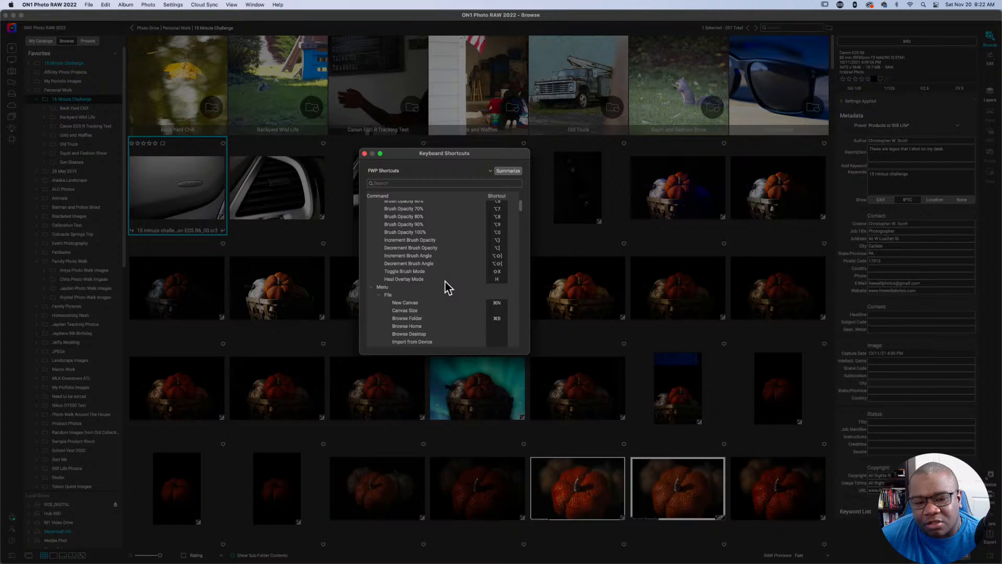
{"action": "scroll", "coordinate": [445, 281], "scroll_direction": "up", "scroll_amount": 5}
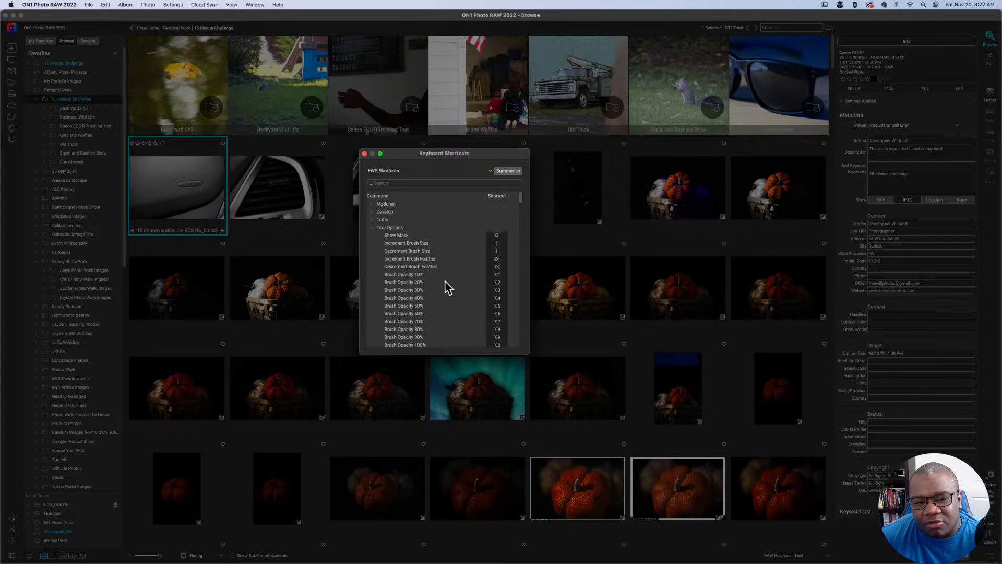
Collapse Tool Options and assign the shortcut Control+Shift+C to the Canvas Size command under Menu > File.
{"action": "left_click", "coordinate": [370, 229]}
{"action": "scroll", "coordinate": [444, 276], "scroll_direction": "down", "scroll_amount": 2}
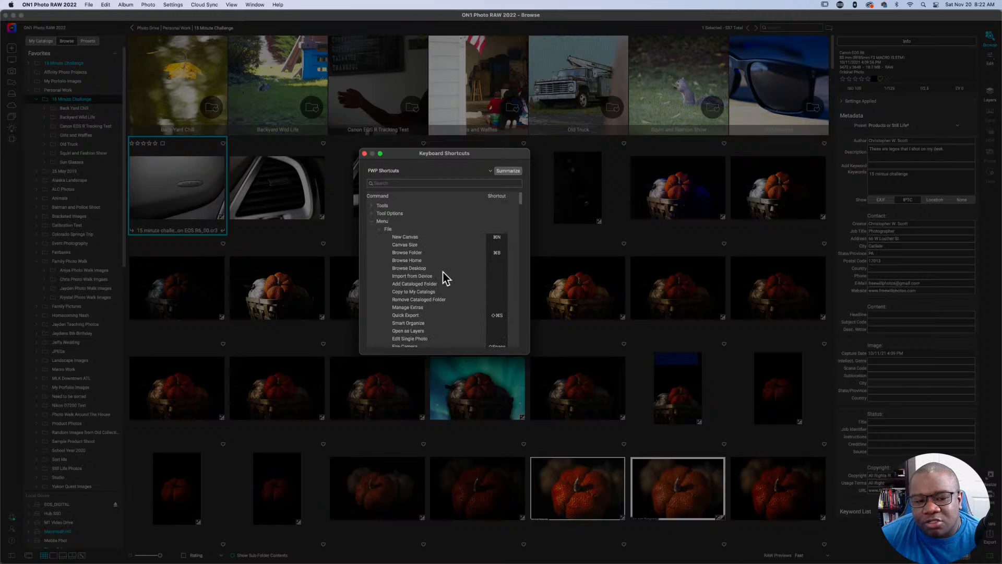
{"action": "scroll", "coordinate": [445, 278], "scroll_direction": "down", "scroll_amount": 1}
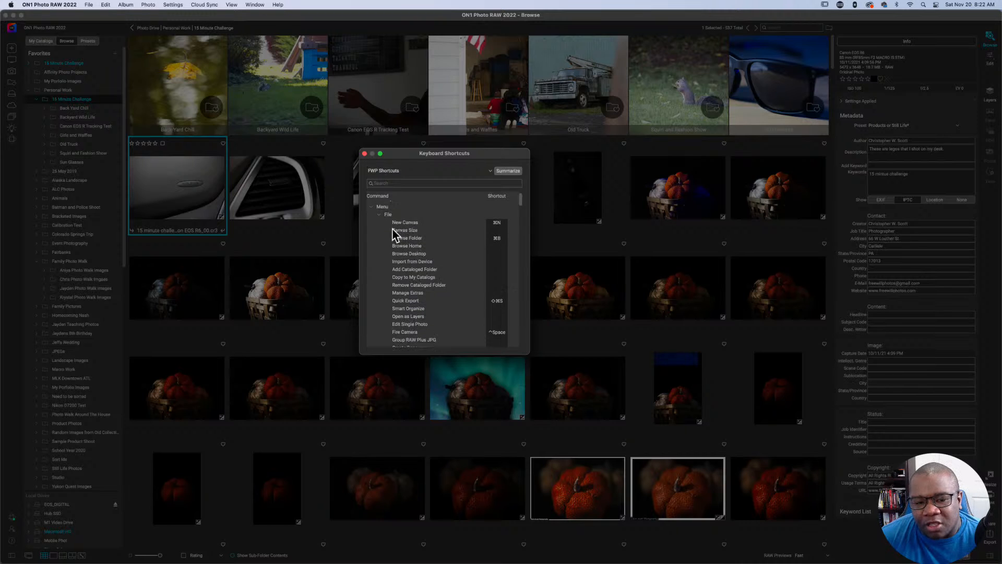
{"action": "key", "text": "super+b"}
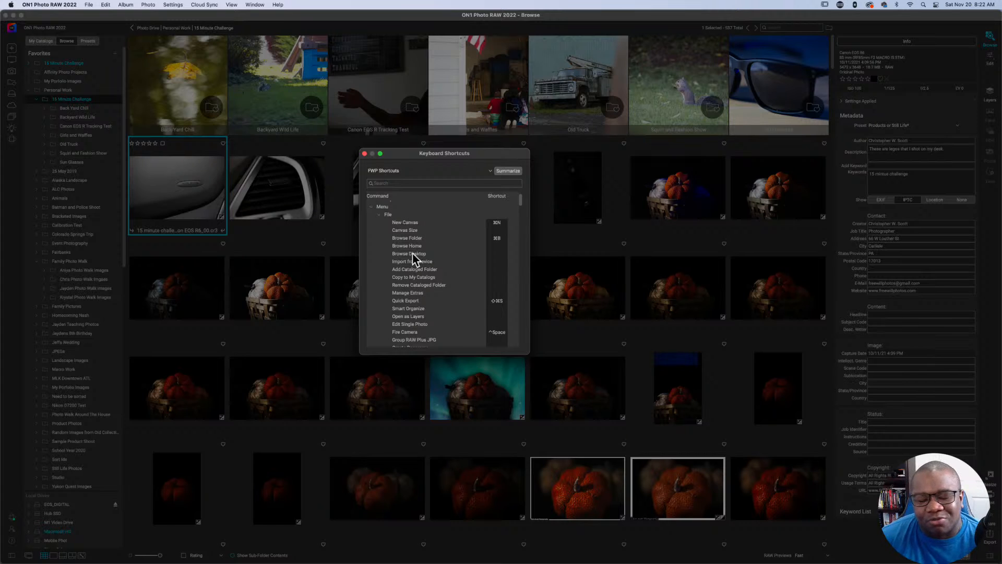
{"action": "scroll", "coordinate": [432, 253], "scroll_direction": "down", "scroll_amount": 1}
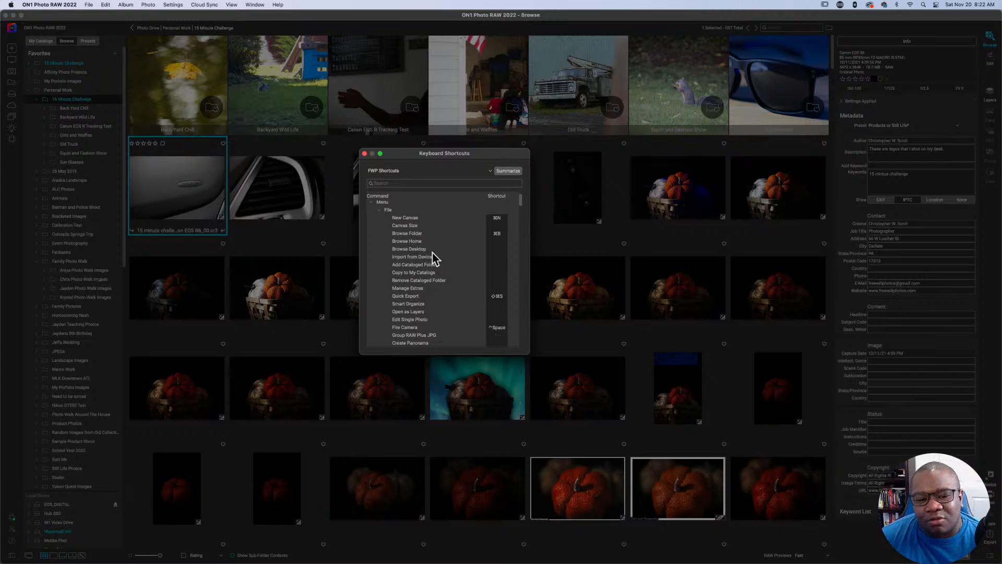
{"action": "left_click", "coordinate": [496, 226]}
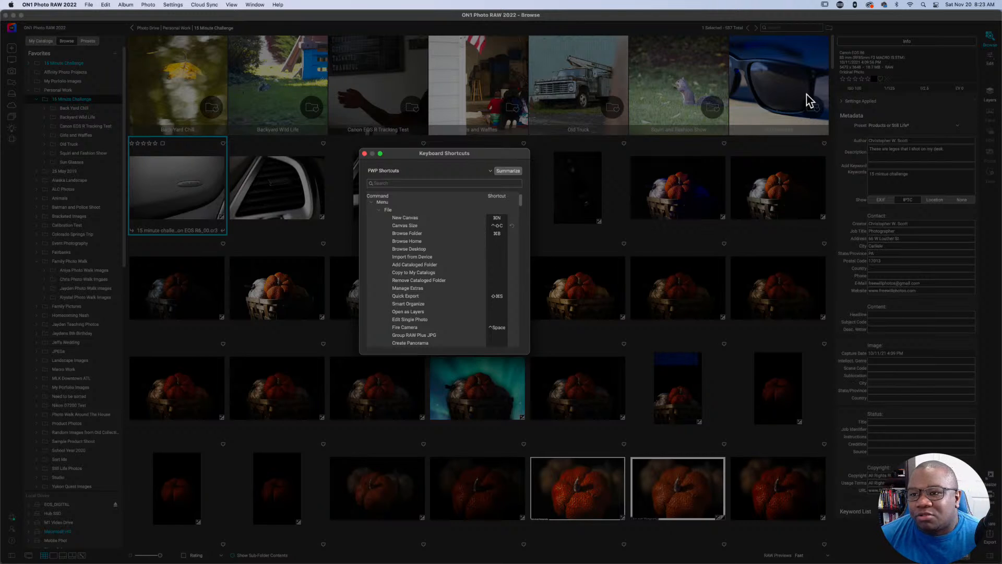
Switch to the Stream Deck configuration and open the ON1 editing folder in the ON1 Photo profile.
{"action": "left_click", "coordinate": [840, 5]}
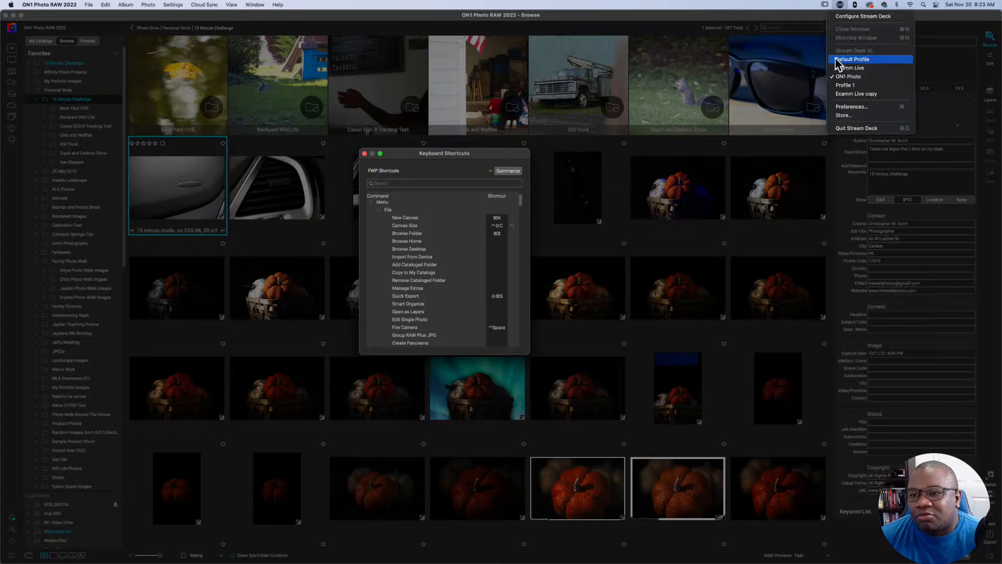
{"action": "left_click", "coordinate": [855, 16]}
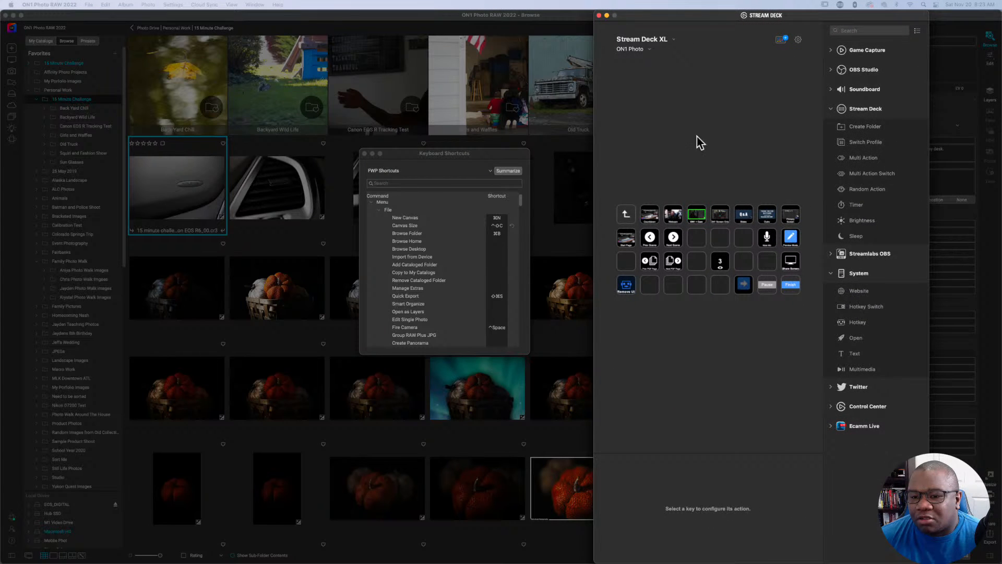
{"action": "left_click", "coordinate": [626, 213]}
{"action": "double_click", "coordinate": [626, 213]}
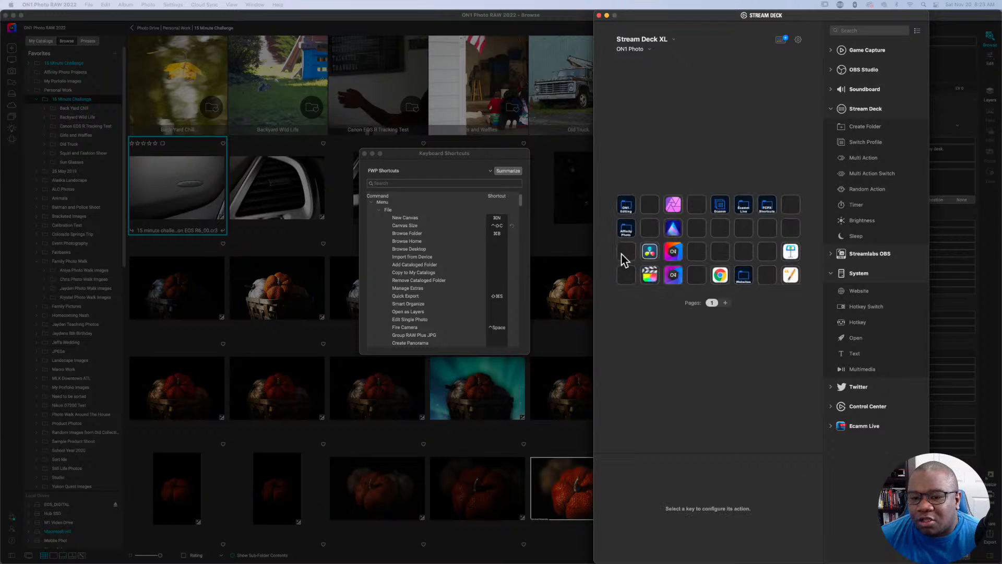
{"action": "double_click", "coordinate": [630, 205]}
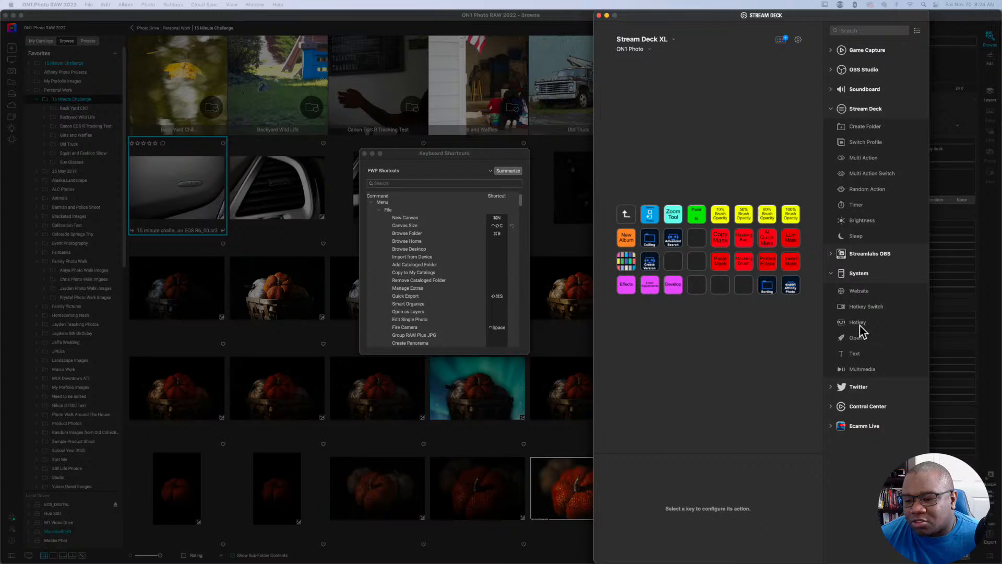
Add a Hotkey action to the empty key beside Develop and assign it Control+Shift+C.
{"action": "left_click_drag", "start_coordinate": [858, 323], "coordinate": [697, 285]}
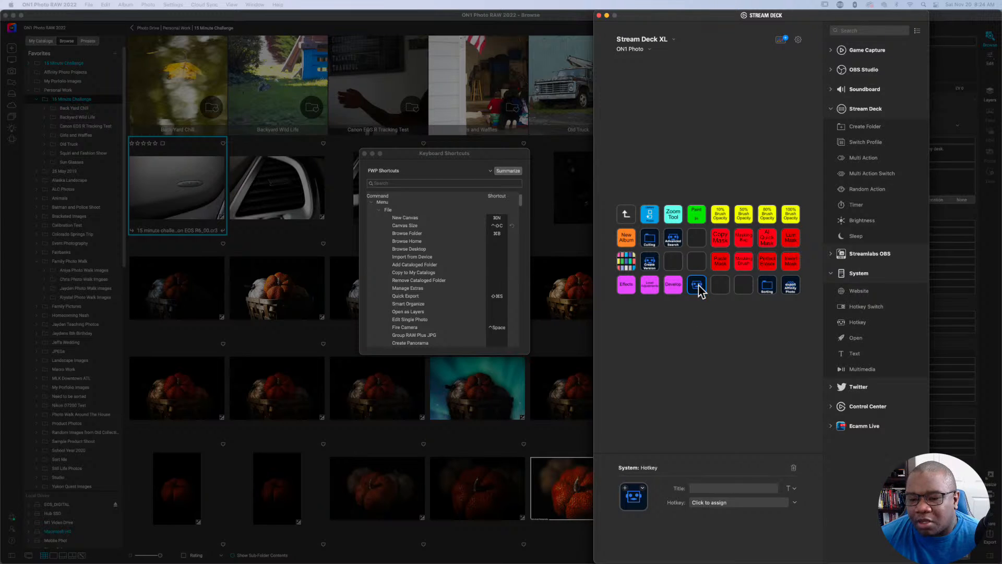
{"action": "mouse_move", "coordinate": [700, 290]}
{"action": "left_mouse_down"}
{"action": "mouse_move", "coordinate": [696, 256]}
{"action": "mouse_move", "coordinate": [700, 264]}
{"action": "mouse_move", "coordinate": [668, 264]}
{"action": "mouse_move", "coordinate": [698, 285]}
{"action": "left_mouse_up"}
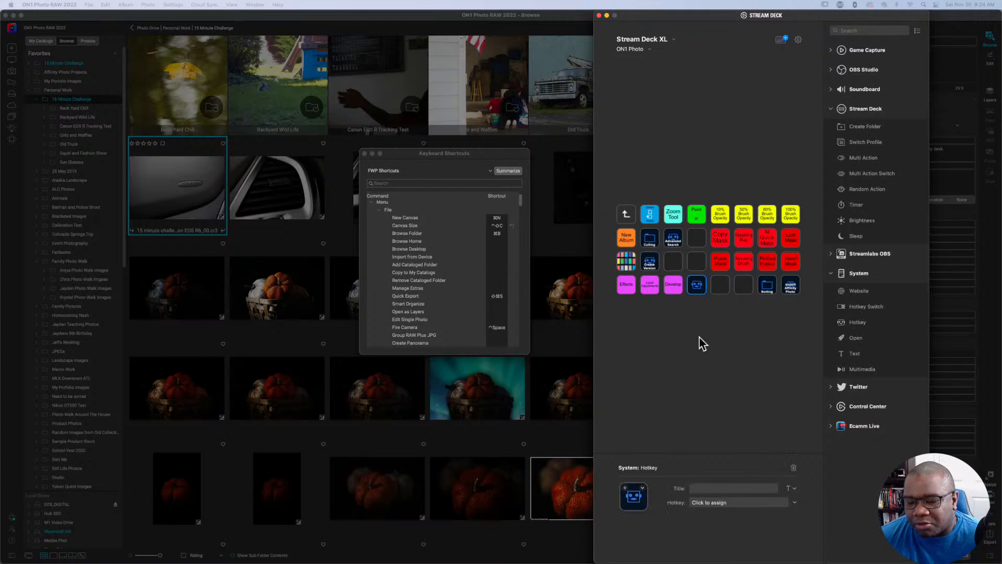
{"action": "left_click", "coordinate": [719, 504]}
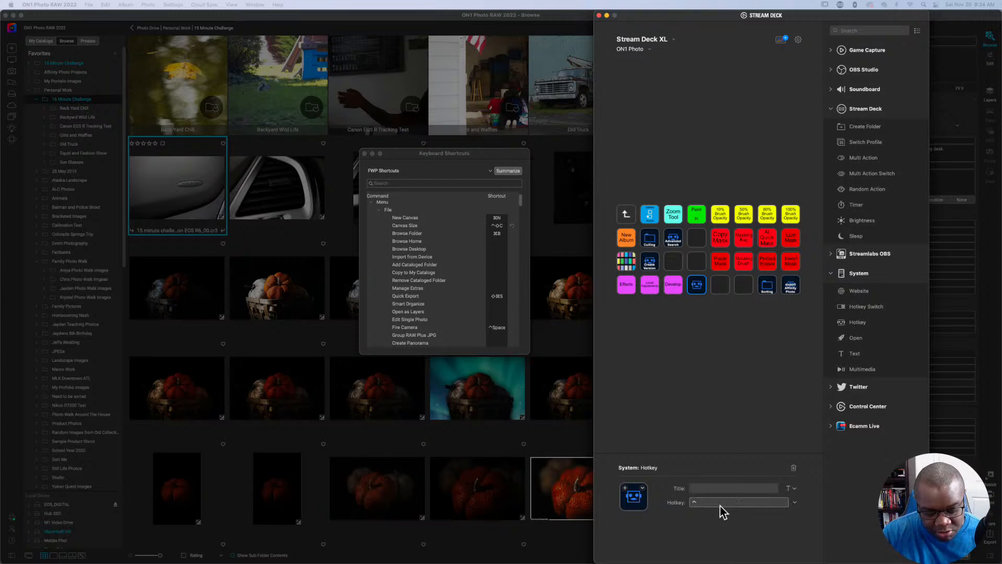
{"action": "key", "text": "ctrl+shift+c"}
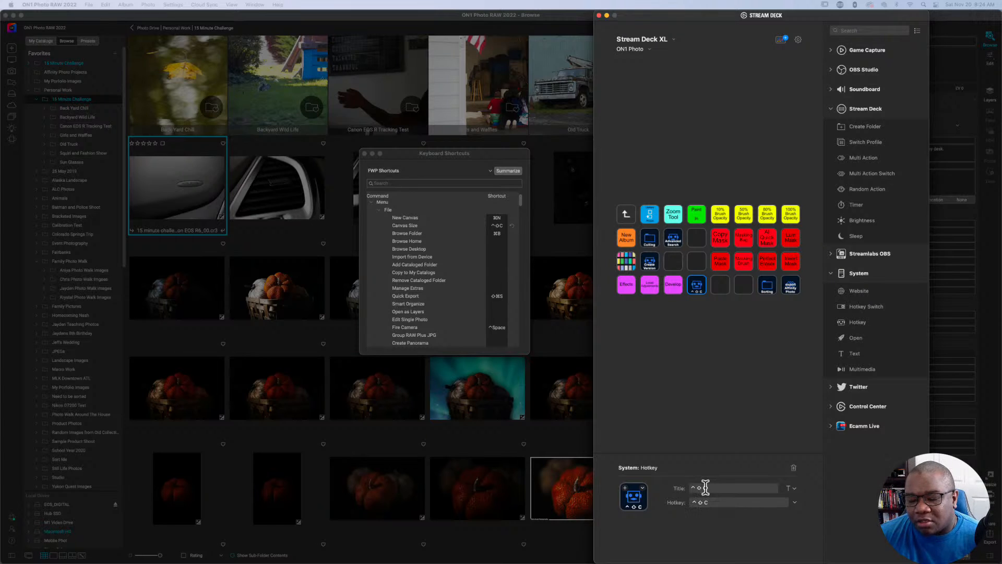
Title the new hotkey key "Canvas Size", with the two words on separate lines.
{"action": "left_click_drag", "start_coordinate": [708, 488], "coordinate": [684, 486]}
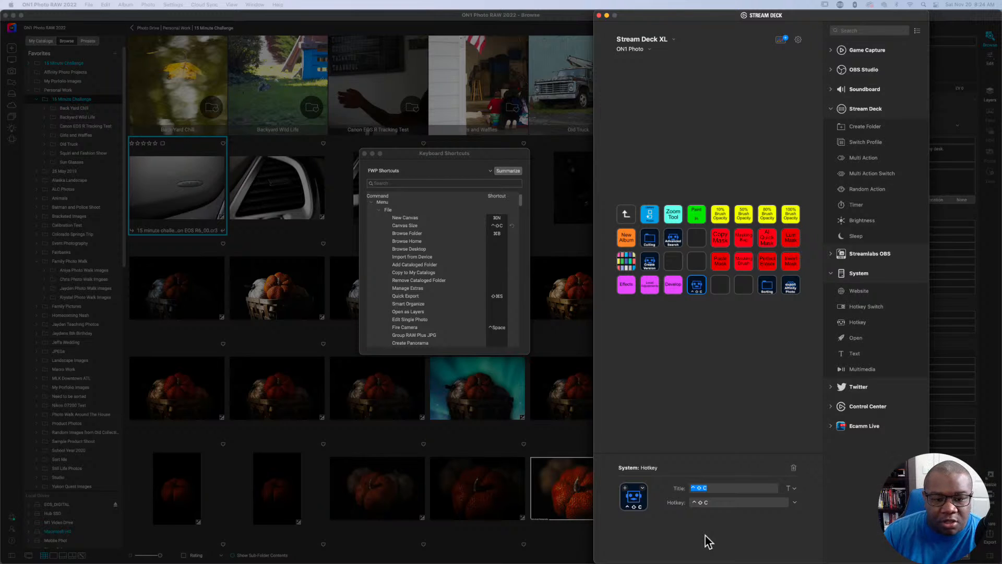
{"action": "type", "text": "Can"}
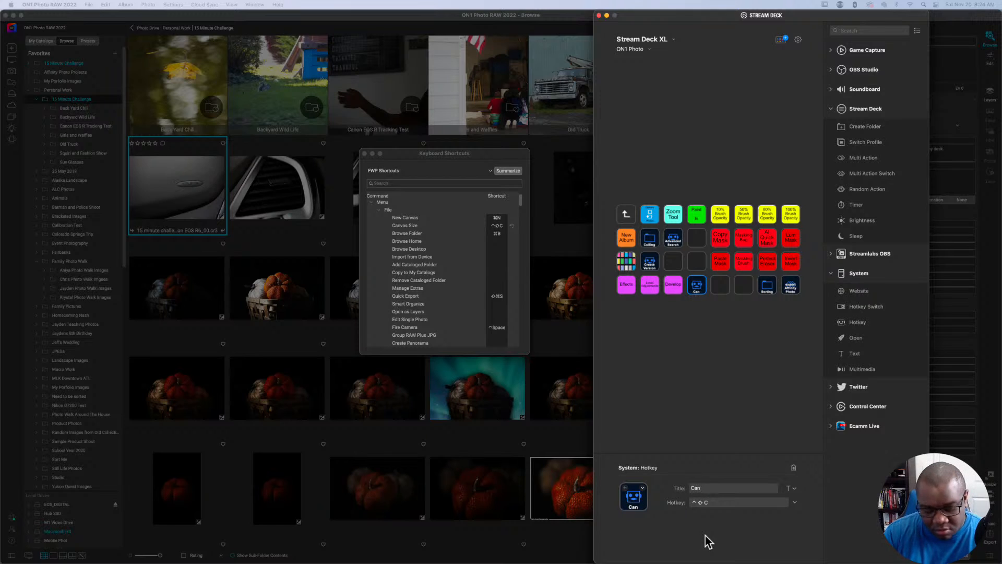
{"action": "type", "text": "vas"}
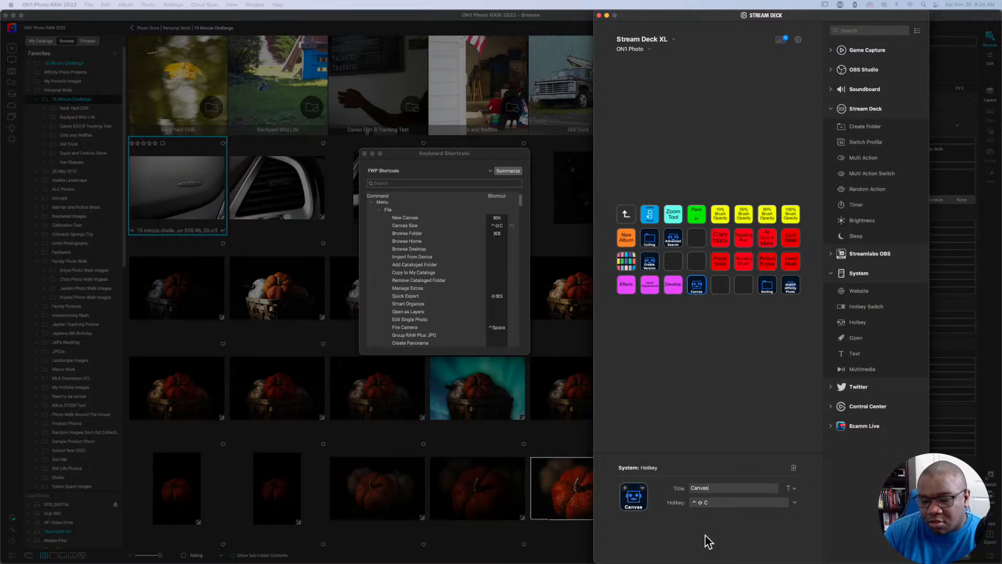
{"action": "key", "text": "Return"}
{"action": "type", "text": "Si"}
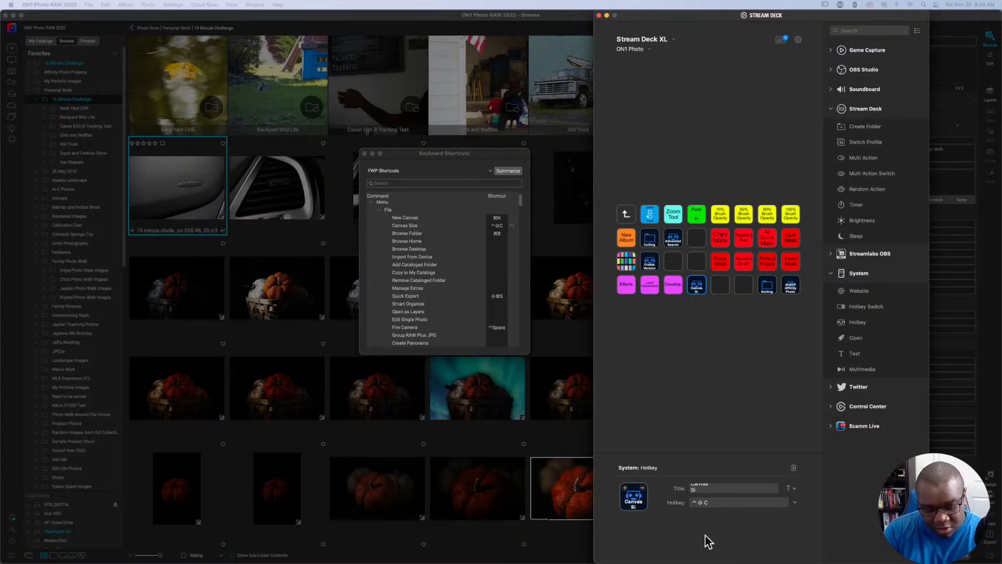
{"action": "type", "text": "cze"}
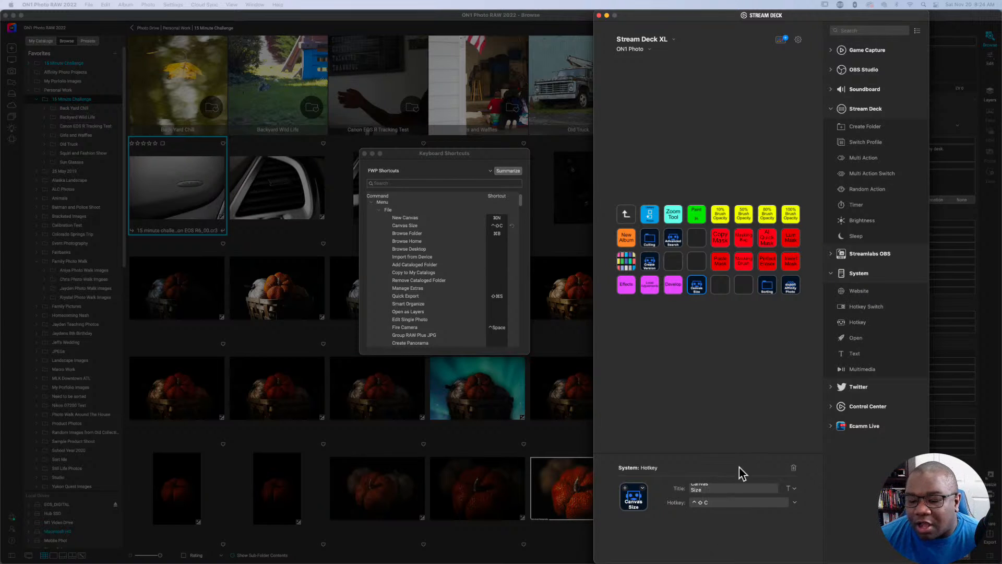
{"action": "left_click", "coordinate": [720, 363]}
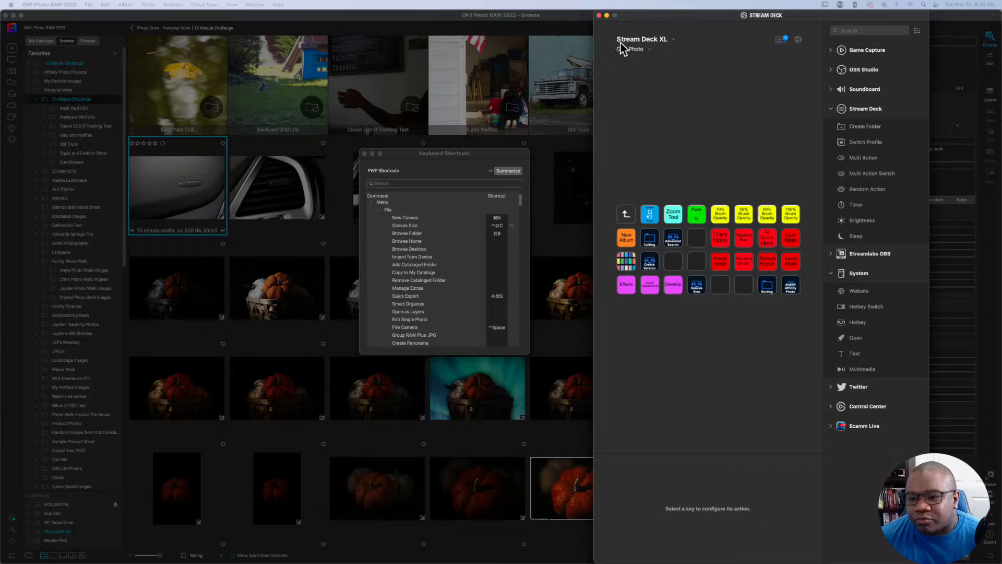
Return to ON1's keyboard shortcuts and assign Control+Command+I to Import from Device, declining to take Command+I from Invert Mask.
{"action": "left_click", "coordinate": [599, 15]}
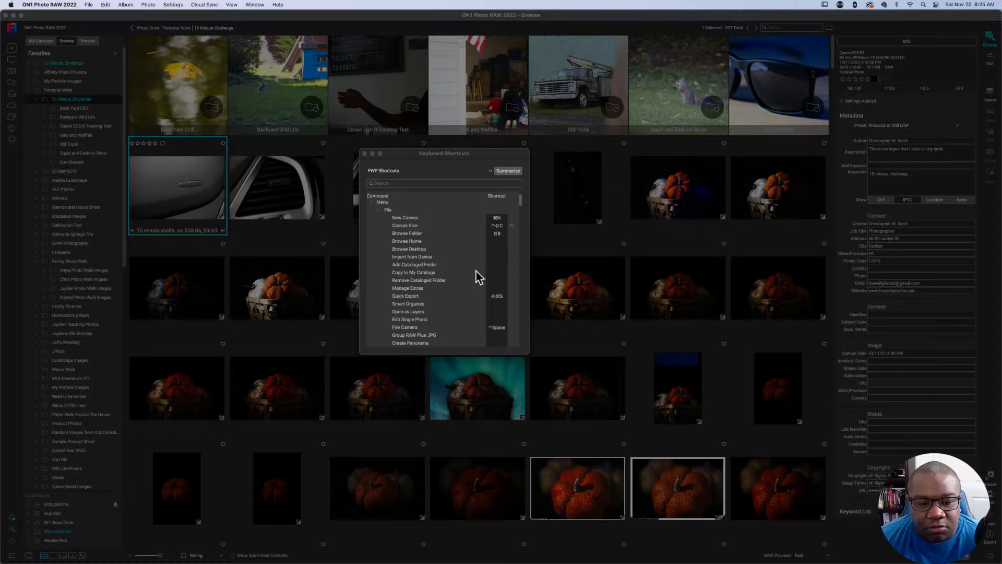
{"action": "scroll", "coordinate": [406, 245], "scroll_direction": "down", "scroll_amount": 1}
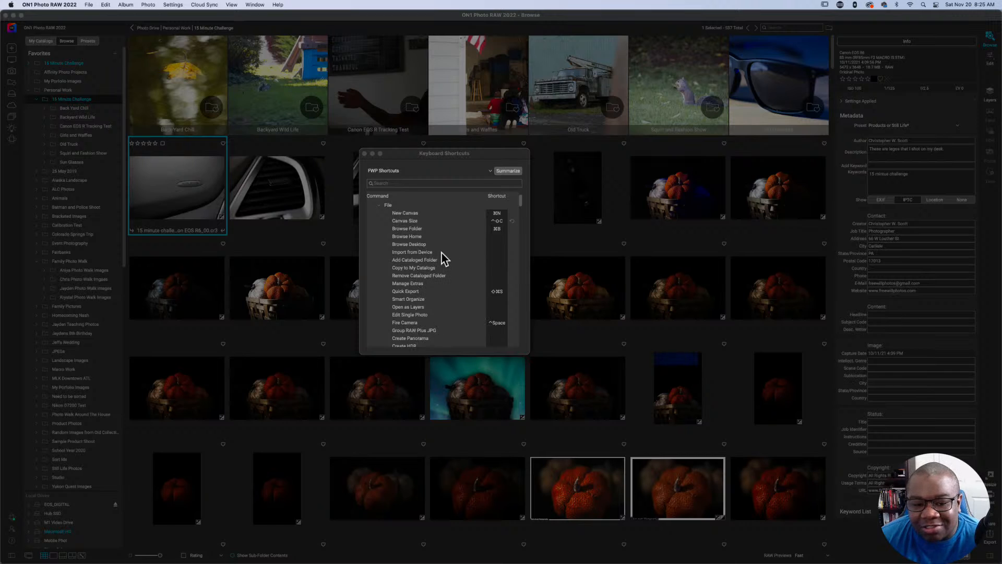
{"action": "left_click", "coordinate": [494, 253]}
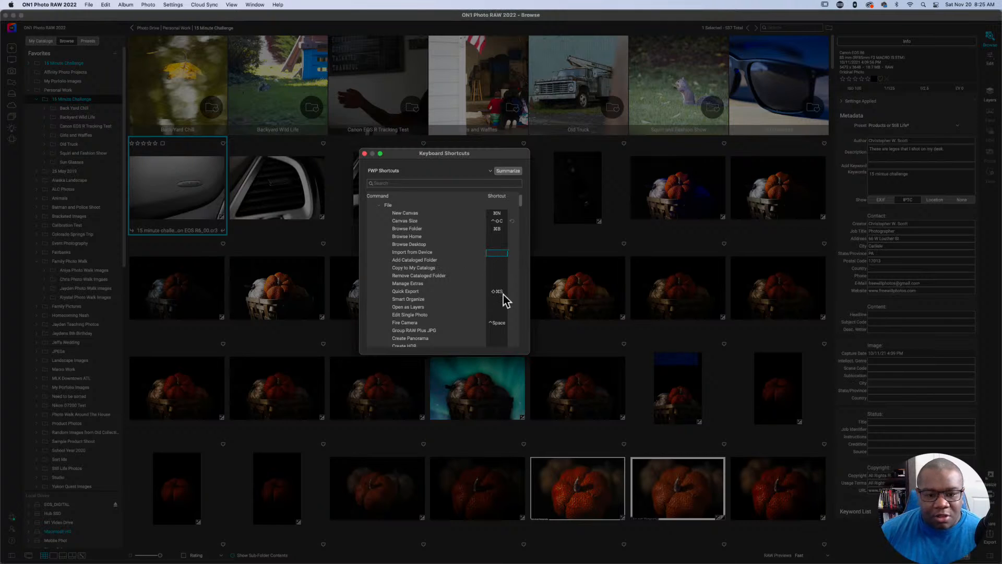
{"action": "key", "text": "super+i"}
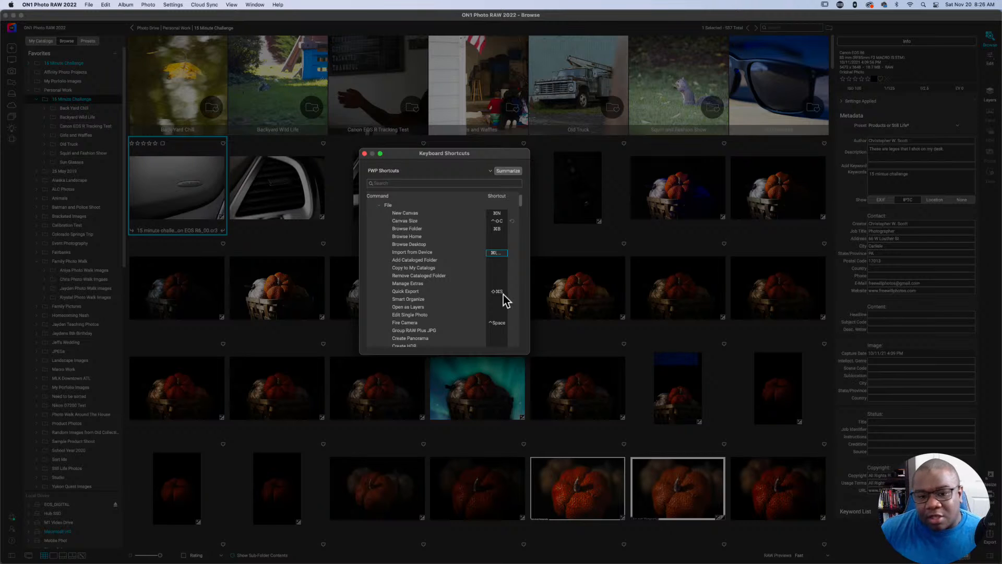
{"action": "left_click", "coordinate": [464, 251]}
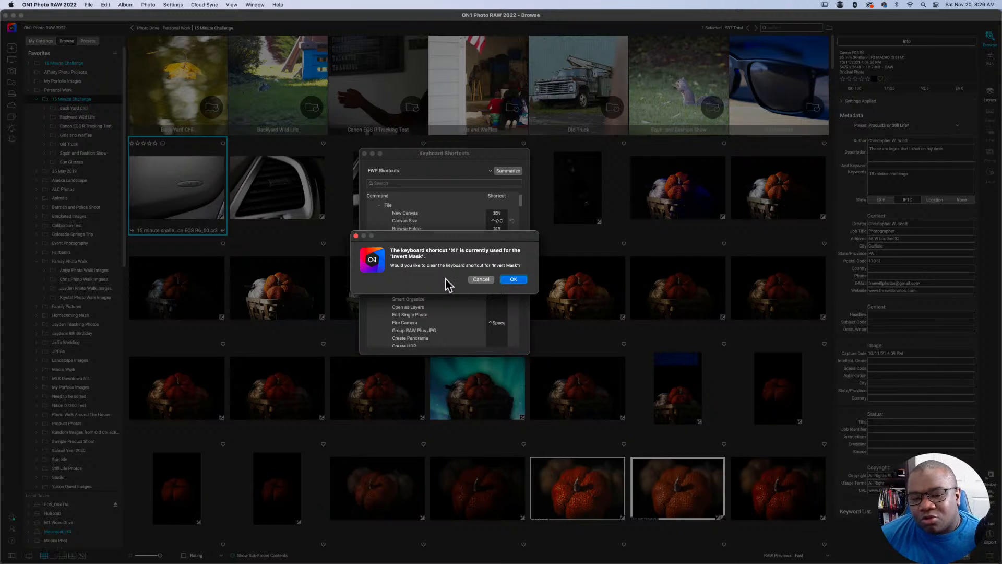
{"action": "left_click_drag", "start_coordinate": [455, 236], "coordinate": [459, 266]}
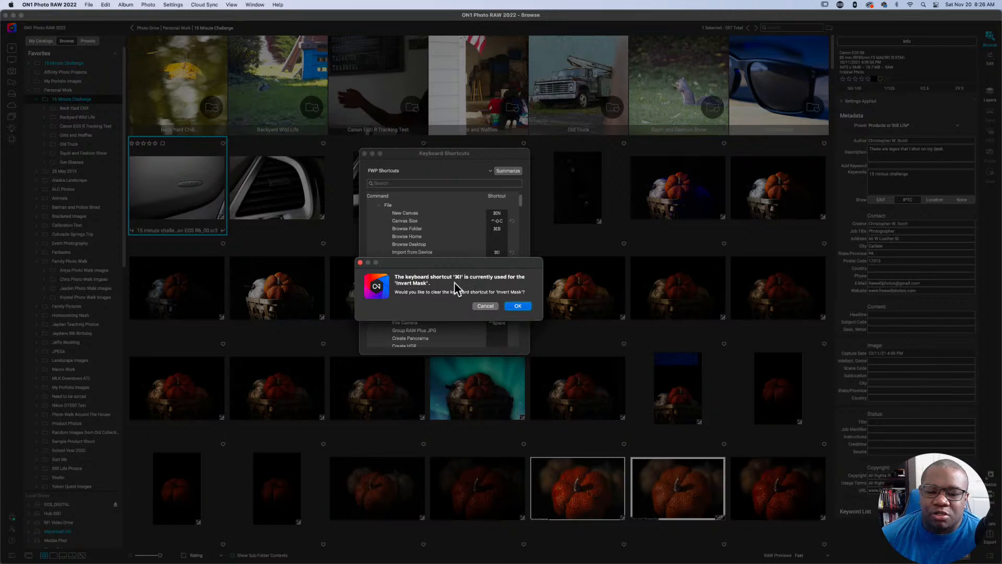
{"action": "left_click", "coordinate": [486, 307]}
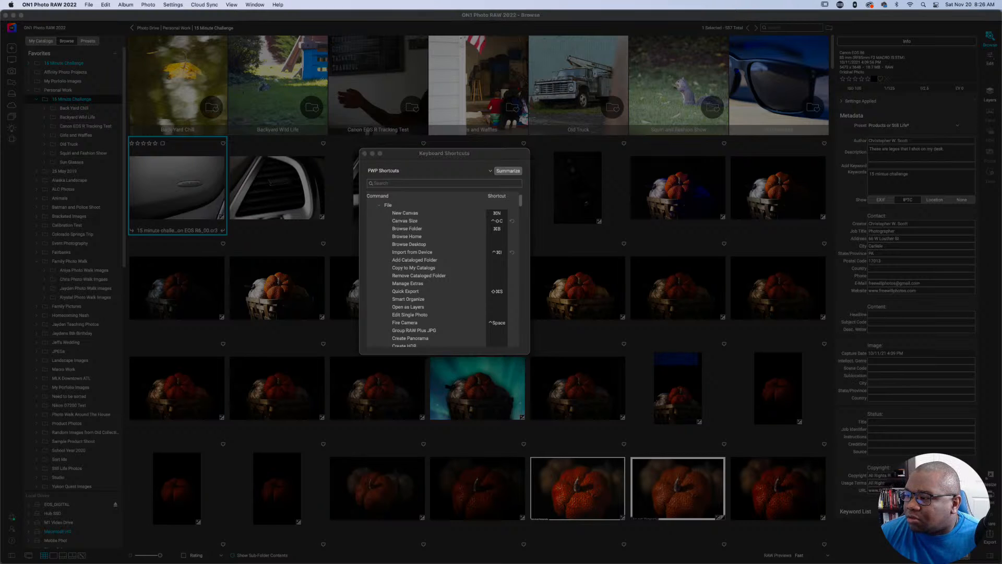
Bring the Stream Deck configuration back into view and copy the Canvas Size key onto the empty key beside it.
{"action": "left_click_drag", "start_coordinate": [1001, 24], "coordinate": [797, 22]}
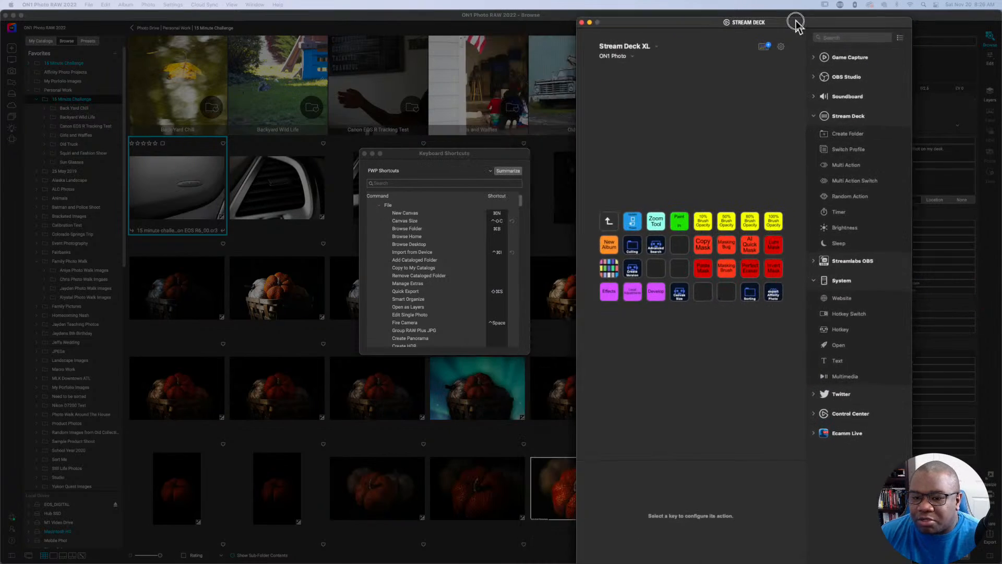
{"action": "left_click", "coordinate": [678, 294]}
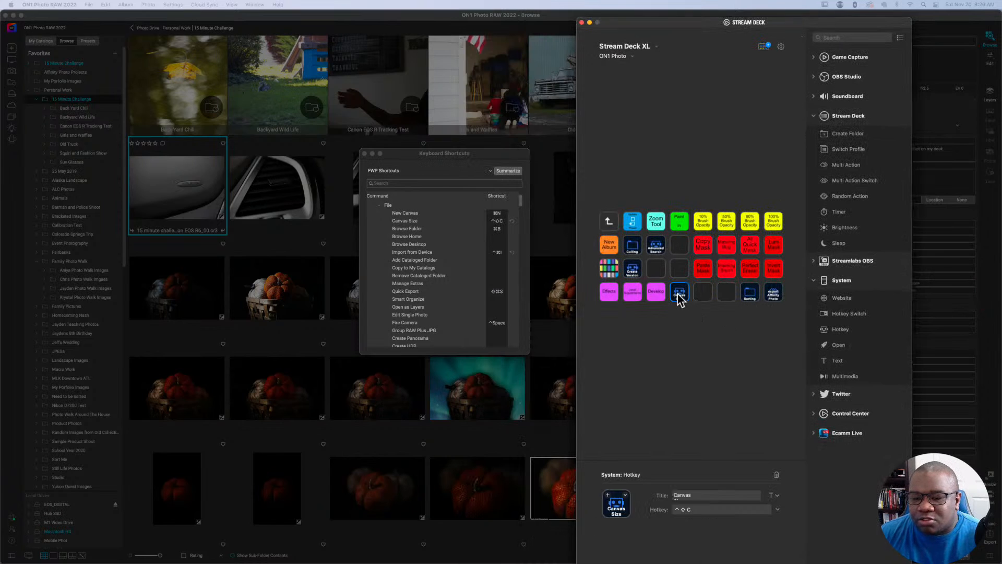
{"action": "right_click", "coordinate": [679, 294]}
{"action": "left_click", "coordinate": [685, 299]}
{"action": "right_click", "coordinate": [705, 291]}
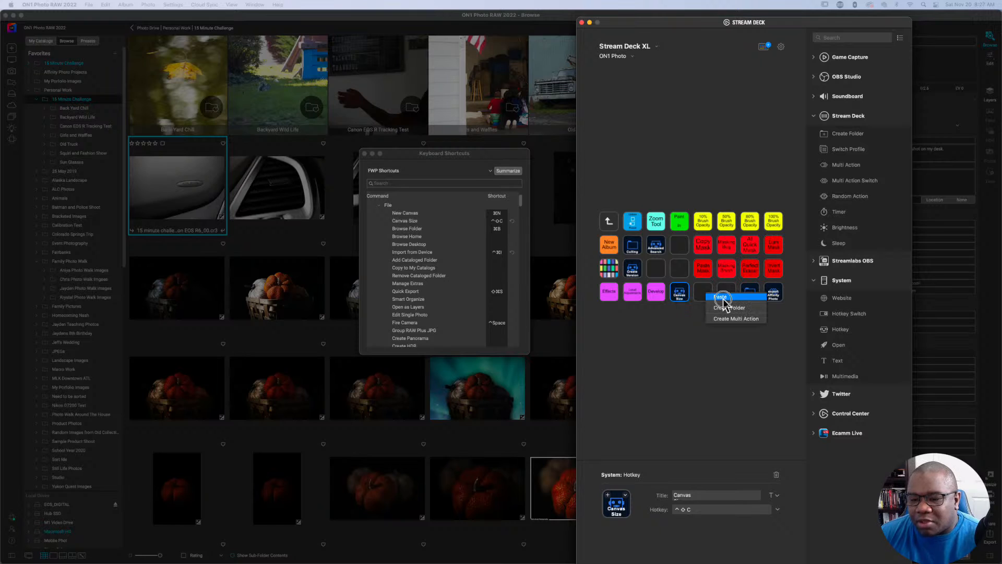
{"action": "left_click", "coordinate": [715, 296]}
Retitle the copied Canvas Size key as "Import".
{"action": "left_click", "coordinate": [703, 293]}
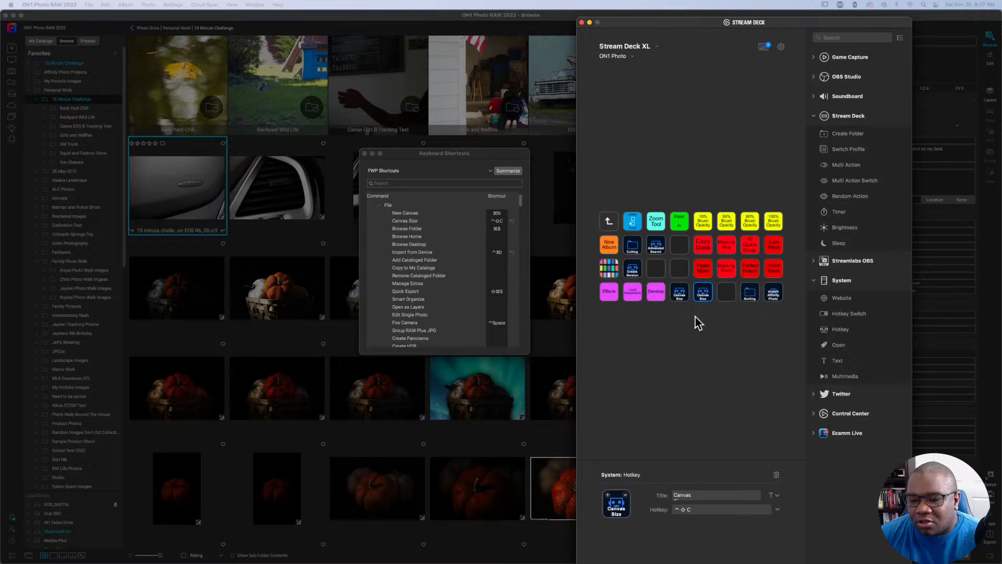
{"action": "triple_click", "coordinate": [692, 496]}
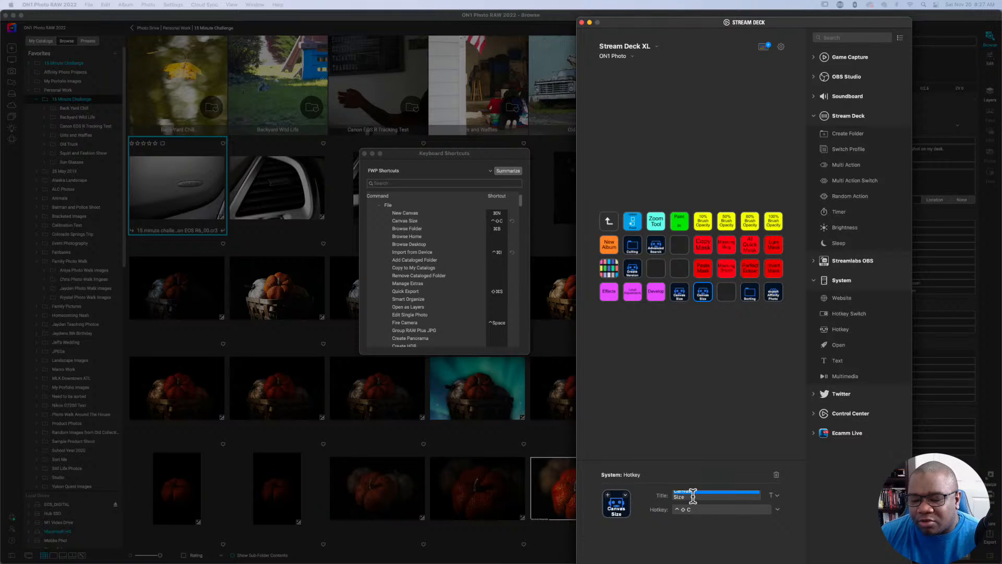
{"action": "left_click", "coordinate": [693, 496]}
{"action": "left_click", "coordinate": [686, 498]}
{"action": "key", "text": "super+a"}
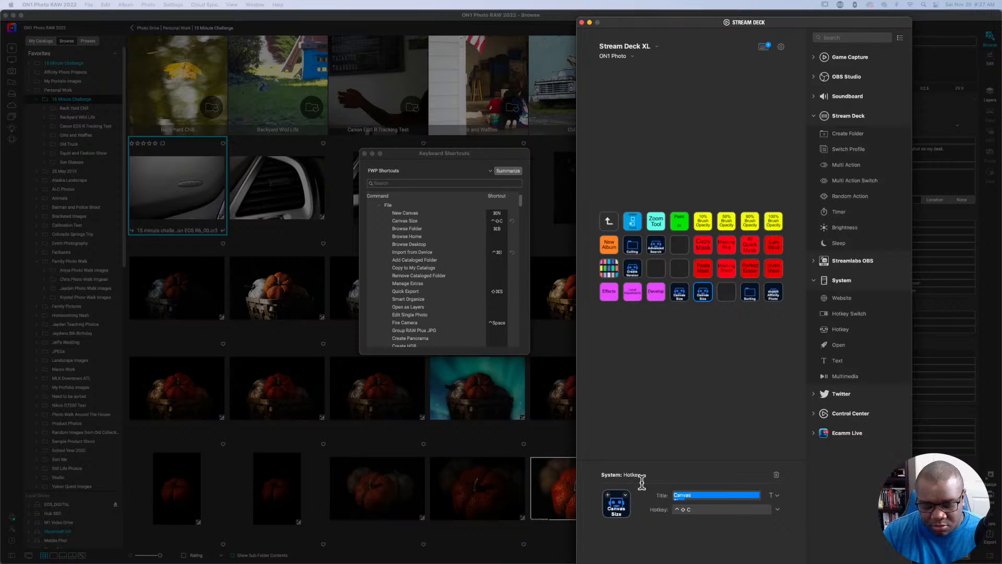
{"action": "type", "text": "Import"}
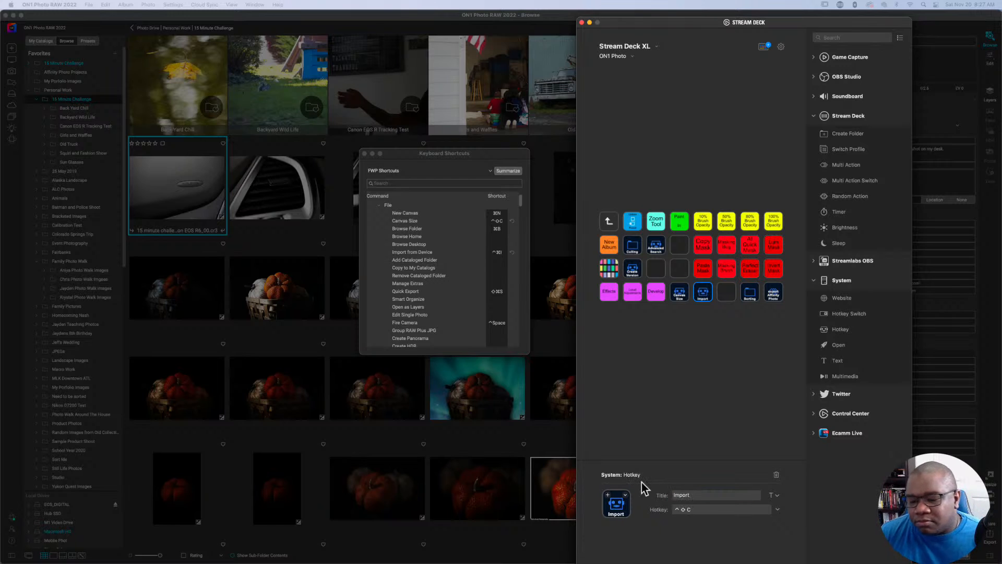
Set the Import key's hotkey to Control+Command+I.
{"action": "left_click", "coordinate": [687, 512]}
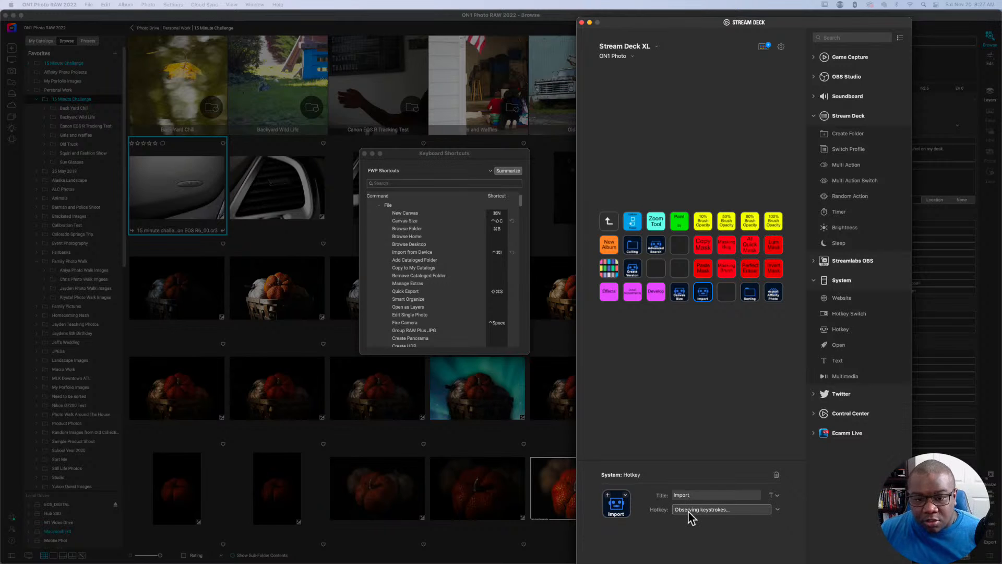
{"action": "key", "text": "ctrl"}
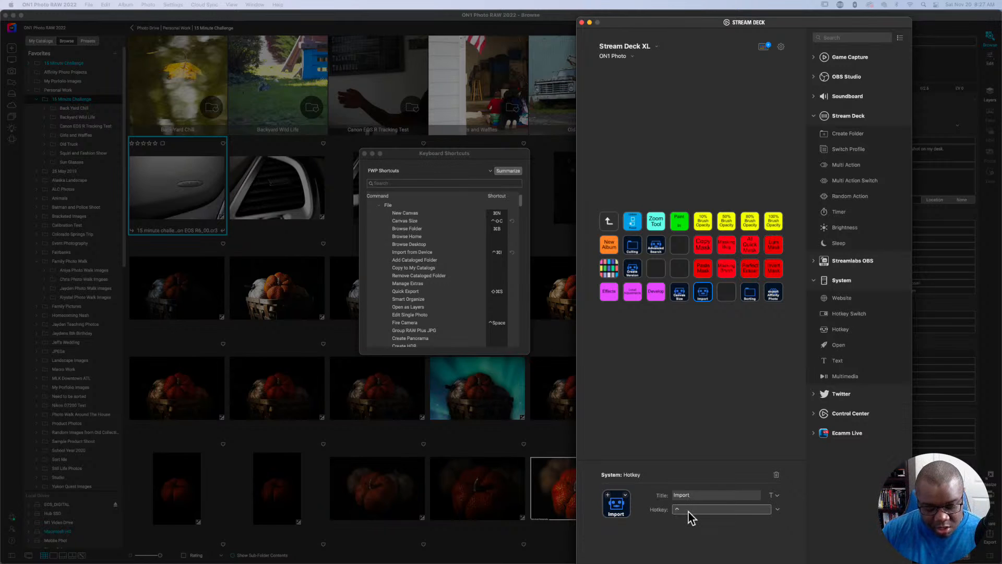
{"action": "key", "text": "ctrl+super+i"}
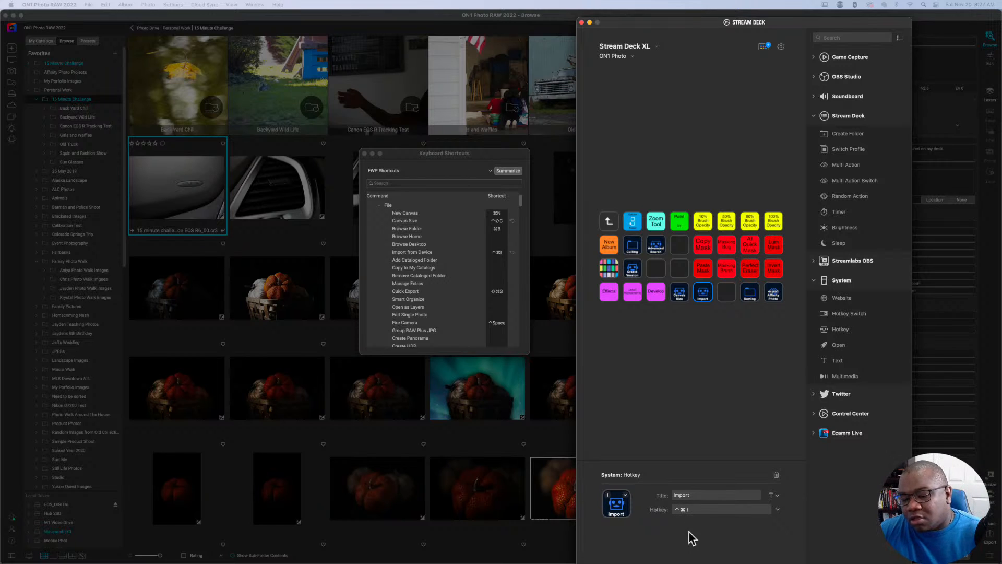
{"action": "left_click", "coordinate": [675, 408]}
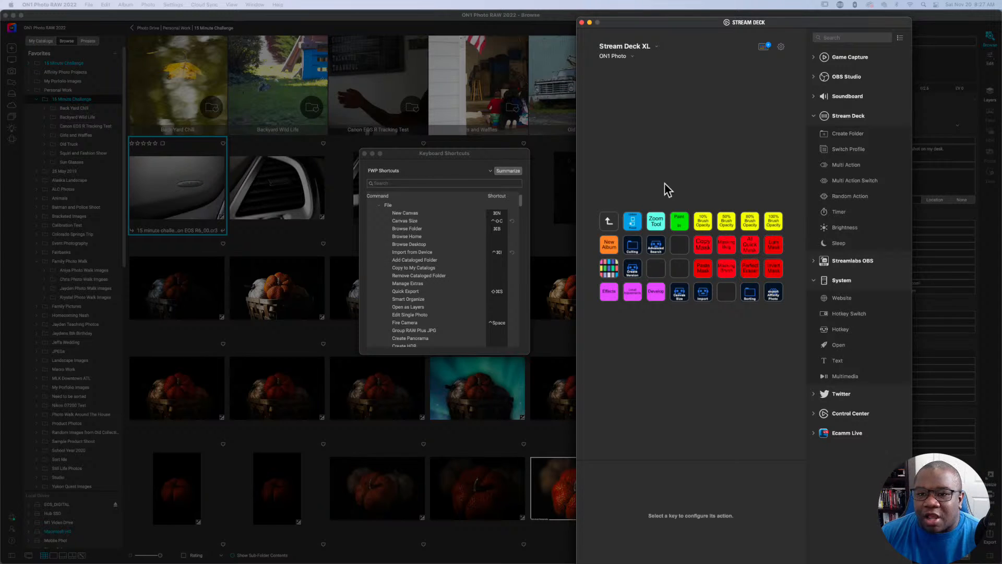
Move the Stream Deck window out of the way and assign Control+Command+E to ON1's Manage Extras command under File.
{"action": "left_click_drag", "start_coordinate": [661, 23], "coordinate": [1001, 25]}
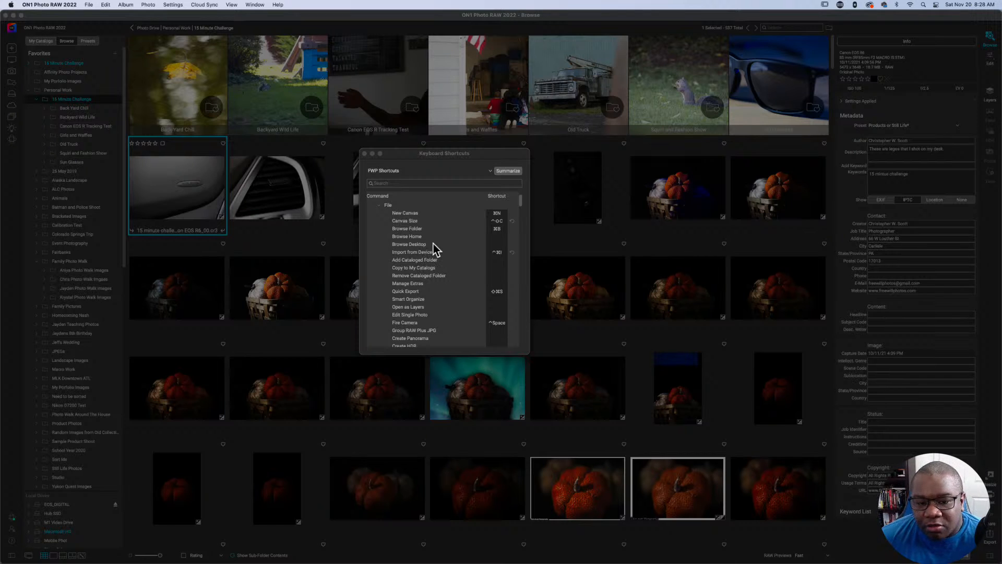
{"action": "scroll", "coordinate": [433, 243], "scroll_direction": "down", "scroll_amount": 2}
{"action": "scroll", "coordinate": [433, 246], "scroll_direction": "down", "scroll_amount": 3}
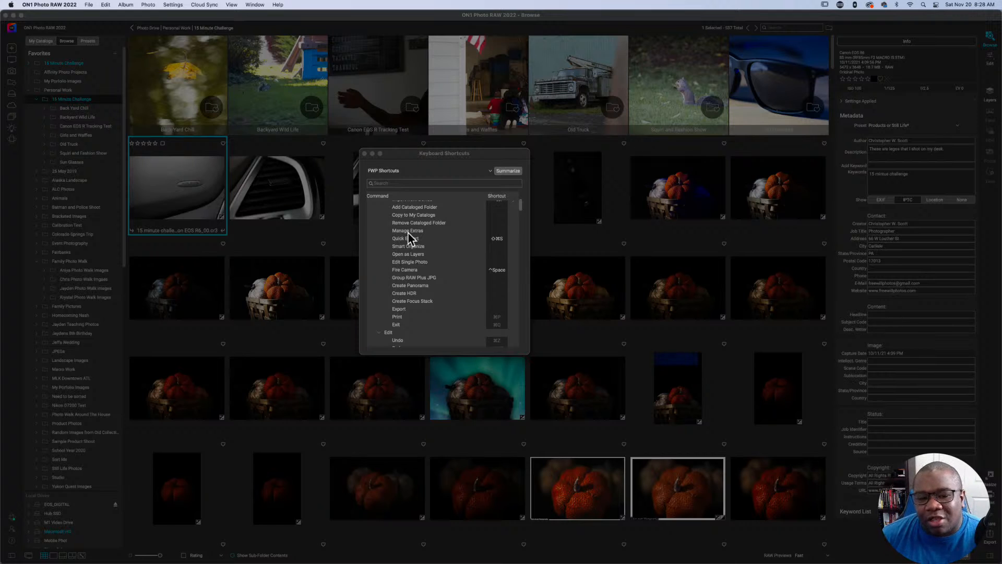
{"action": "left_click", "coordinate": [497, 235]}
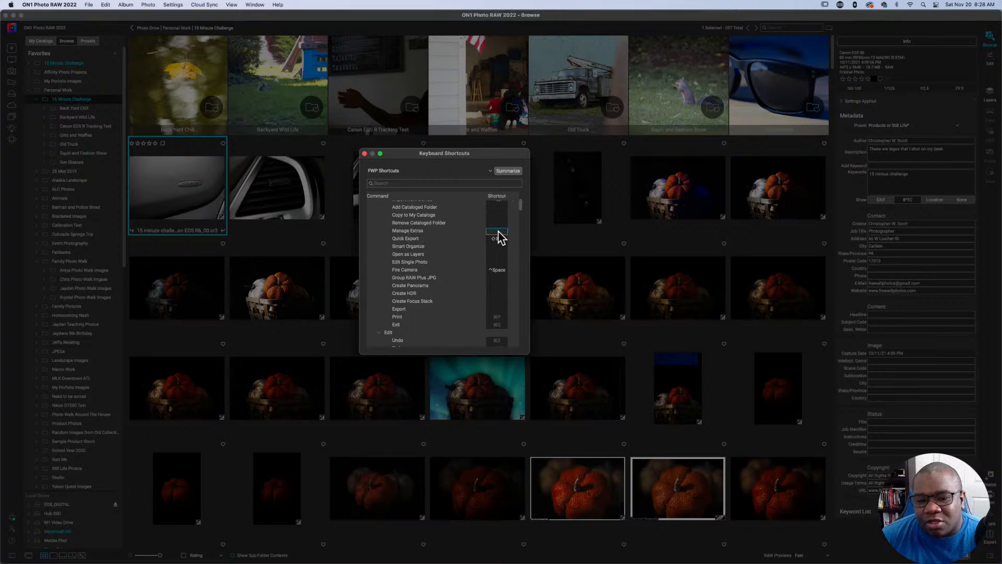
{"action": "left_click", "coordinate": [498, 231]}
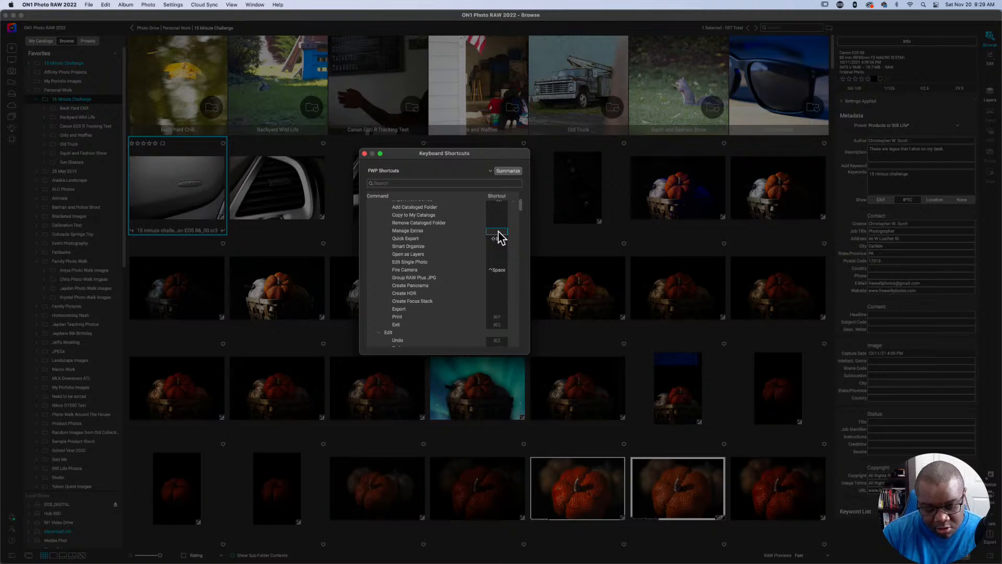
{"action": "key", "text": "ctrl+super+e"}
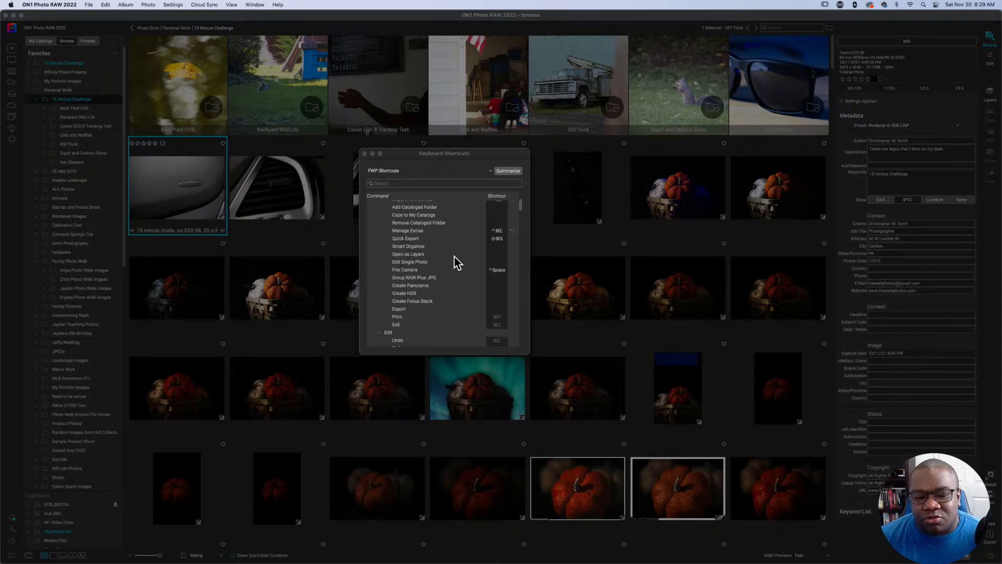
Look through the remaining File commands and the start of the Edit commands, and collapse the File group in the shortcut list.
{"action": "scroll", "coordinate": [454, 255], "scroll_direction": "down", "scroll_amount": 1}
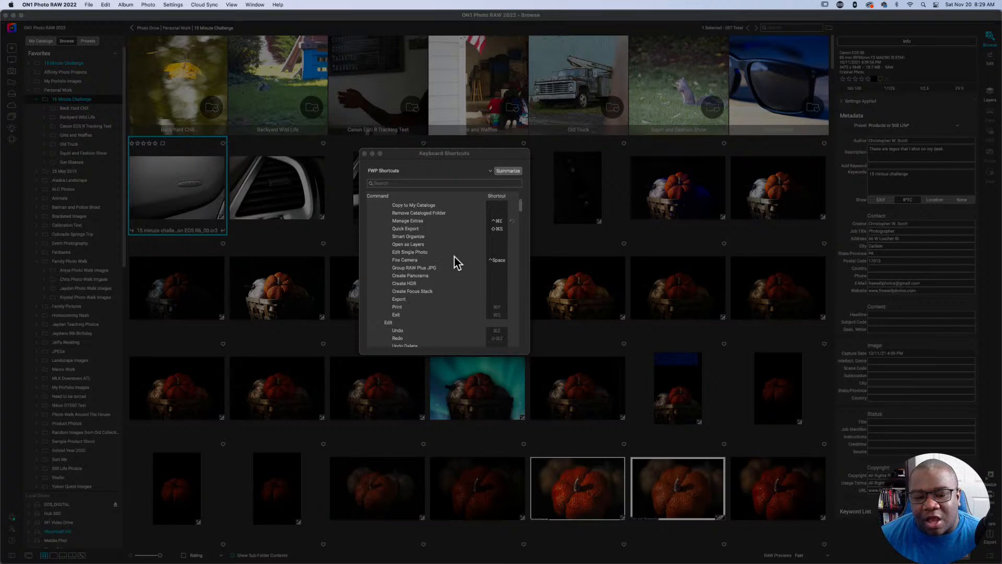
{"action": "scroll", "coordinate": [454, 260], "scroll_direction": "down", "scroll_amount": 1}
{"action": "scroll", "coordinate": [454, 257], "scroll_direction": "down", "scroll_amount": 3}
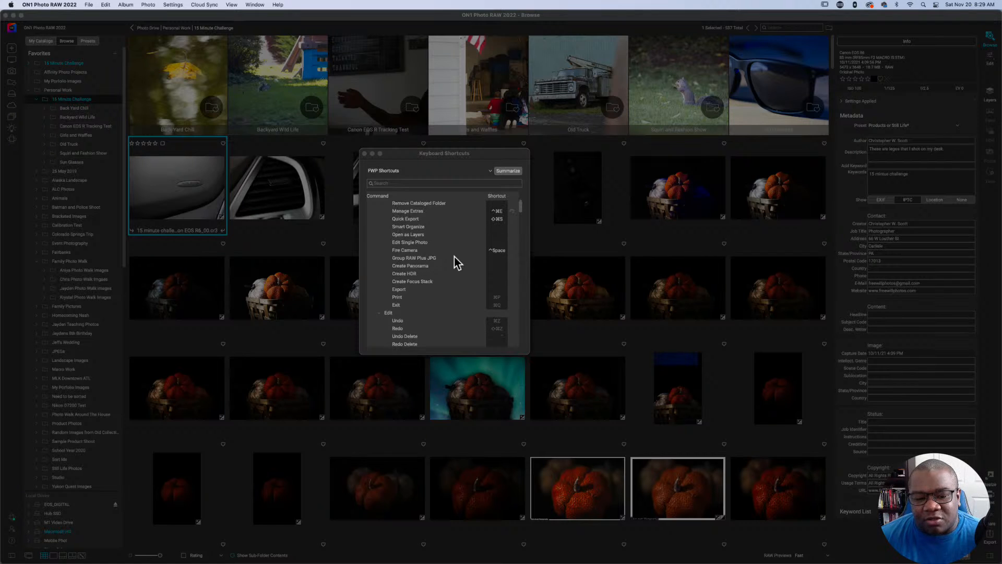
{"action": "left_click", "coordinate": [496, 295]}
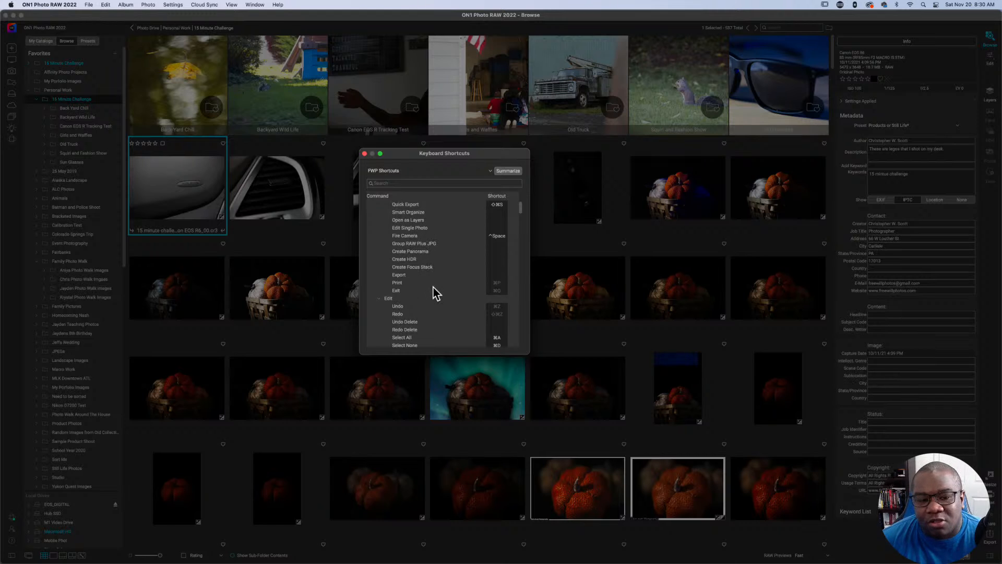
{"action": "scroll", "coordinate": [433, 287], "scroll_direction": "down", "scroll_amount": 3}
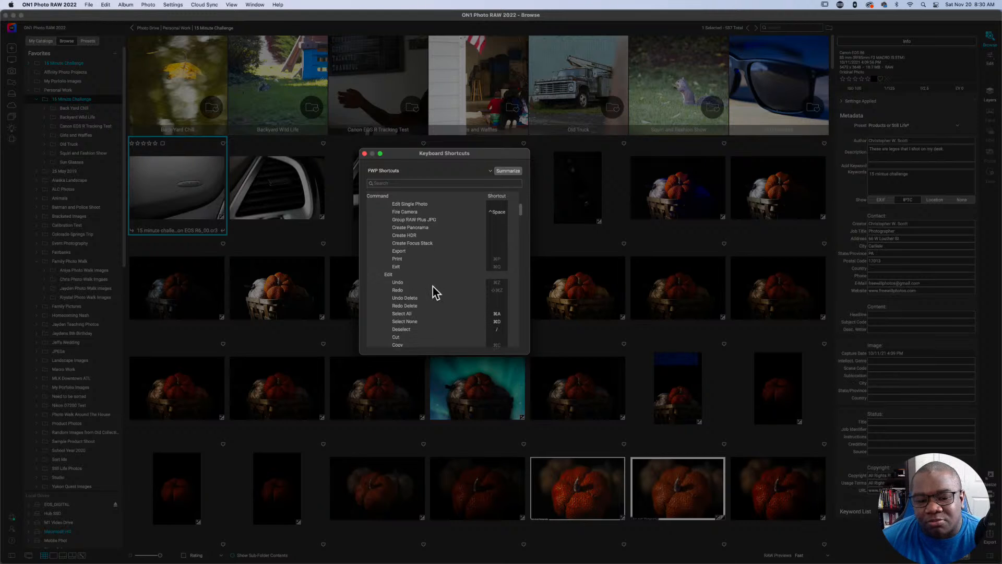
{"action": "scroll", "coordinate": [433, 287], "scroll_direction": "up", "scroll_amount": 5}
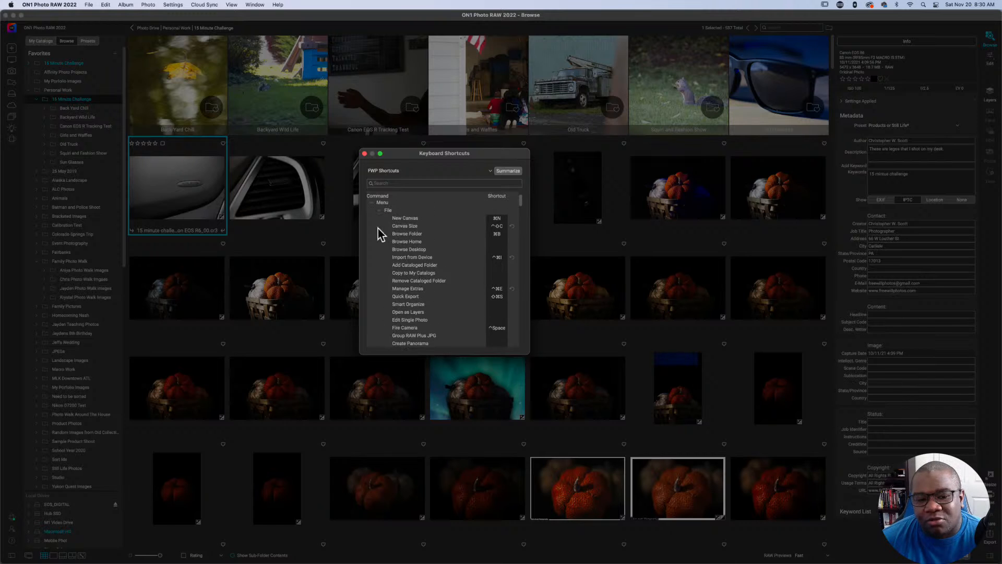
{"action": "left_click", "coordinate": [379, 210]}
Enlarge the Keyboard Shortcuts window and move it higher over the photo grid.
{"action": "scroll", "coordinate": [431, 252], "scroll_direction": "down", "scroll_amount": 1}
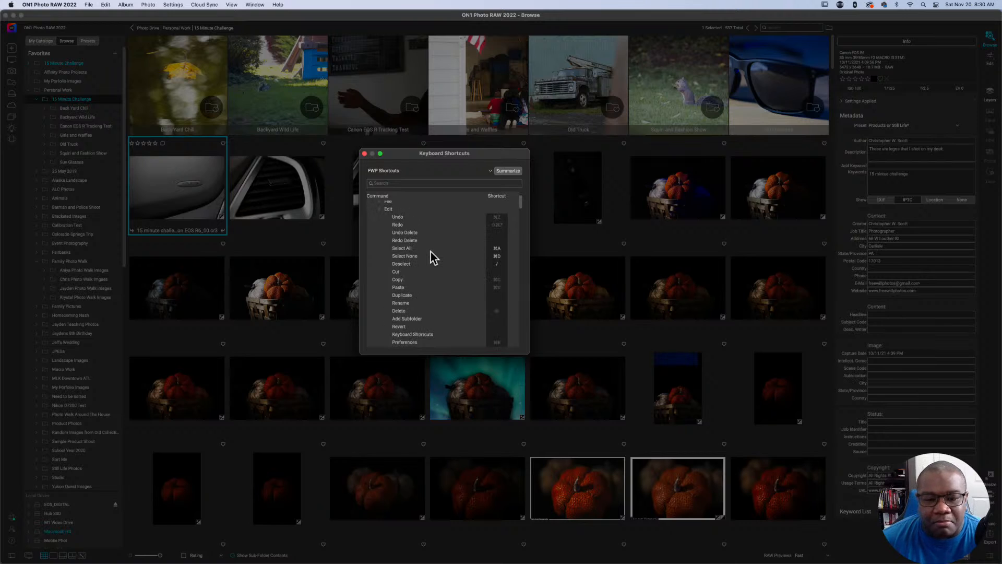
{"action": "scroll", "coordinate": [431, 255], "scroll_direction": "down", "scroll_amount": 1}
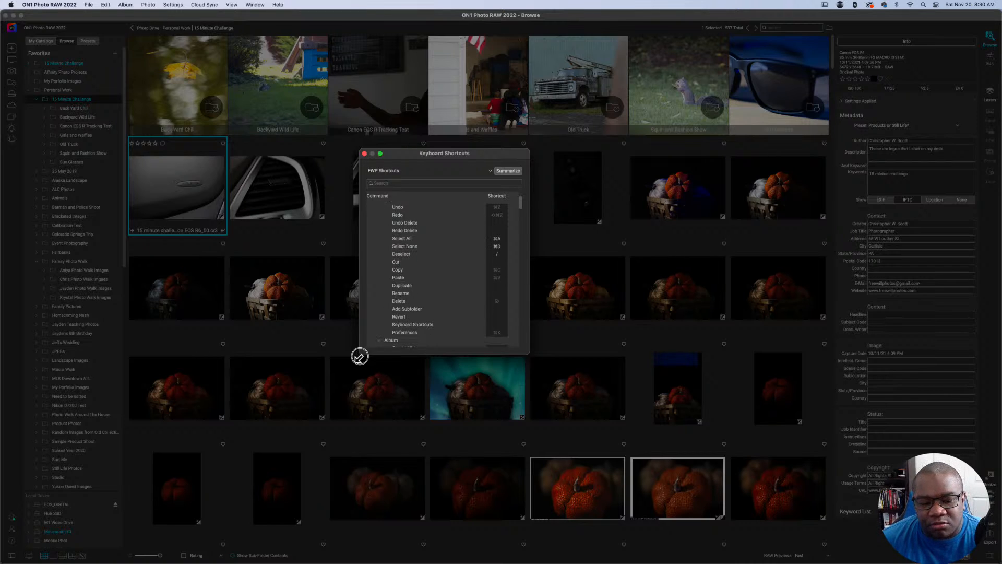
{"action": "left_click_drag", "start_coordinate": [358, 351], "coordinate": [296, 424]}
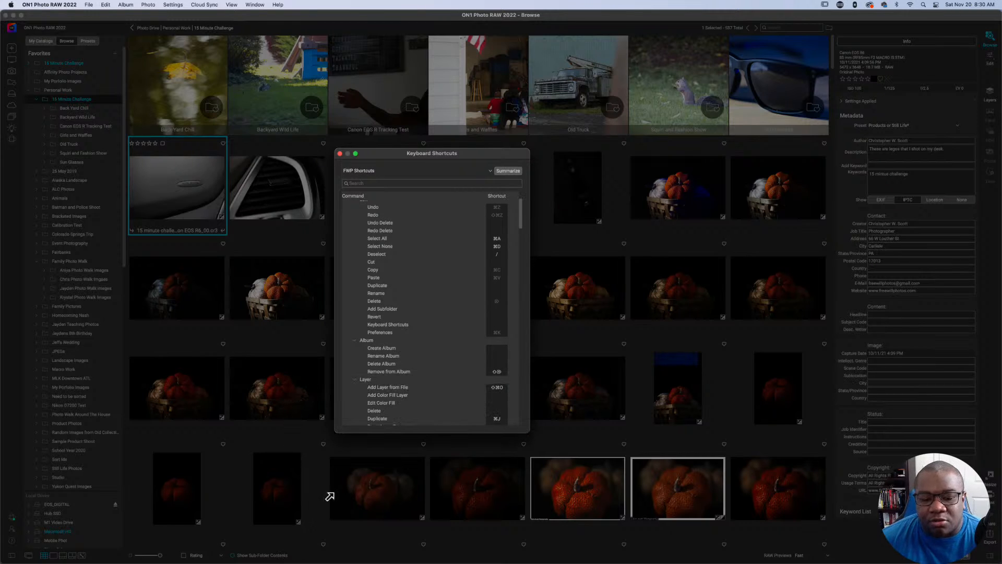
{"action": "left_click_drag", "start_coordinate": [464, 153], "coordinate": [462, 73]}
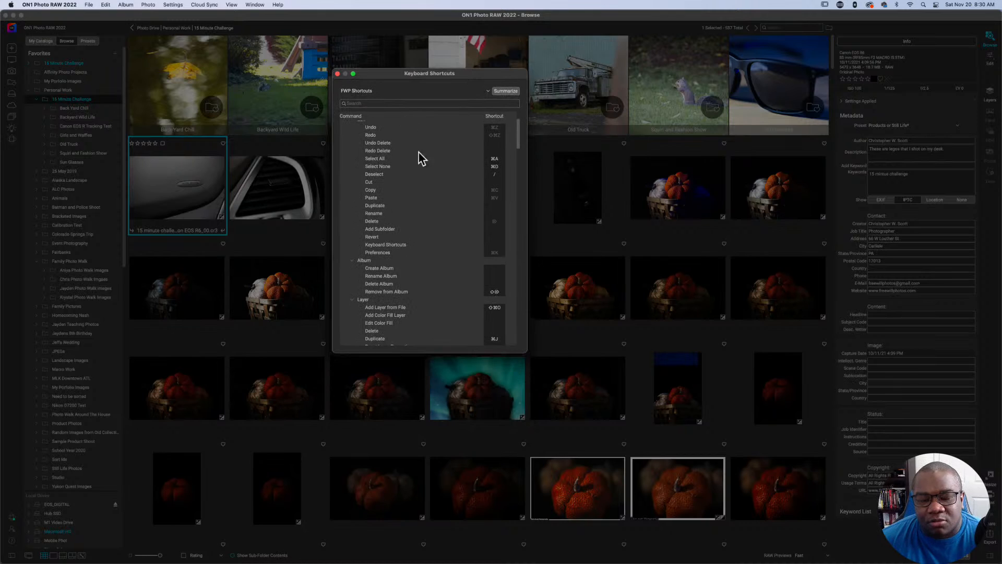
Collapse the Edit group and assign Control+Command+A to the Create Album command under Album.
{"action": "scroll", "coordinate": [469, 221], "scroll_direction": "up", "scroll_amount": 1}
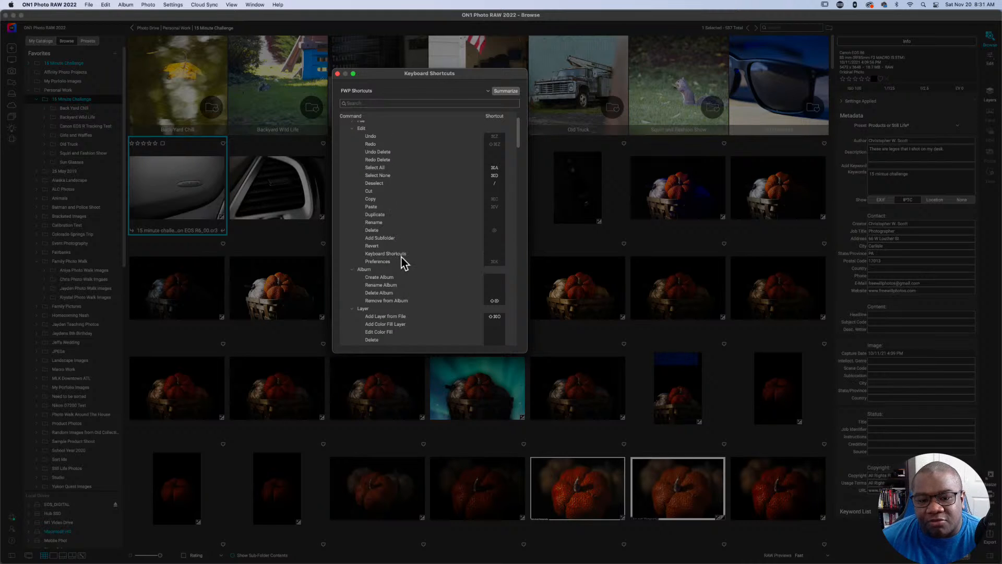
{"action": "left_click", "coordinate": [353, 129]}
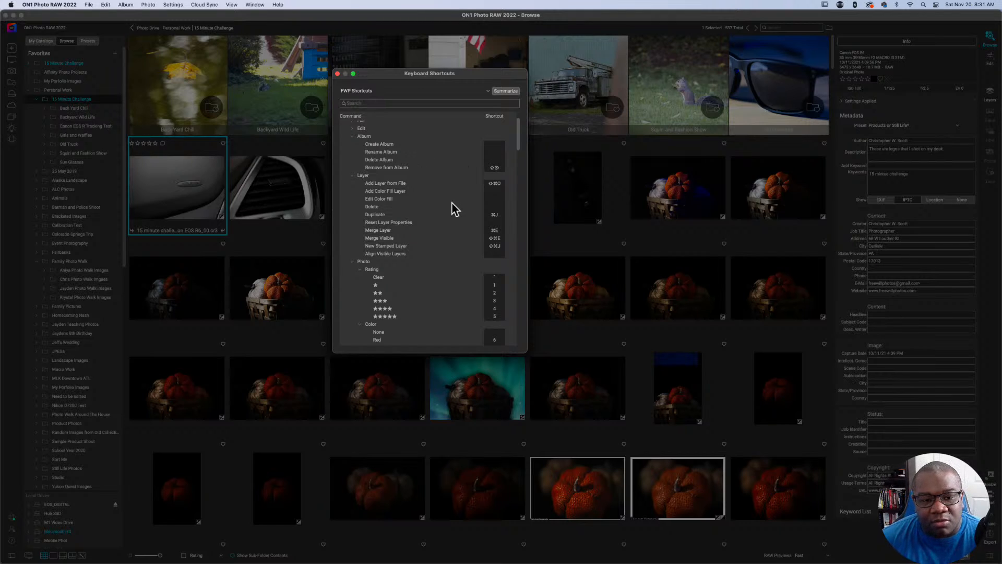
{"action": "left_click", "coordinate": [494, 145]}
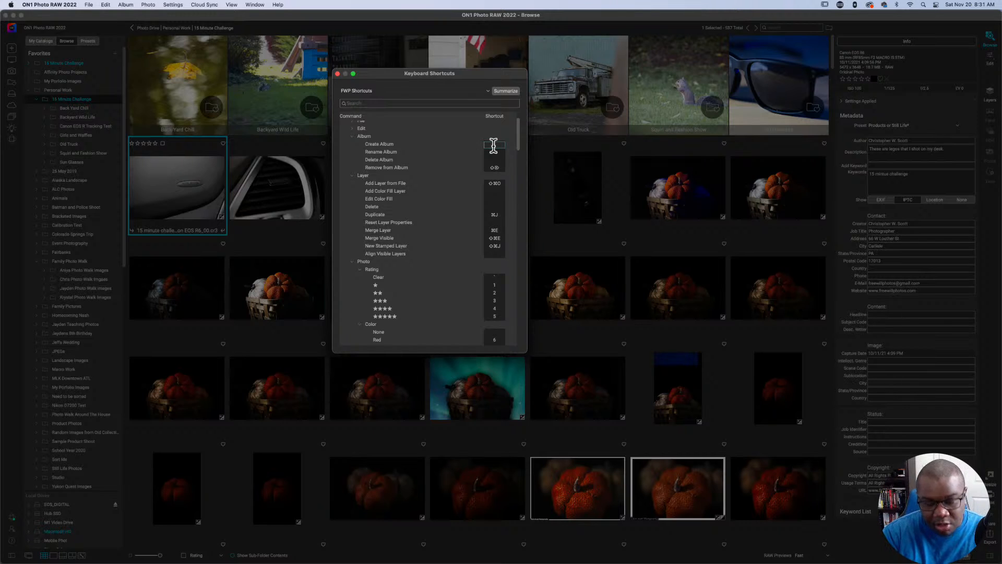
{"action": "key", "text": "ctrl+super+a"}
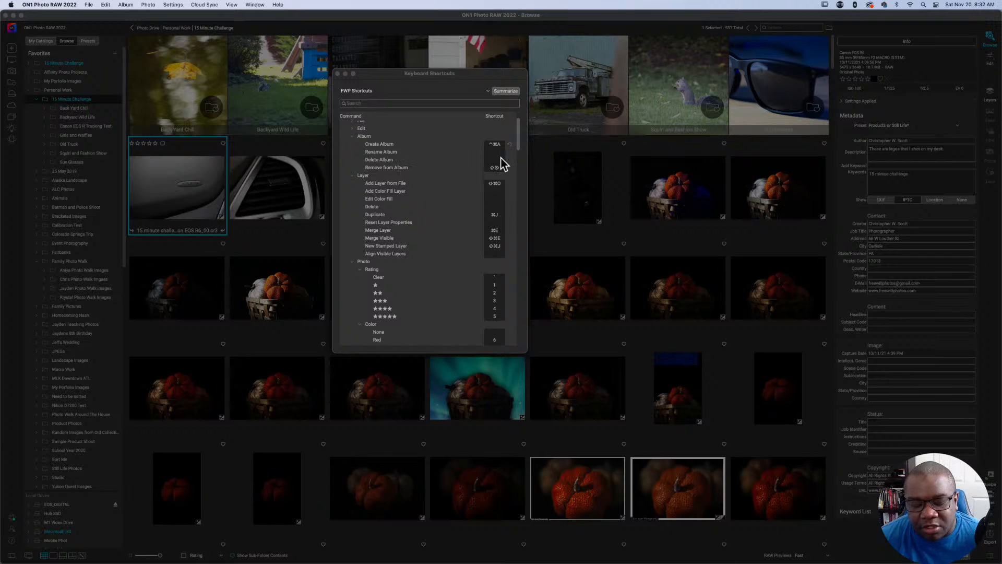
{"action": "key", "text": "shift+BackSpace"}
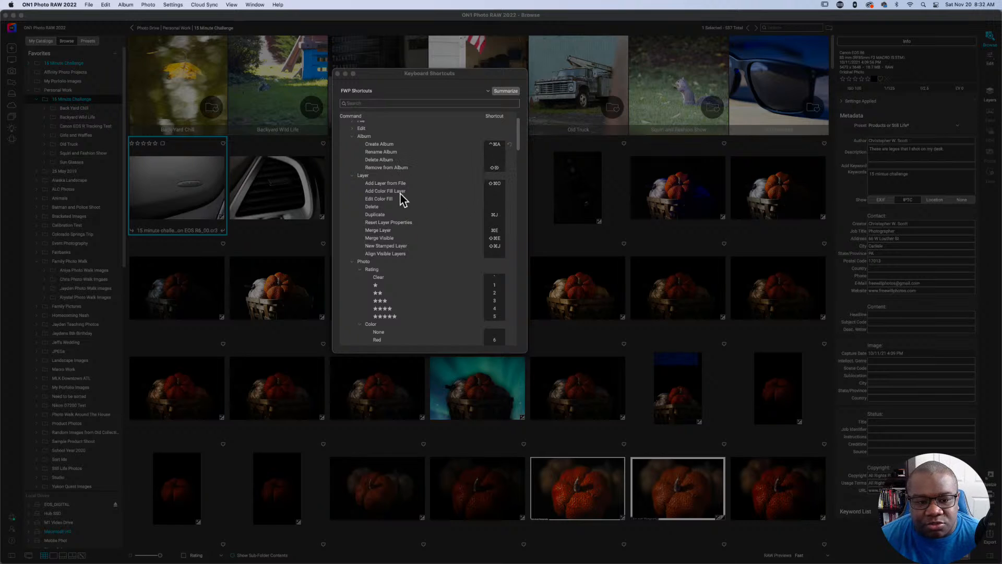
Collapse the Album and Layer groups in the shortcut list.
{"action": "left_click", "coordinate": [352, 136]}
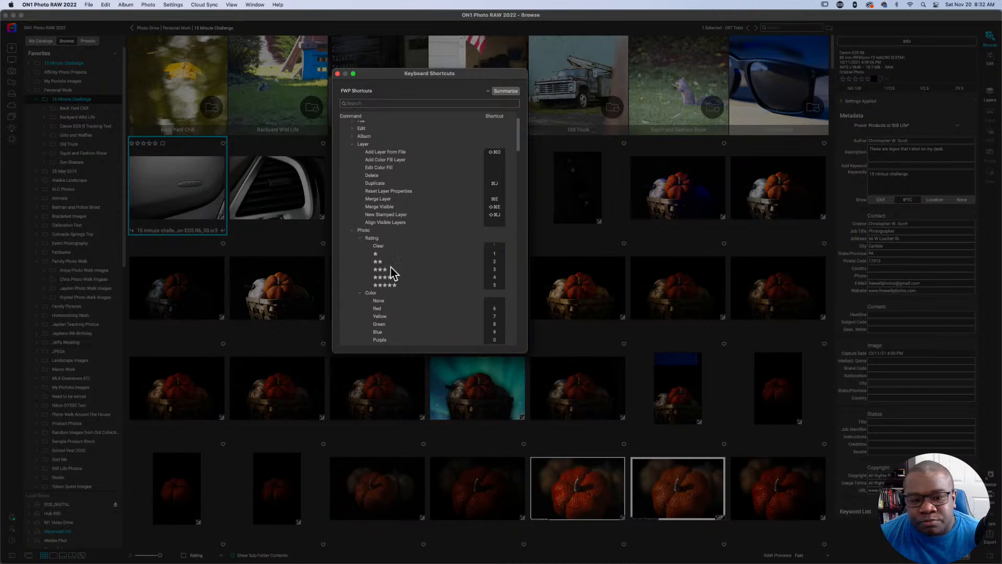
{"action": "scroll", "coordinate": [410, 203], "scroll_direction": "down", "scroll_amount": 3}
{"action": "scroll", "coordinate": [410, 208], "scroll_direction": "down", "scroll_amount": 1}
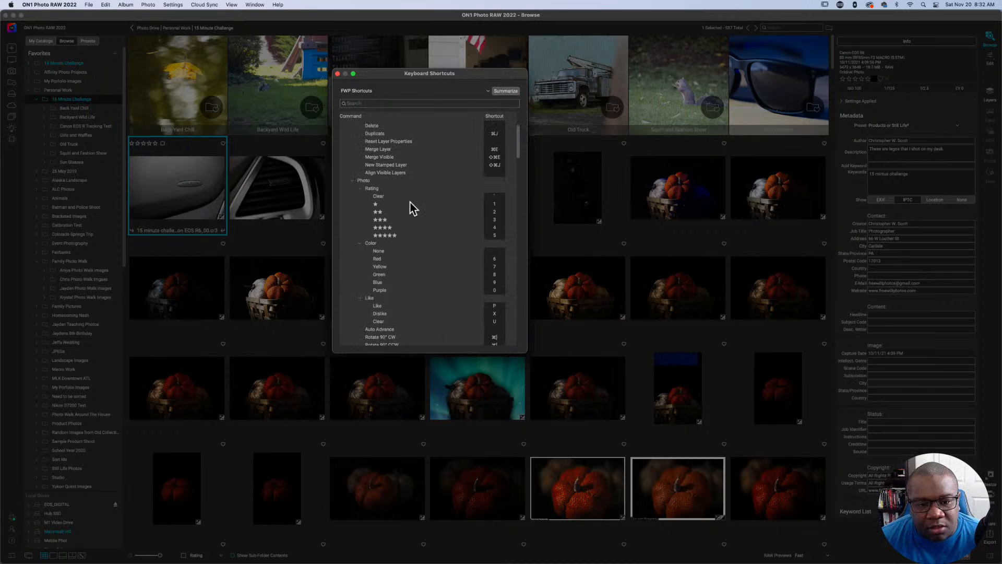
{"action": "scroll", "coordinate": [409, 202], "scroll_direction": "up", "scroll_amount": 5}
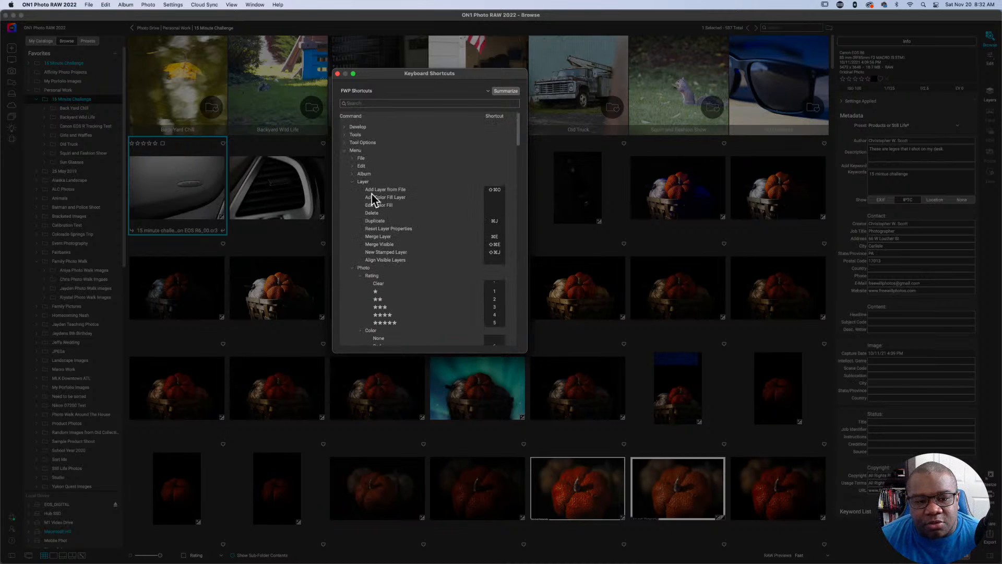
{"action": "left_click", "coordinate": [353, 182]}
Collapse the Rating, Color and Like subgroups under Photo in the shortcut list.
{"action": "scroll", "coordinate": [389, 214], "scroll_direction": "down", "scroll_amount": 1}
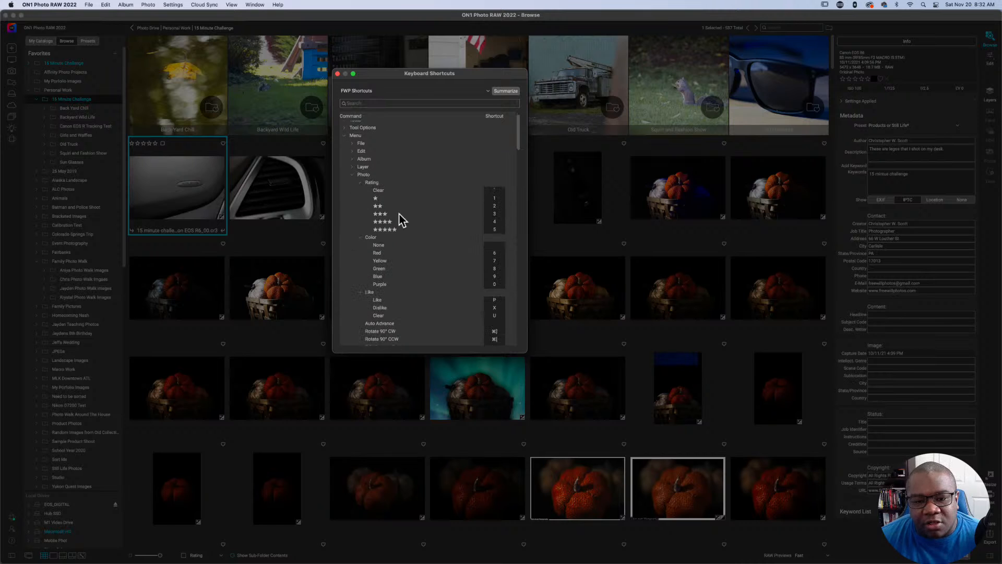
{"action": "scroll", "coordinate": [488, 204], "scroll_direction": "up", "scroll_amount": 1}
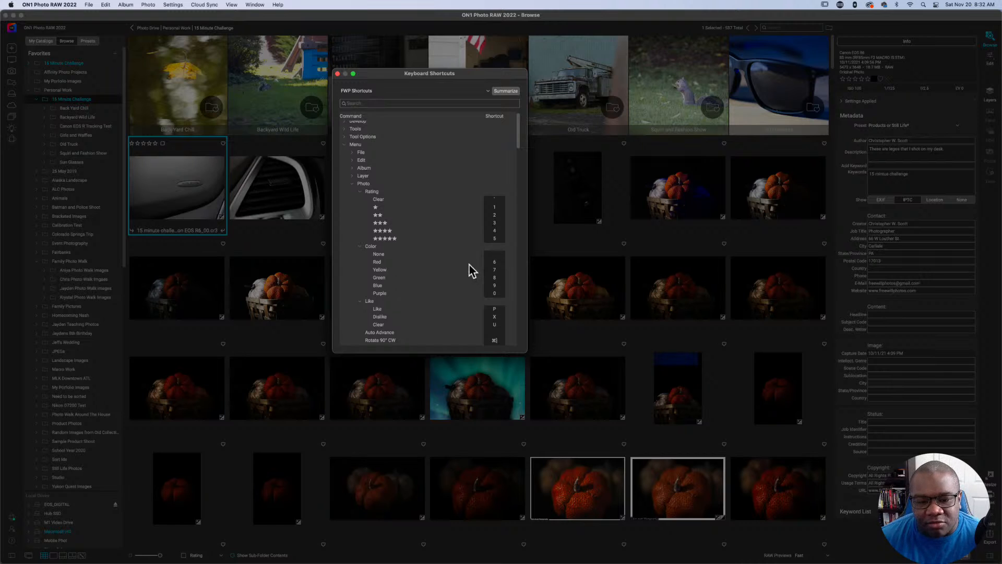
{"action": "left_click", "coordinate": [359, 192]}
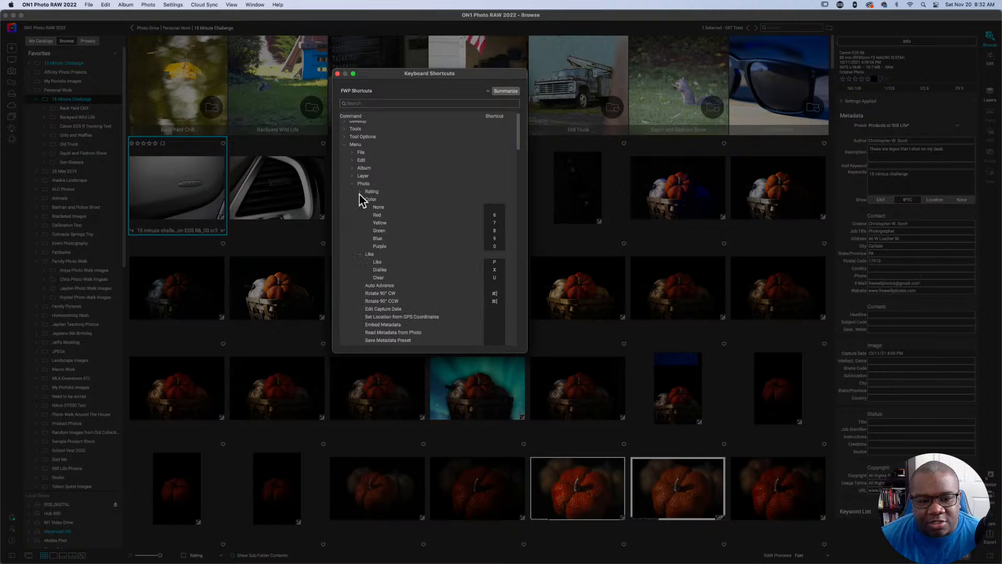
{"action": "left_click", "coordinate": [359, 199]}
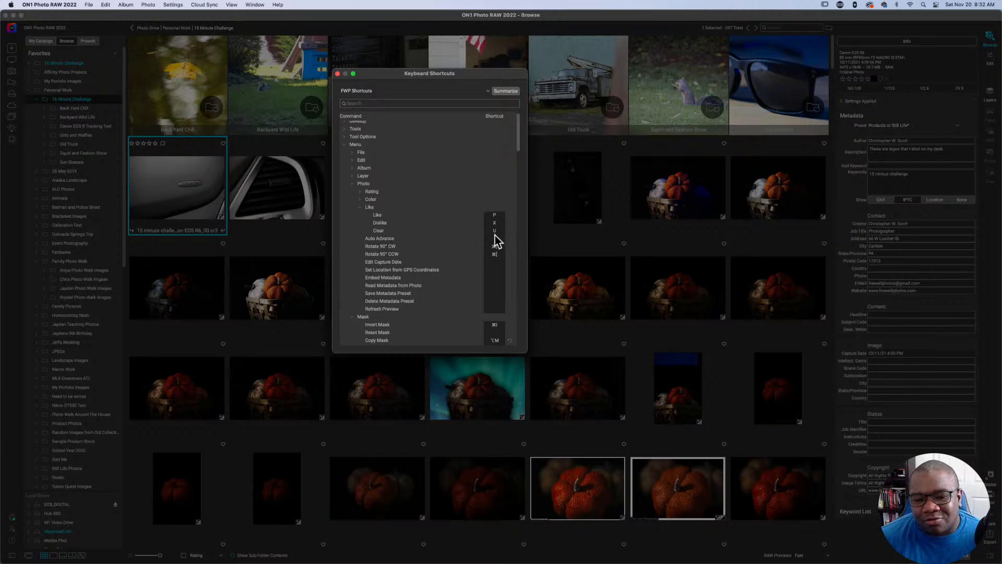
{"action": "left_click", "coordinate": [360, 207]}
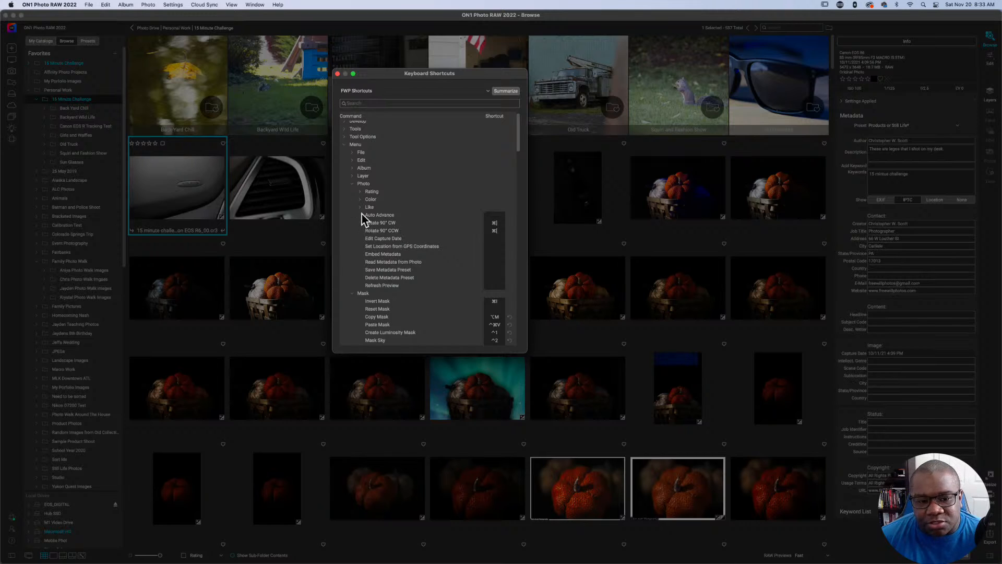
Set the shortcut of the Show Mask command under Mask to Control+M.
{"action": "scroll", "coordinate": [407, 287], "scroll_direction": "down", "scroll_amount": 2}
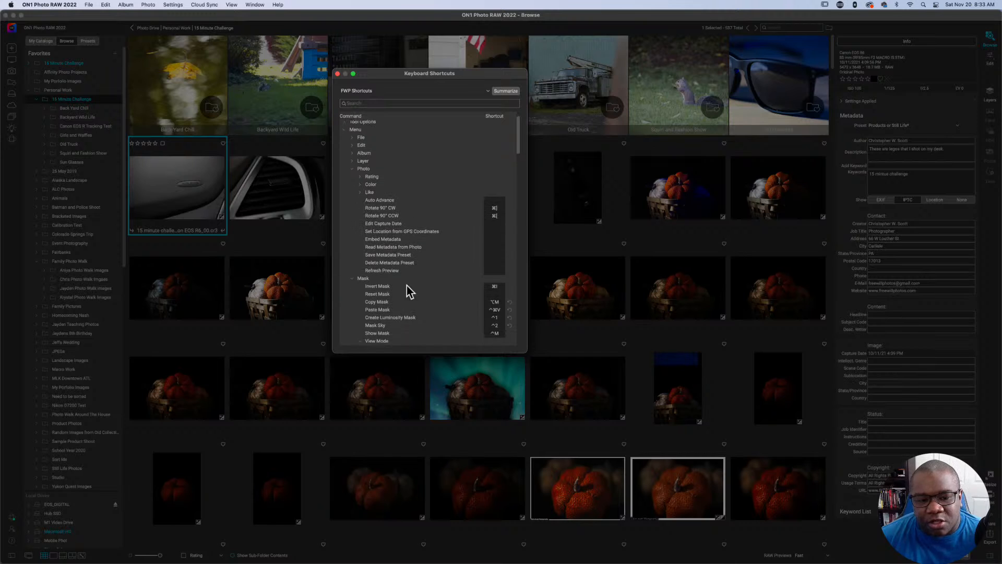
{"action": "scroll", "coordinate": [405, 285], "scroll_direction": "down", "scroll_amount": 6}
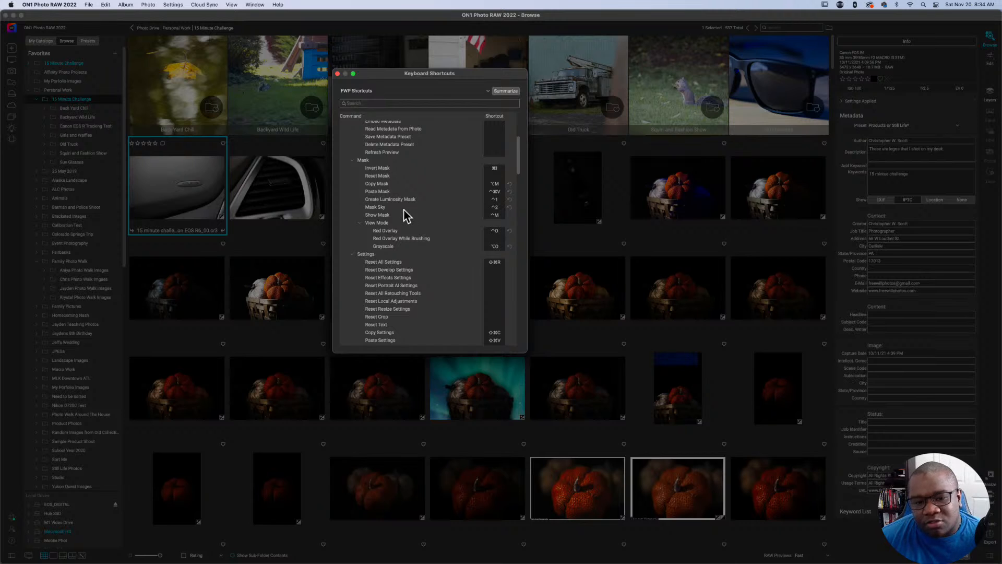
{"action": "left_click", "coordinate": [495, 214]}
{"action": "key", "text": "ctrl+m"}
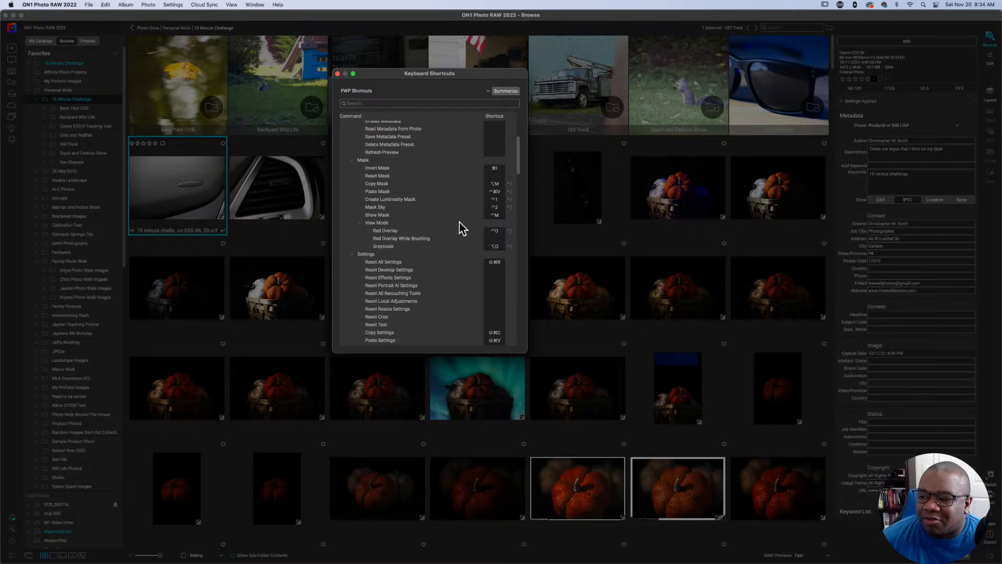
Collapse the View Mode subgroup and the whole Mask group in the shortcut list.
{"action": "scroll", "coordinate": [459, 228], "scroll_direction": "down", "scroll_amount": 1}
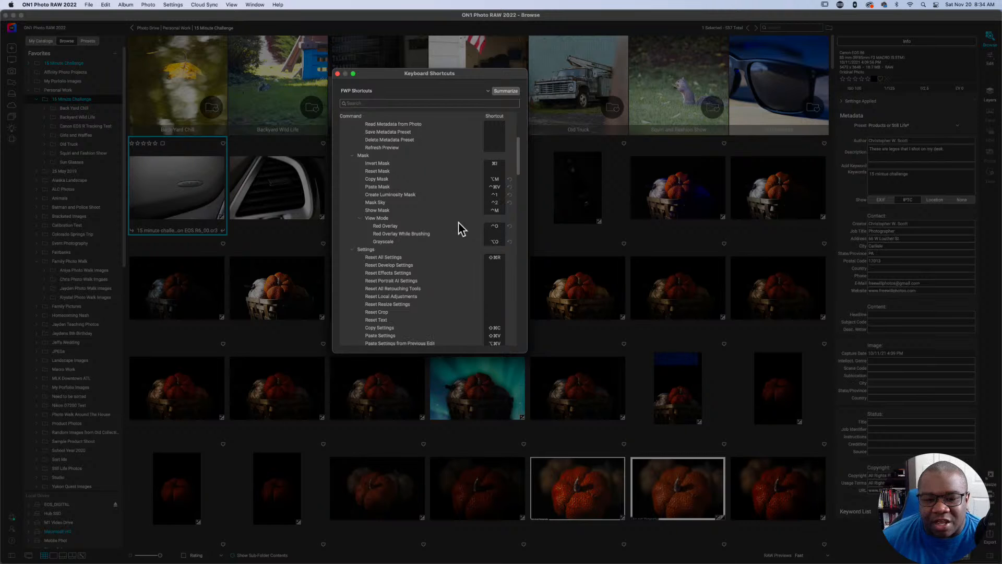
{"action": "scroll", "coordinate": [459, 227], "scroll_direction": "down", "scroll_amount": 1}
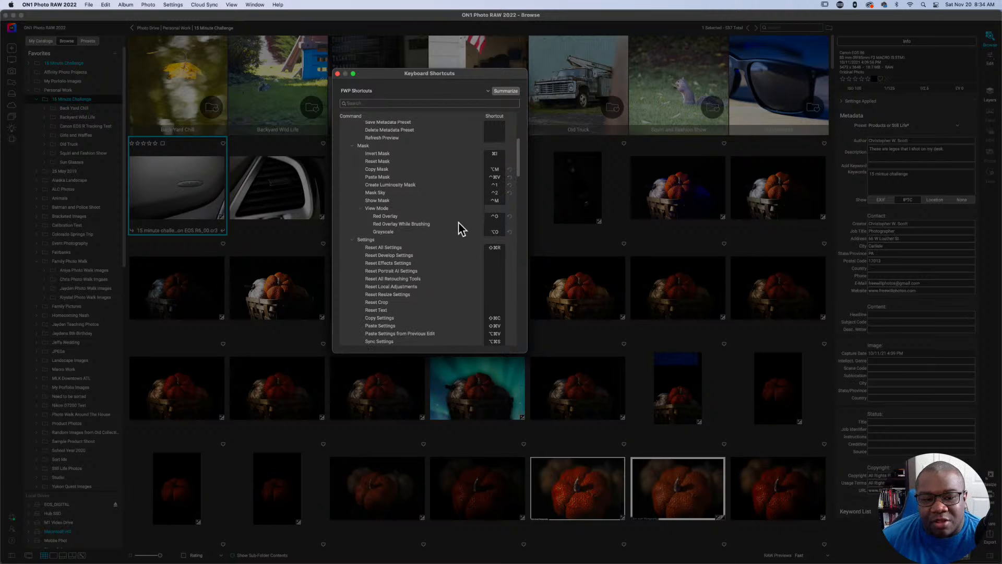
{"action": "left_click", "coordinate": [351, 145]}
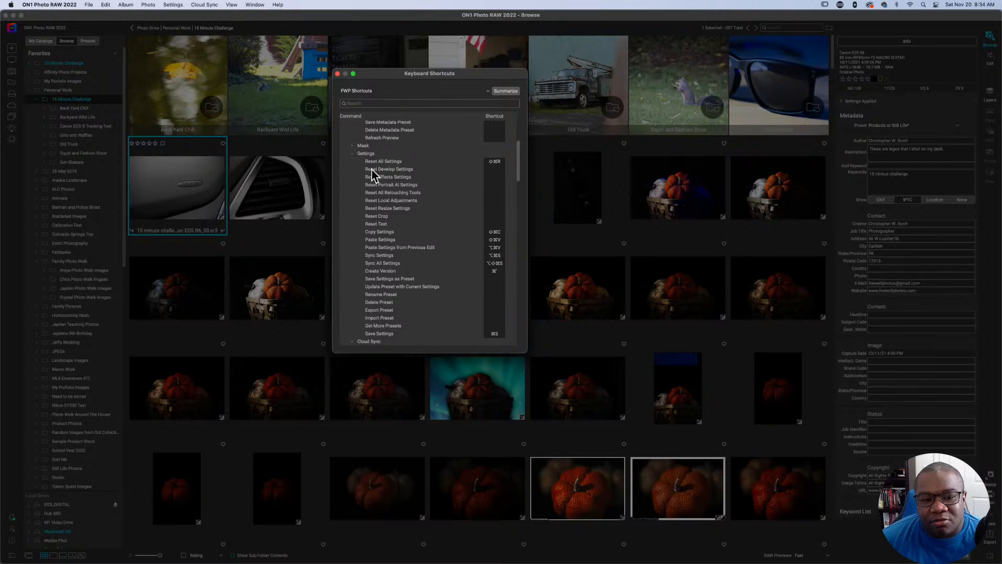
{"action": "left_click", "coordinate": [352, 146]}
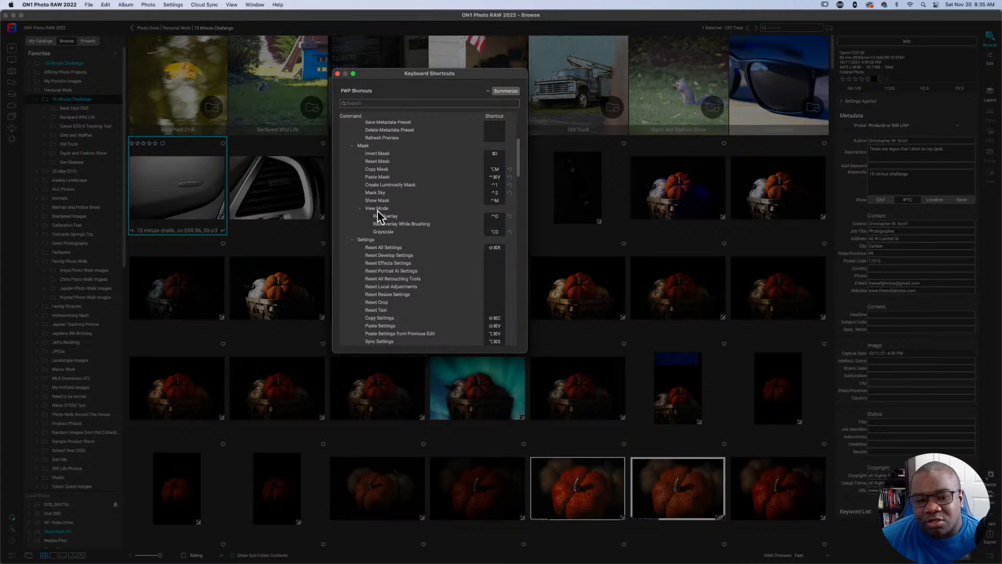
{"action": "left_click", "coordinate": [359, 208]}
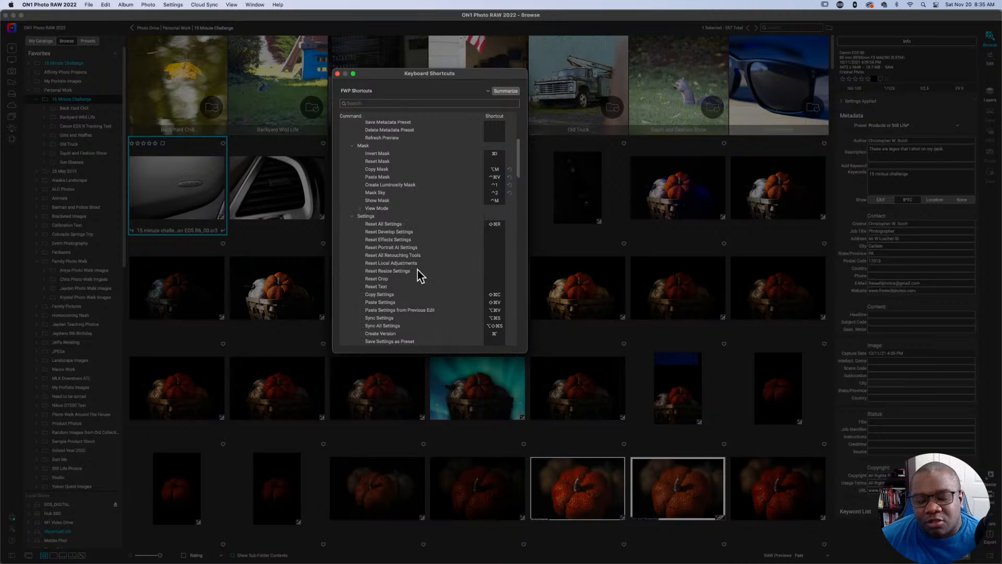
{"action": "left_click", "coordinate": [352, 146]}
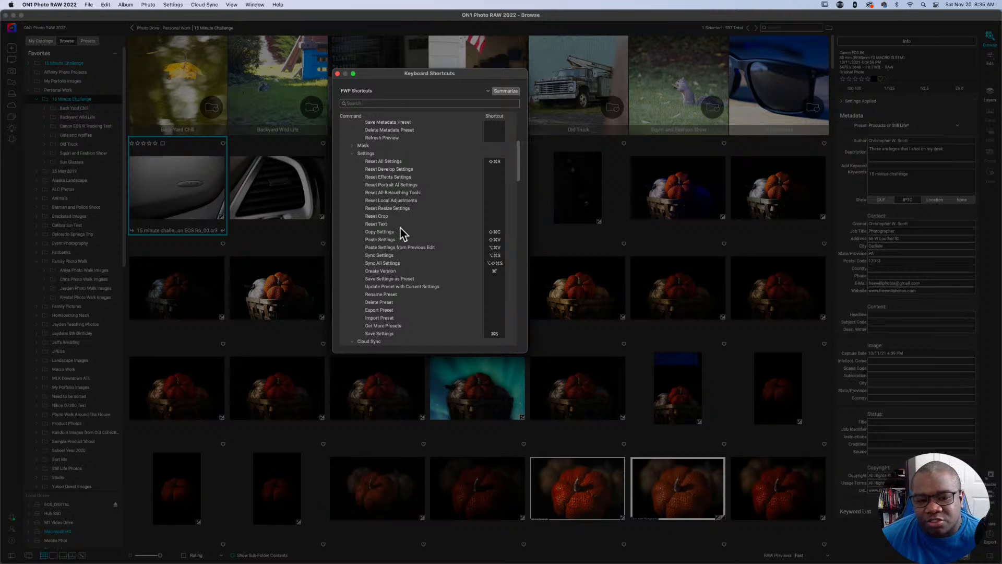
Look through the Settings commands and collapse the Settings and Cloud Sync groups.
{"action": "scroll", "coordinate": [401, 228], "scroll_direction": "down", "scroll_amount": 3}
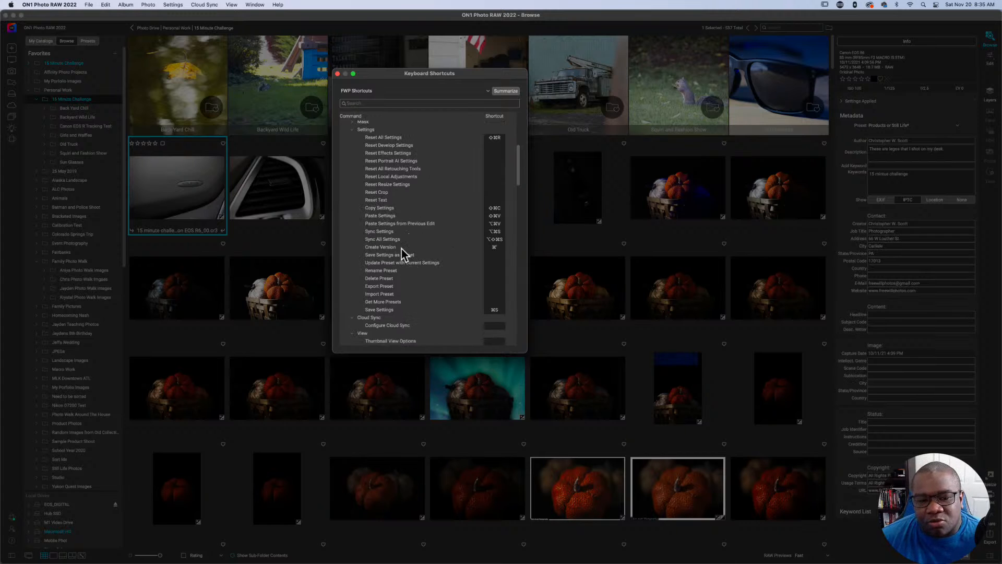
{"action": "scroll", "coordinate": [401, 249], "scroll_direction": "down", "scroll_amount": 1}
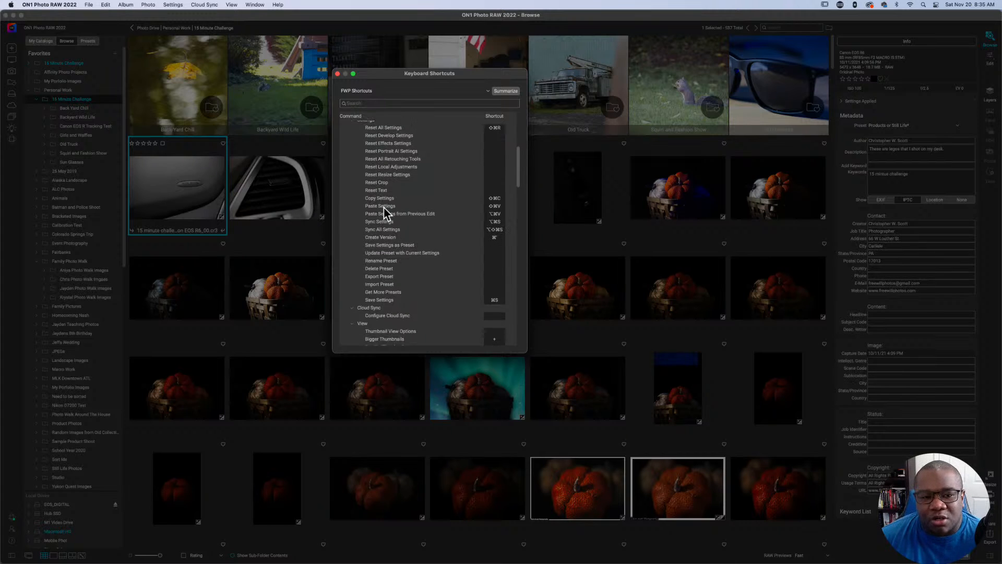
{"action": "scroll", "coordinate": [375, 191], "scroll_direction": "up", "scroll_amount": 1}
{"action": "left_click", "coordinate": [353, 130]}
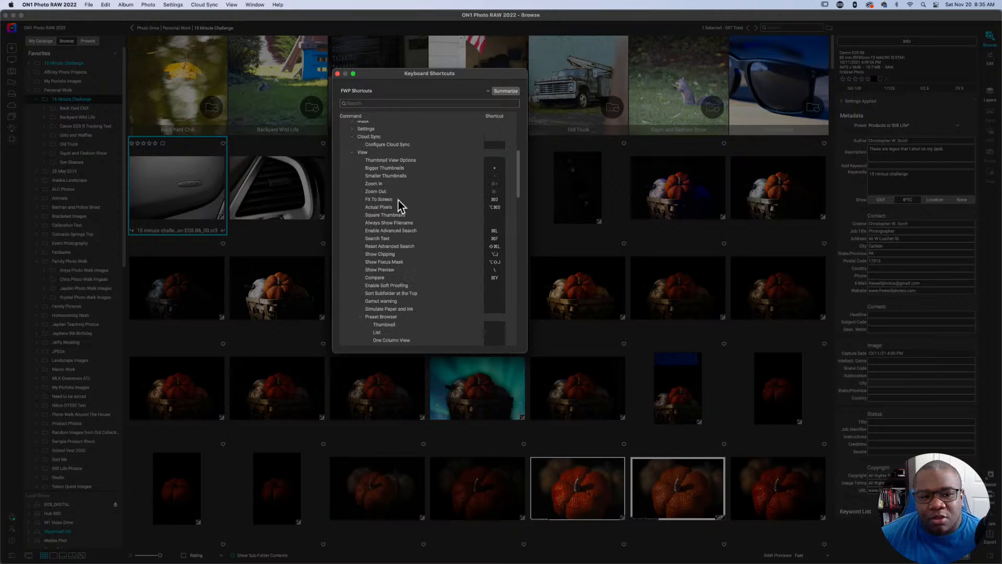
{"action": "left_click", "coordinate": [354, 137]}
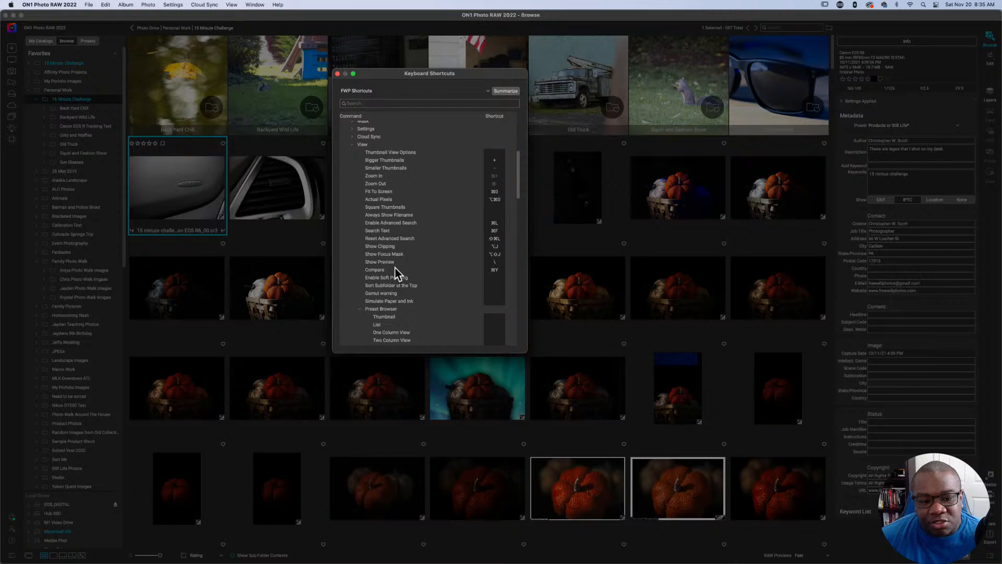
Look through the View and Window commands and collapse the View, Window and Photo groups in the shortcut list.
{"action": "scroll", "coordinate": [392, 297], "scroll_direction": "down", "scroll_amount": 2}
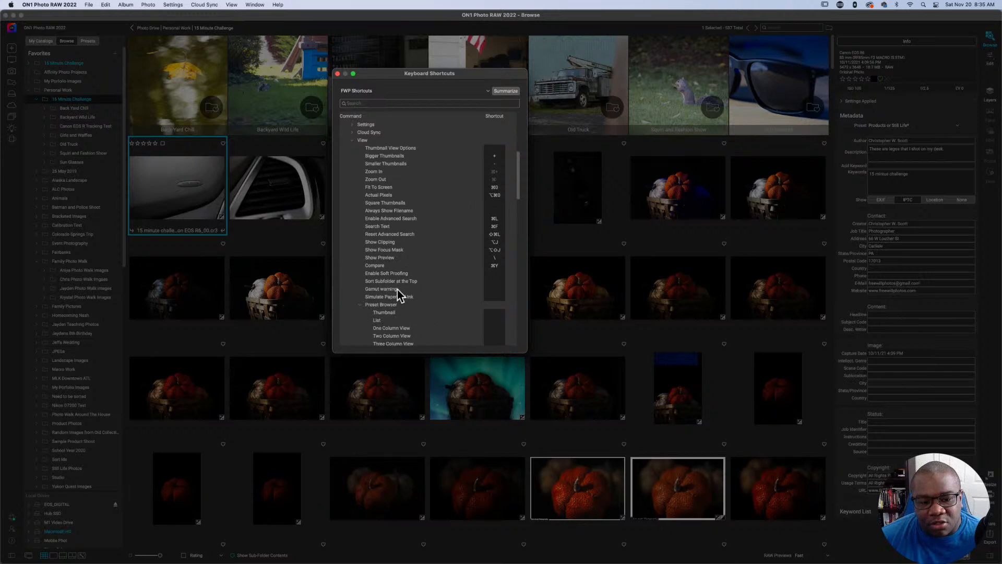
{"action": "left_click", "coordinate": [353, 131]}
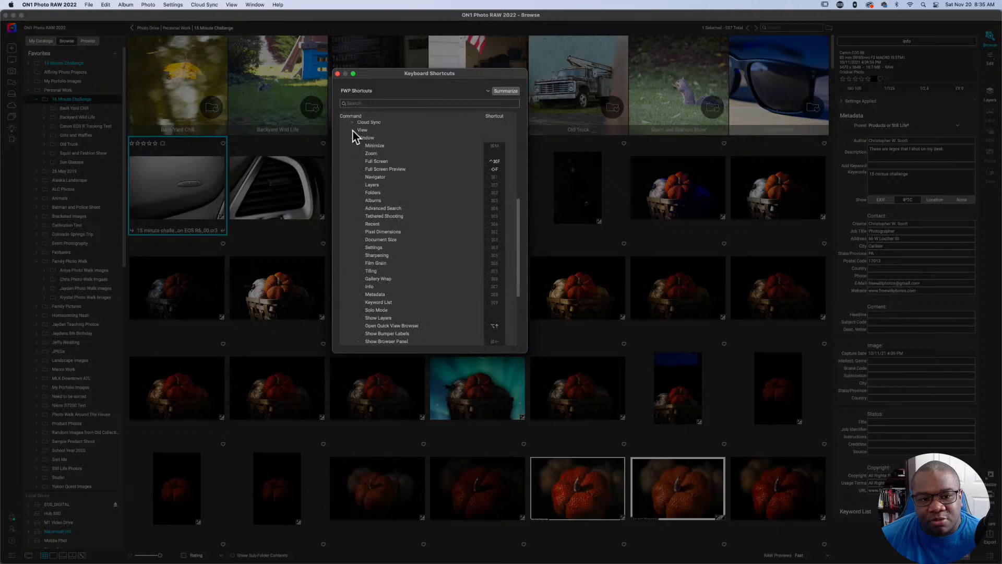
{"action": "left_click", "coordinate": [352, 138]}
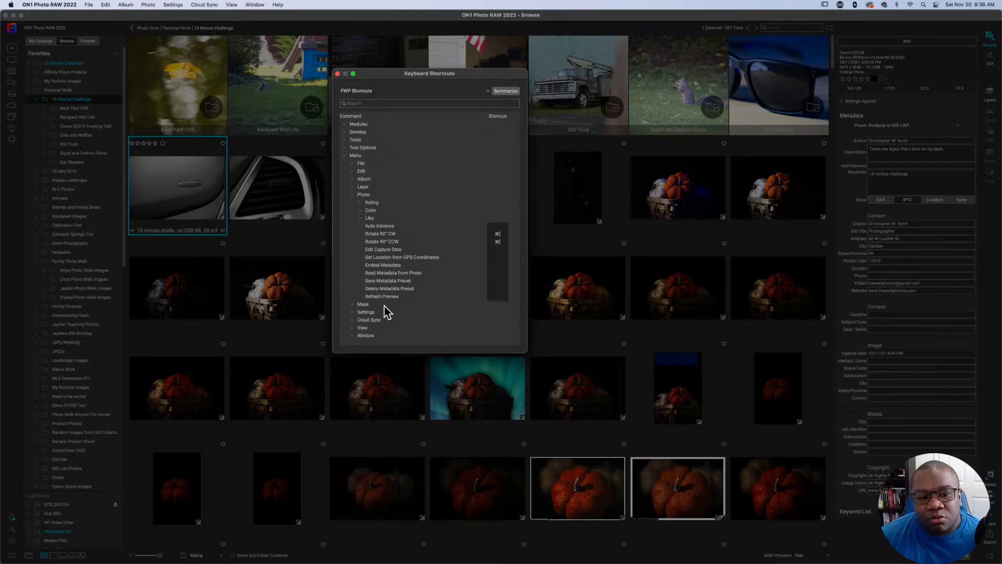
{"action": "left_click", "coordinate": [352, 195]}
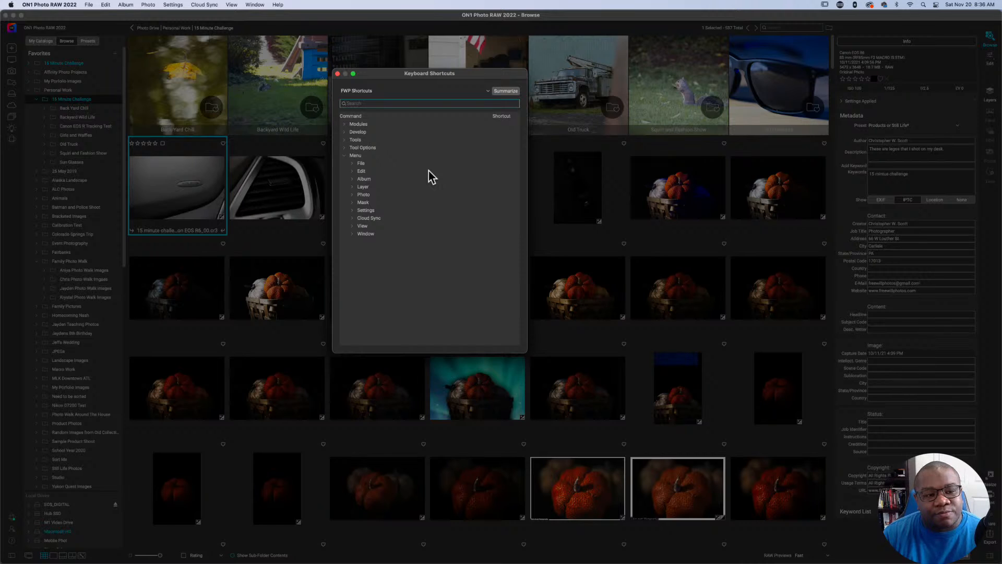
Search the shortcut list for "Slide", clear the search and collapse the Window group.
{"action": "type", "text": "Slide"}
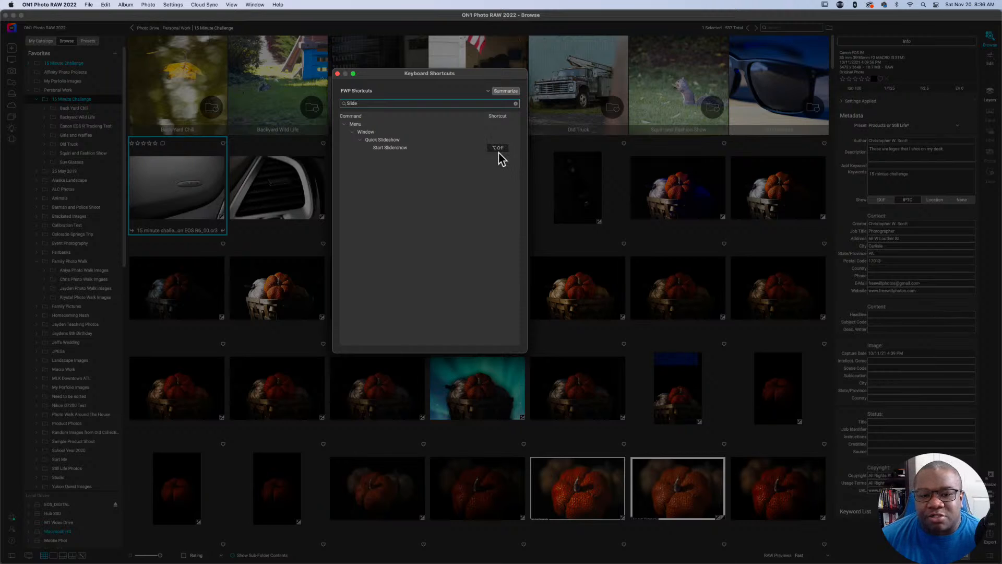
{"action": "left_click", "coordinate": [516, 104]}
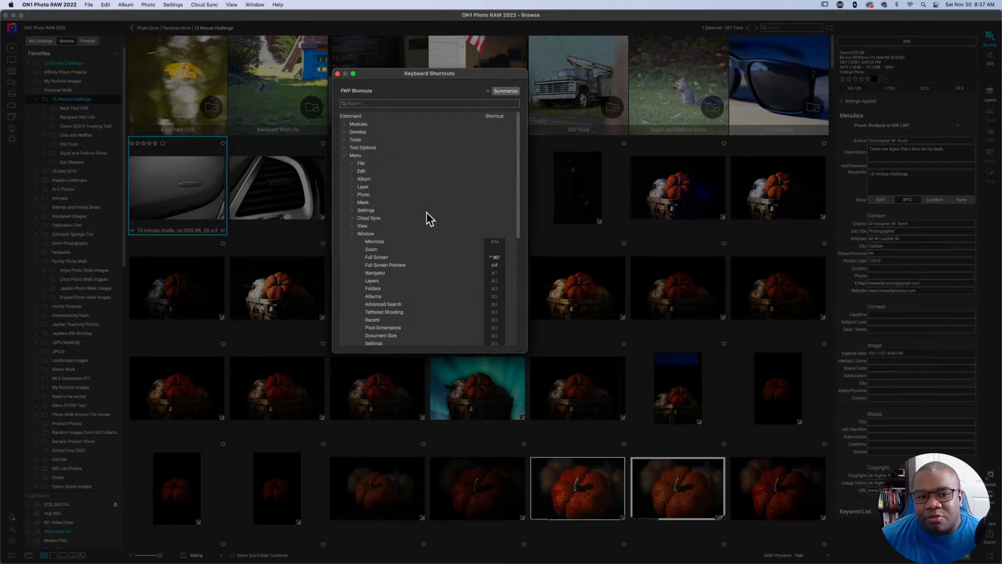
{"action": "left_click", "coordinate": [352, 234]}
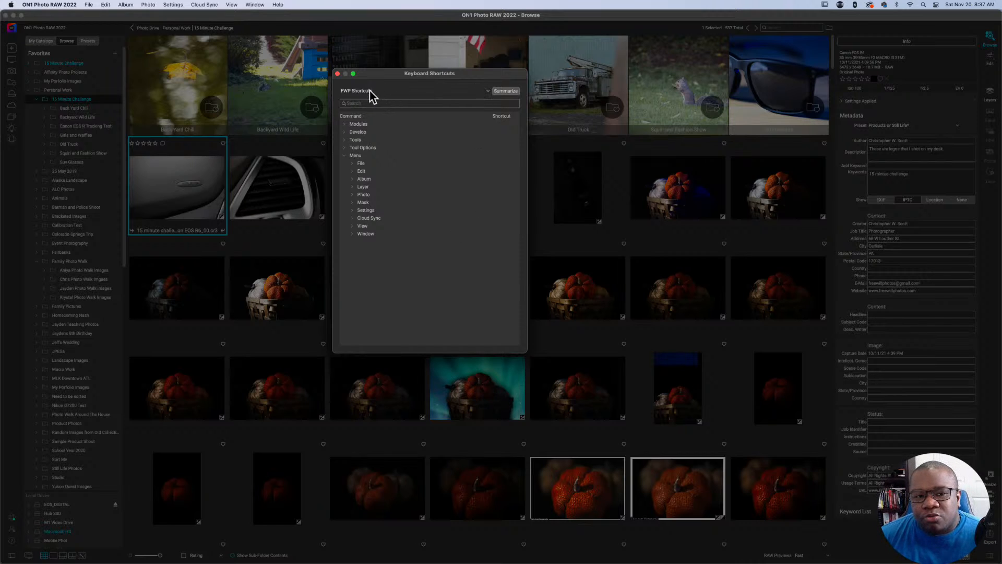
View the available shortcut styles without changing FWP Shortcuts, and close the Keyboard Shortcuts window.
{"action": "left_click", "coordinate": [485, 91]}
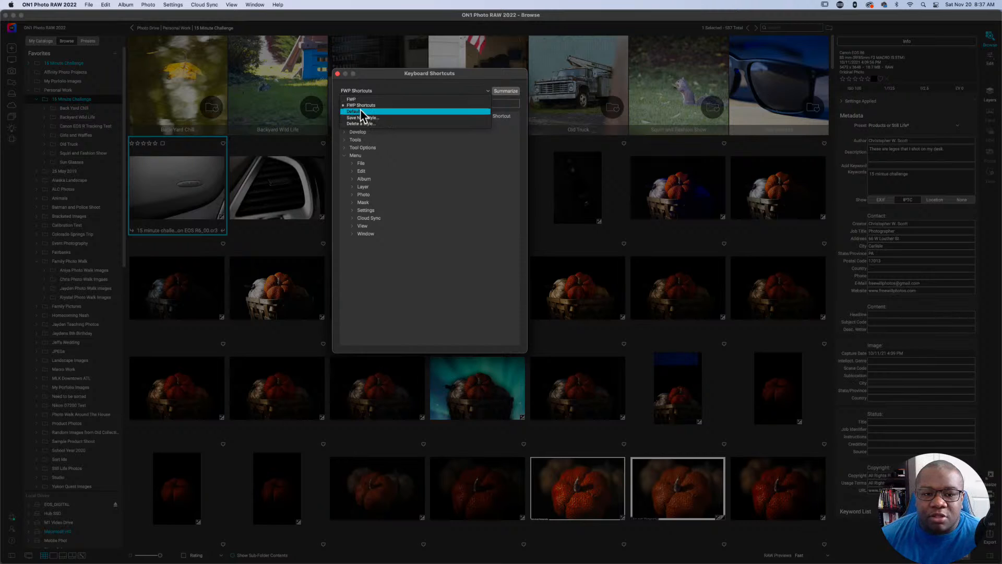
{"action": "left_click", "coordinate": [476, 183]}
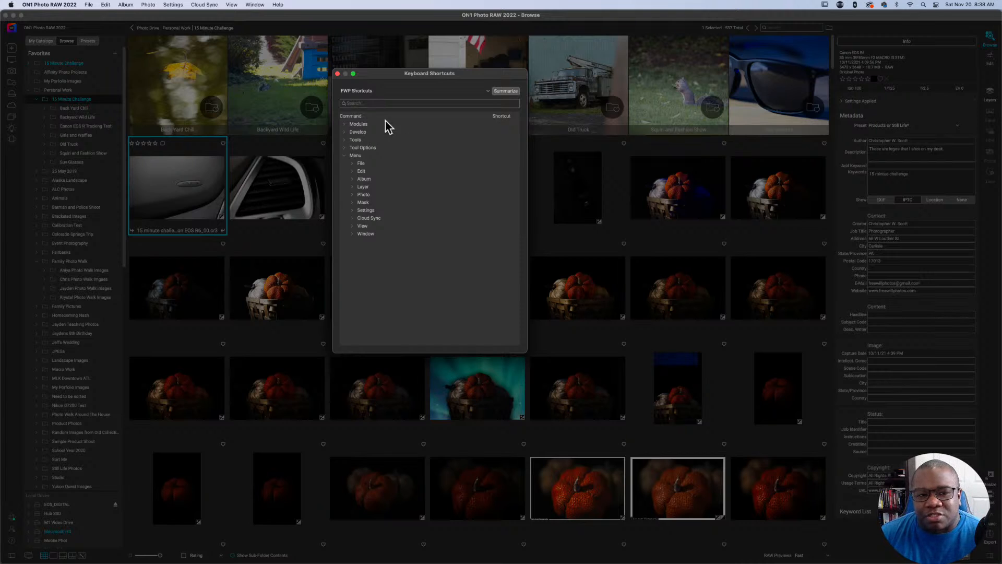
{"action": "left_click", "coordinate": [337, 74]}
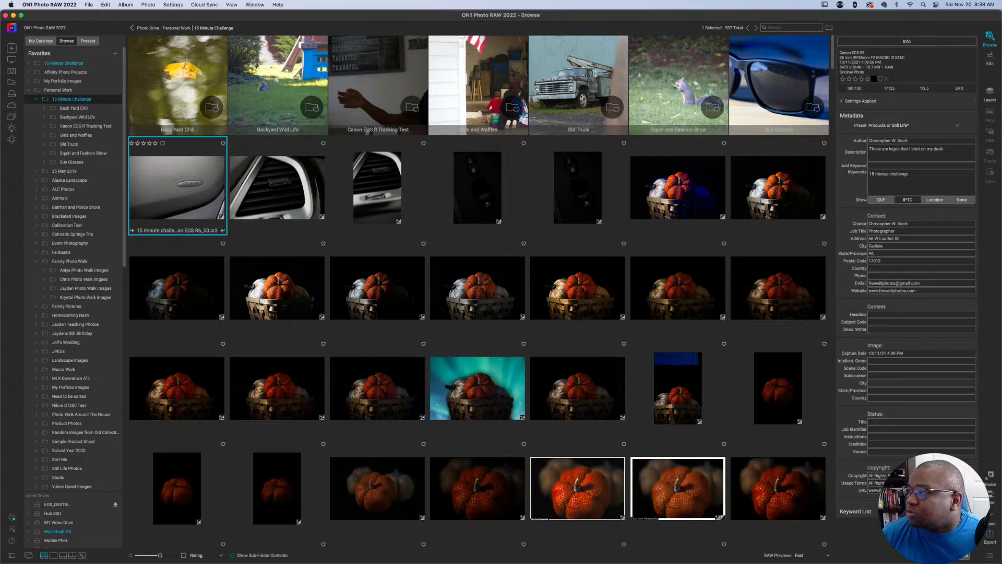
Switch to the Stream Deck app, go back to the main ON1 Photo keys and open the Culling folder.
{"action": "left_click_drag", "start_coordinate": [1001, 31], "coordinate": [913, 20]}
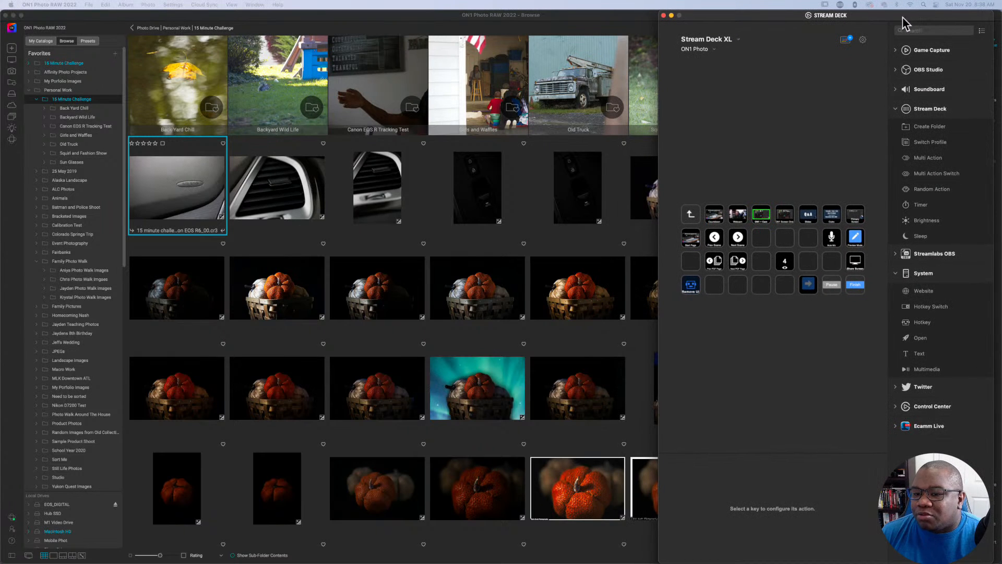
{"action": "left_click", "coordinate": [690, 214]}
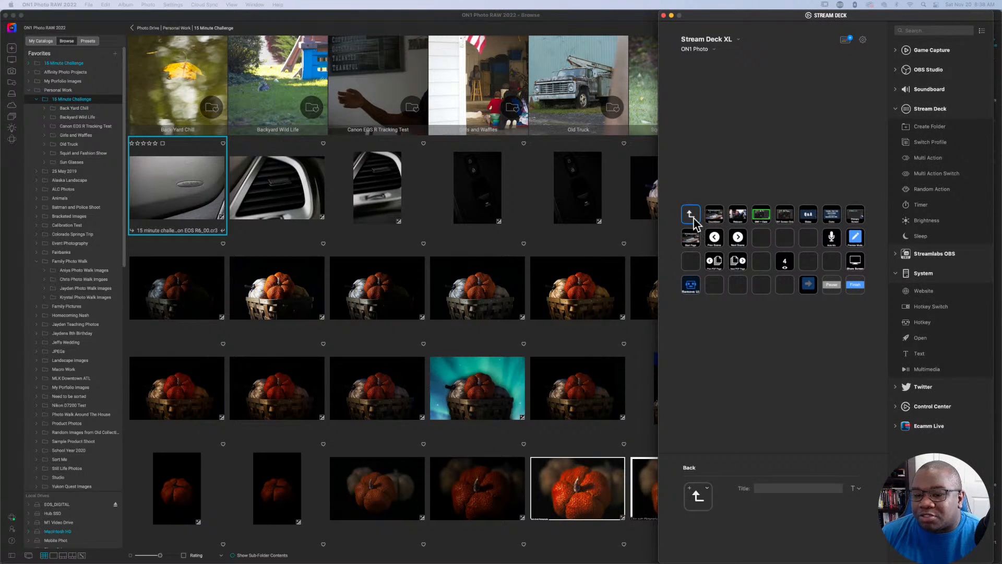
{"action": "double_click", "coordinate": [691, 218]}
{"action": "double_click", "coordinate": [691, 206]}
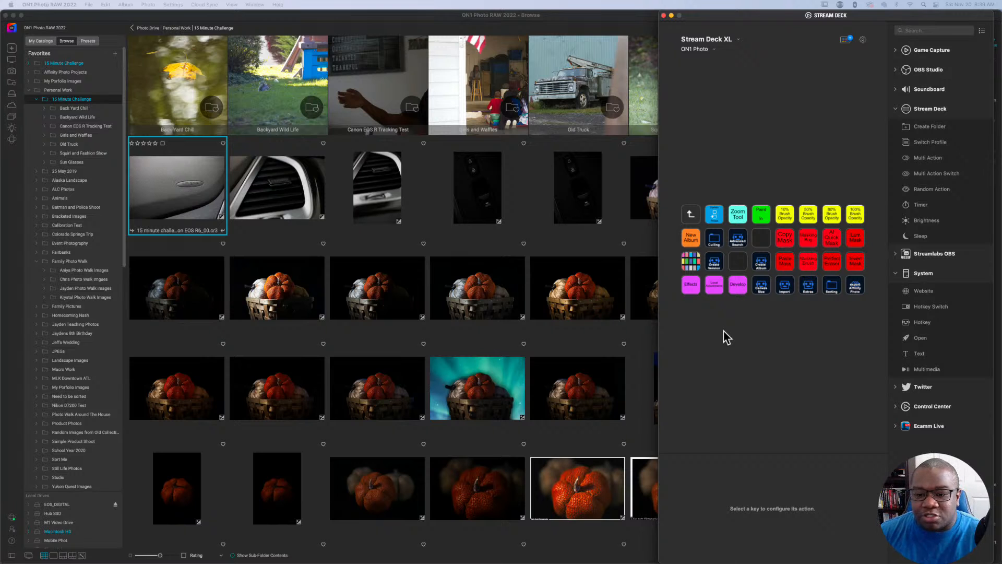
{"action": "double_click", "coordinate": [717, 245]}
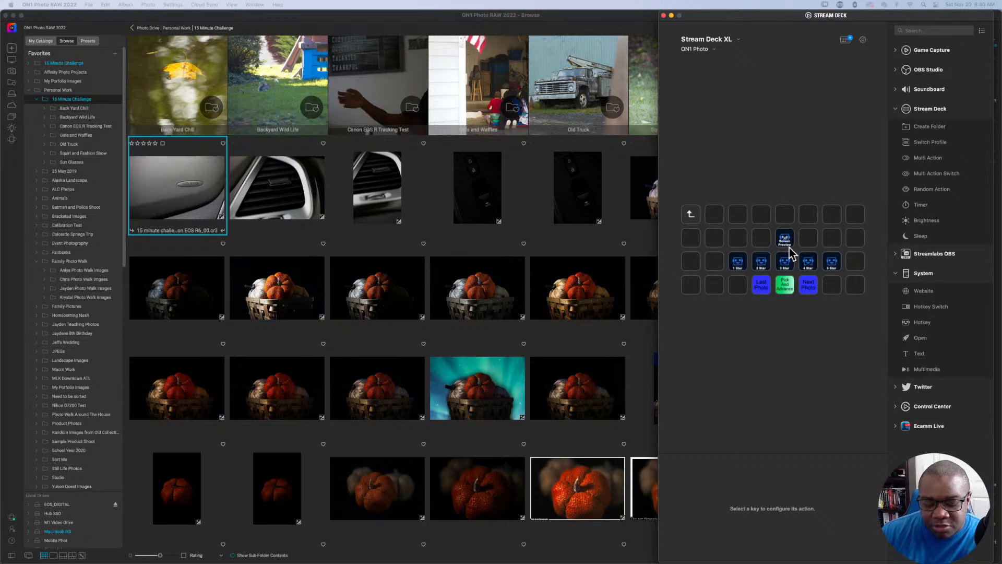
Switch to ON1 Photo RAW and open the Backyard Wild Life folder.
{"action": "left_click", "coordinate": [274, 82]}
{"action": "left_click", "coordinate": [274, 82]}
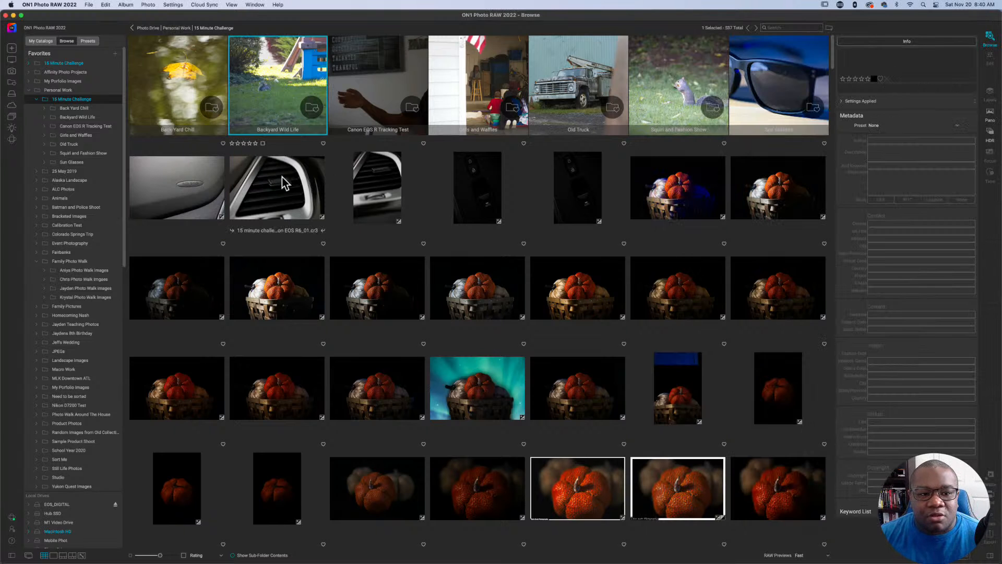
{"action": "double_click", "coordinate": [279, 119]}
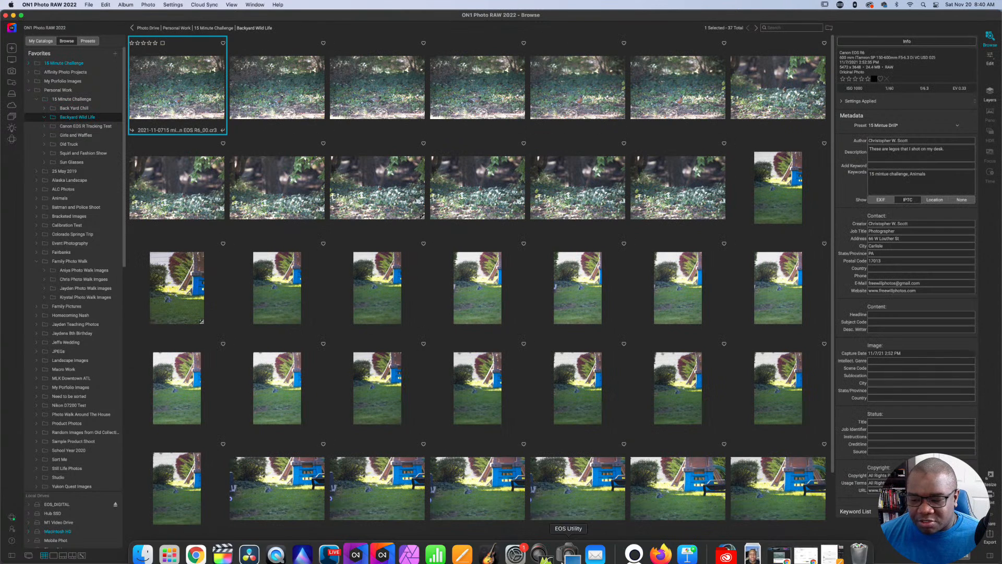
Check the Stream Deck culling keys, return to ON1 Photo RAW, and view the first photo in full-screen preview before exiting it.
{"action": "left_click", "coordinate": [839, 4]}
{"action": "left_click", "coordinate": [848, 17]}
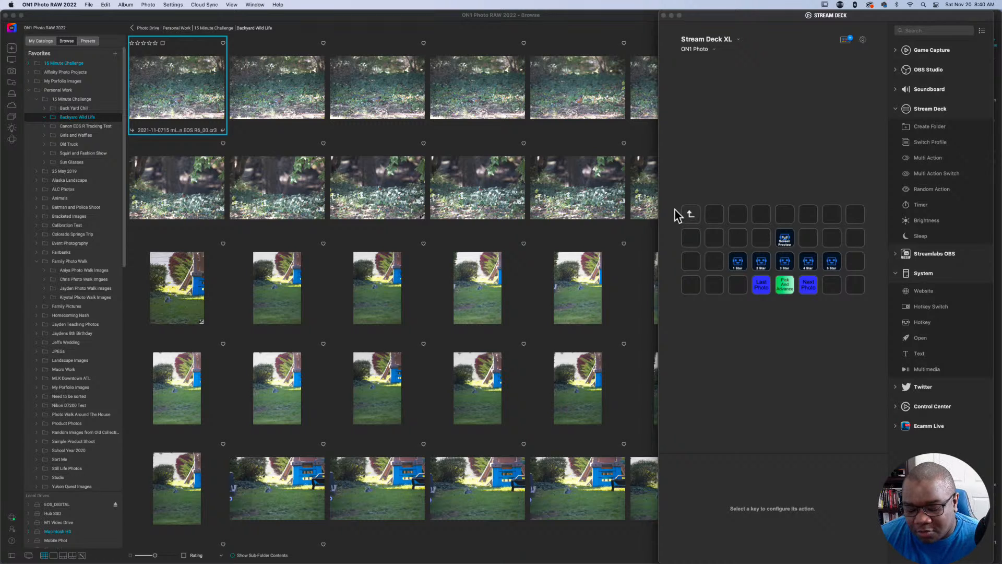
{"action": "left_click", "coordinate": [577, 21]}
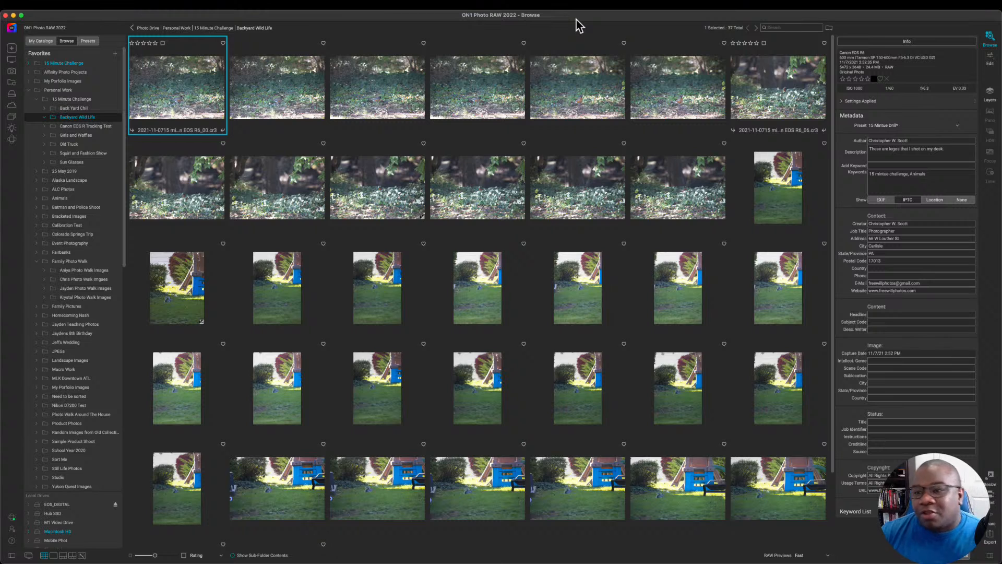
{"action": "key", "text": "f"}
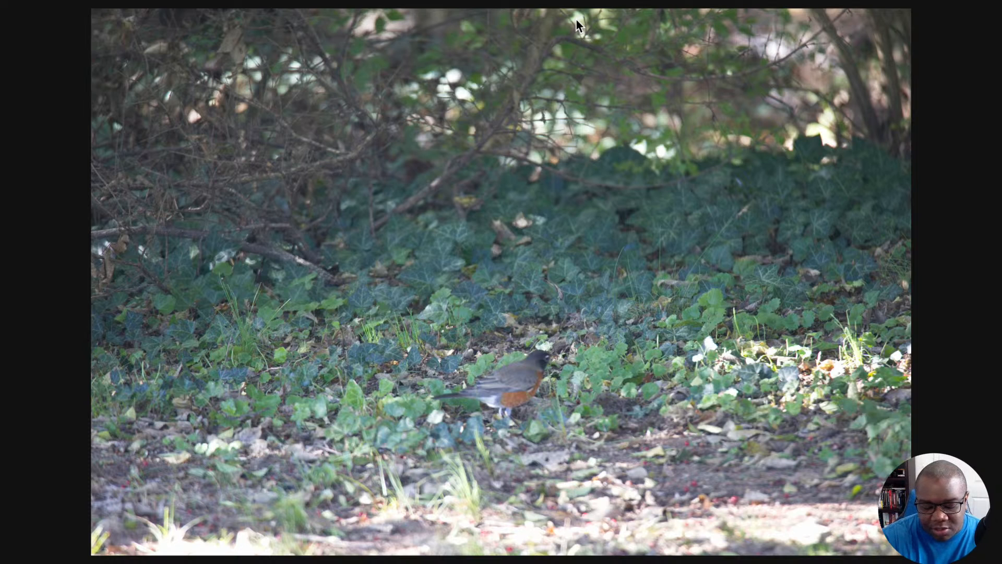
{"action": "key", "text": "Escape"}
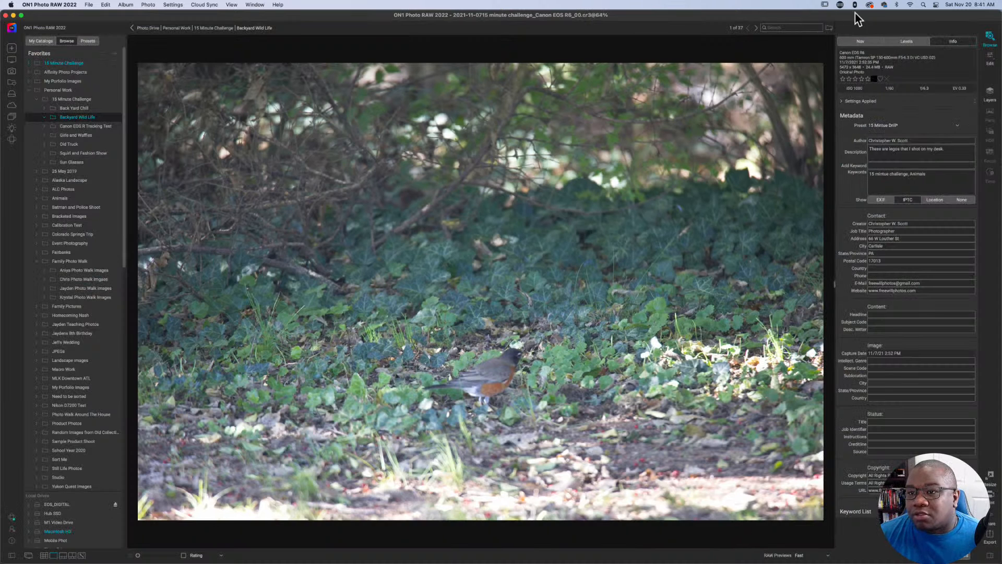
Bring the Stream Deck window back up beside the bird photo and reposition it.
{"action": "left_click", "coordinate": [839, 5]}
{"action": "left_click", "coordinate": [835, 17]}
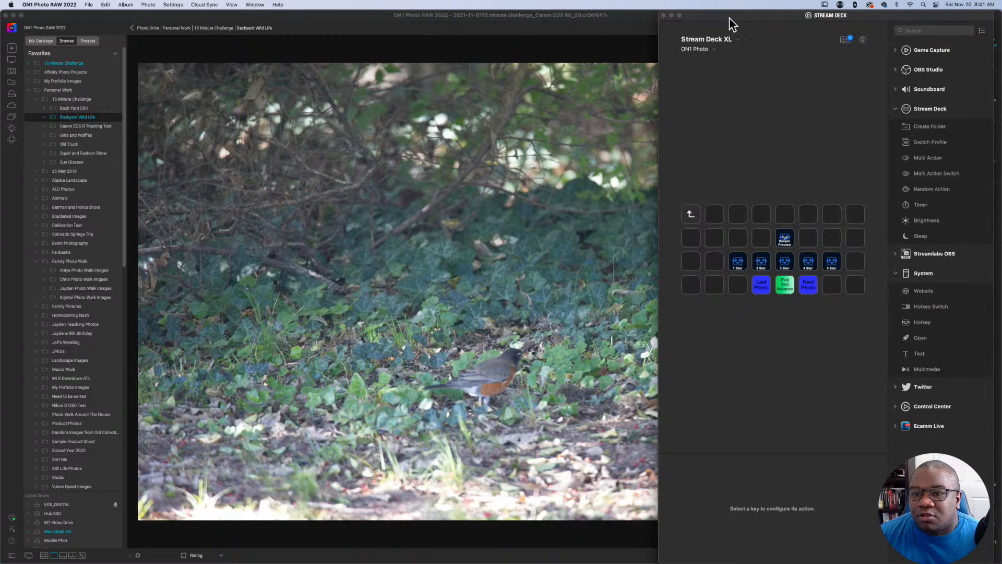
{"action": "mouse_move", "coordinate": [729, 17]}
{"action": "left_mouse_down"}
{"action": "mouse_move", "coordinate": [909, 17]}
{"action": "mouse_move", "coordinate": [676, 17]}
{"action": "mouse_move", "coordinate": [712, 17]}
{"action": "left_mouse_up"}
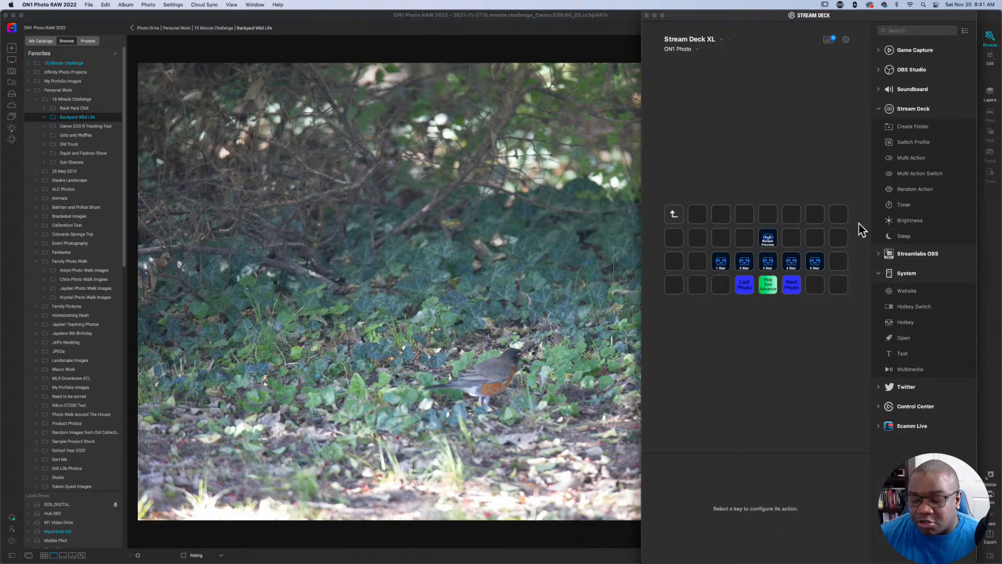
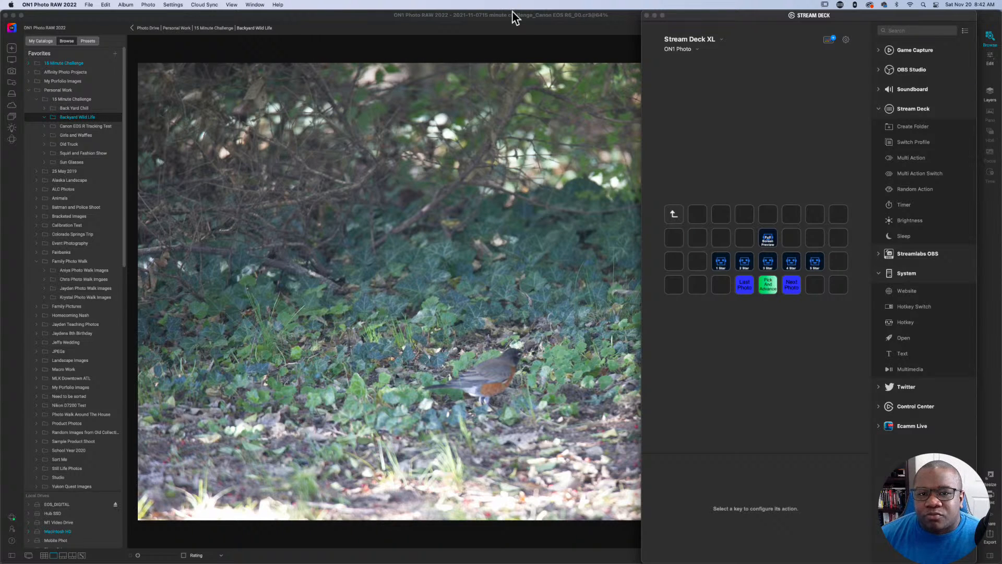
Return to ON1 Photo RAW, show the first bird photo in full-screen preview and advance to the next one.
{"action": "left_click", "coordinate": [521, 30]}
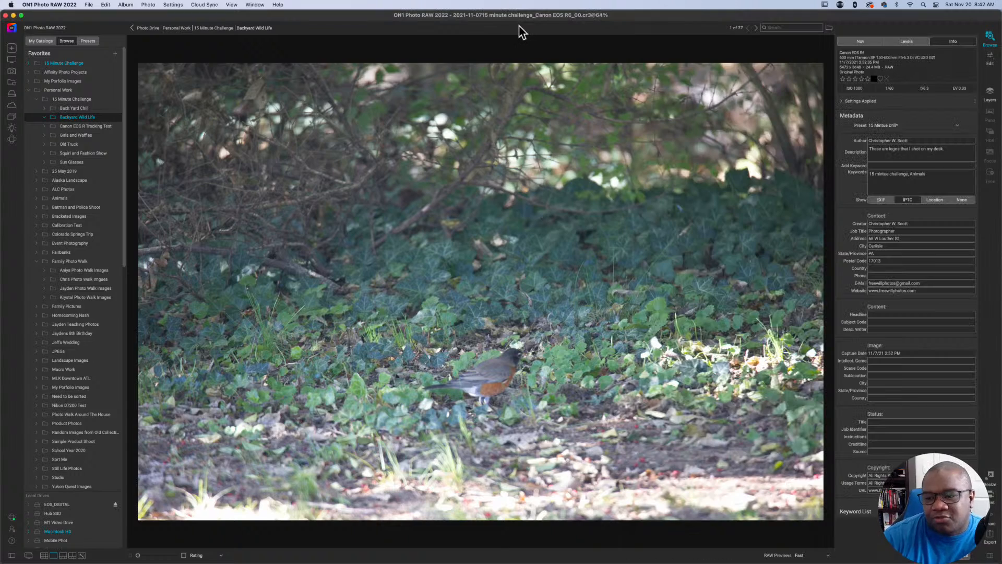
{"action": "key", "text": "f"}
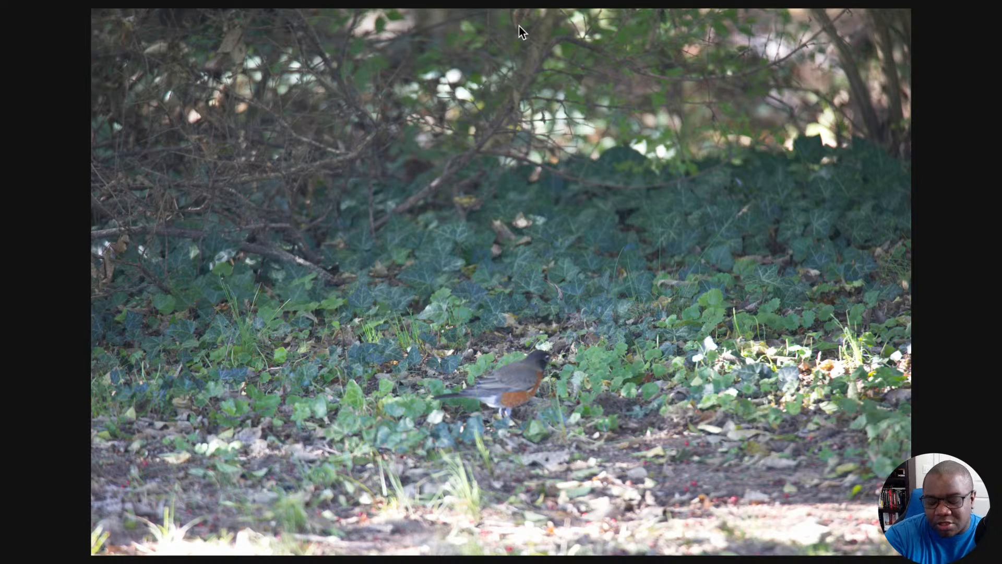
{"action": "key", "text": "Right"}
{"action": "scroll", "coordinate": [515, 23], "scroll_direction": "down", "scroll_amount": 2}
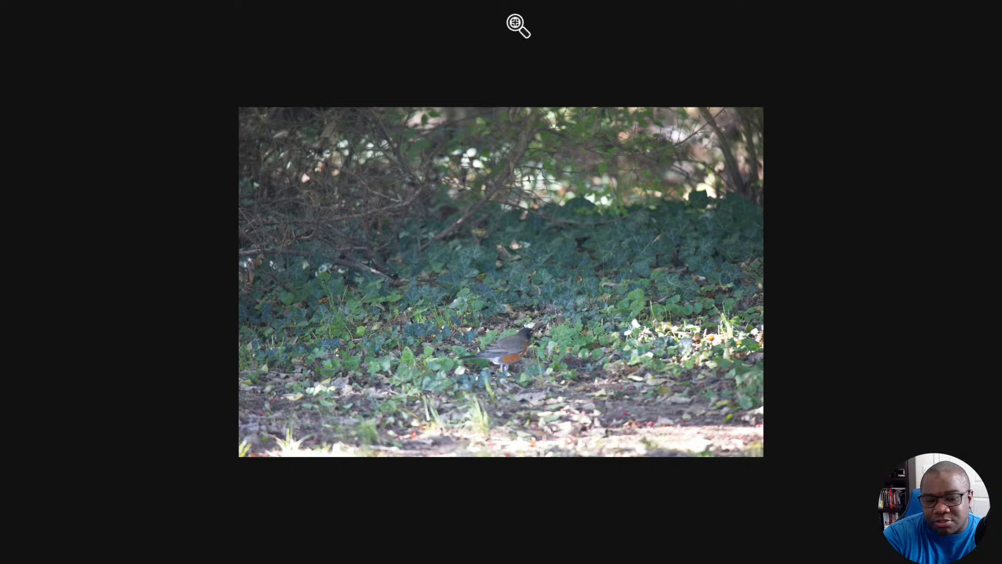
{"action": "scroll", "coordinate": [519, 26], "scroll_direction": "up", "scroll_amount": 2}
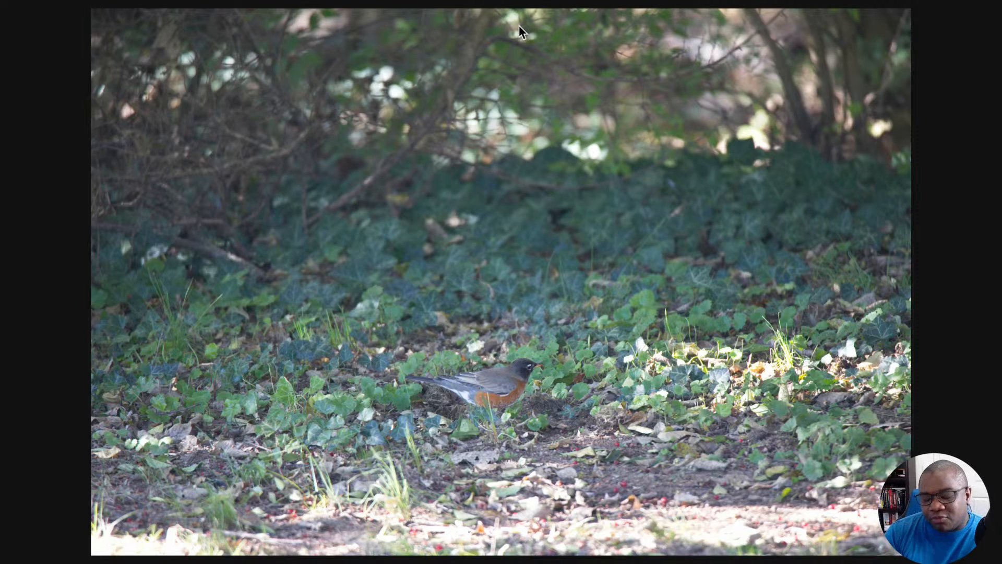
Review the remaining bird photos one by one in full-screen preview, continuing to the first squirrel photo.
{"action": "key", "text": "Right"}
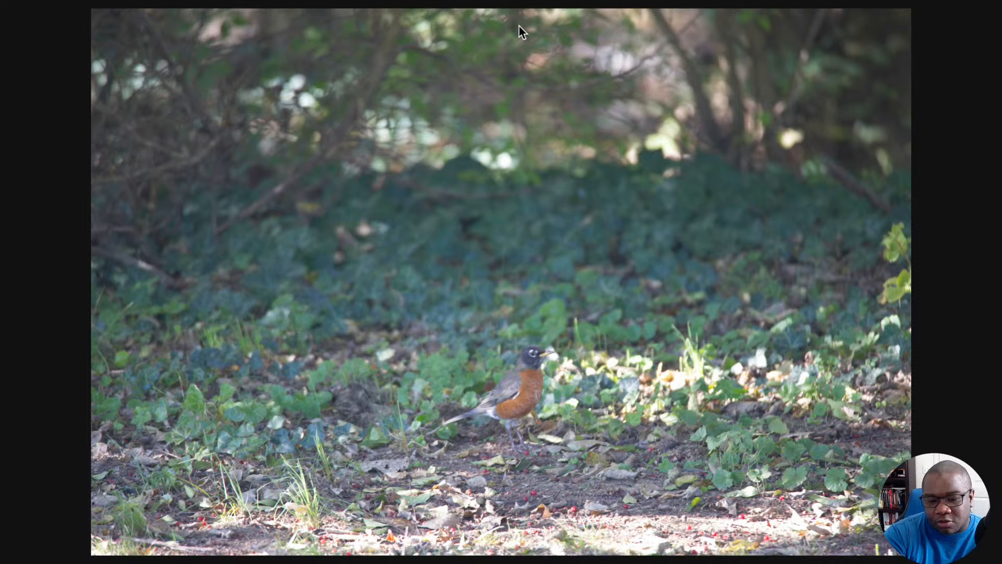
{"action": "key", "text": "Right"}
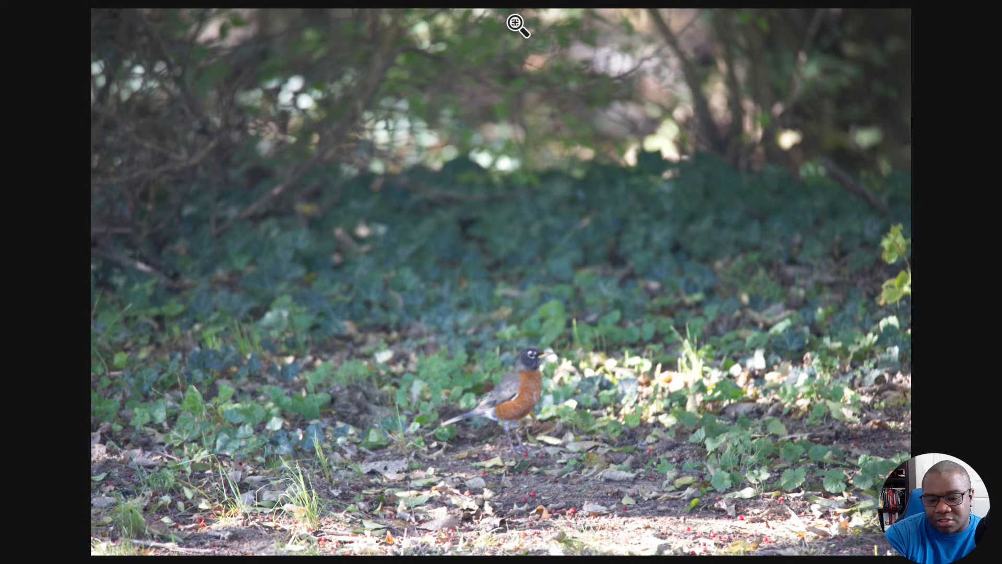
{"action": "key", "text": "Right"}
{"action": "key", "text": "Right"}
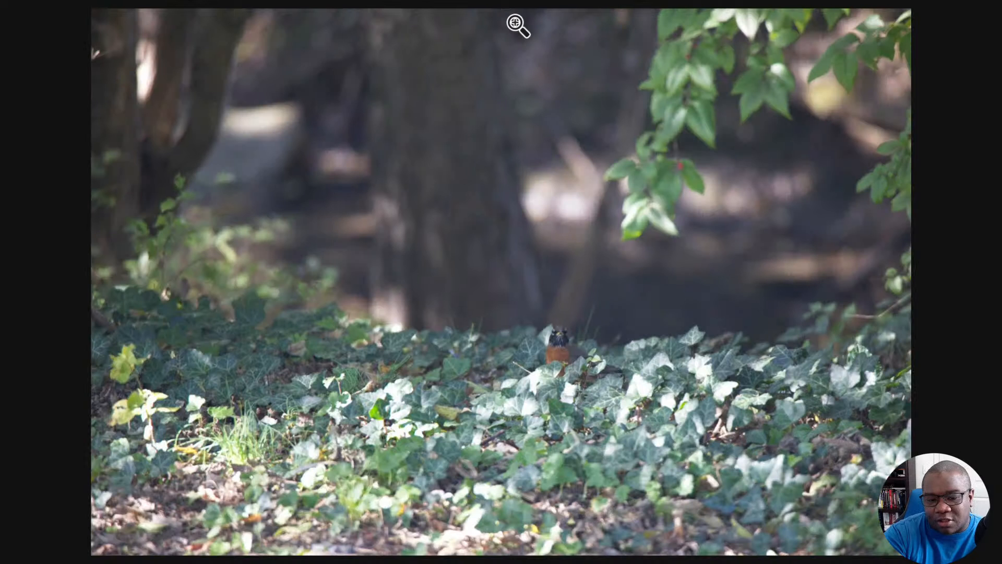
{"action": "key", "text": "Right"}
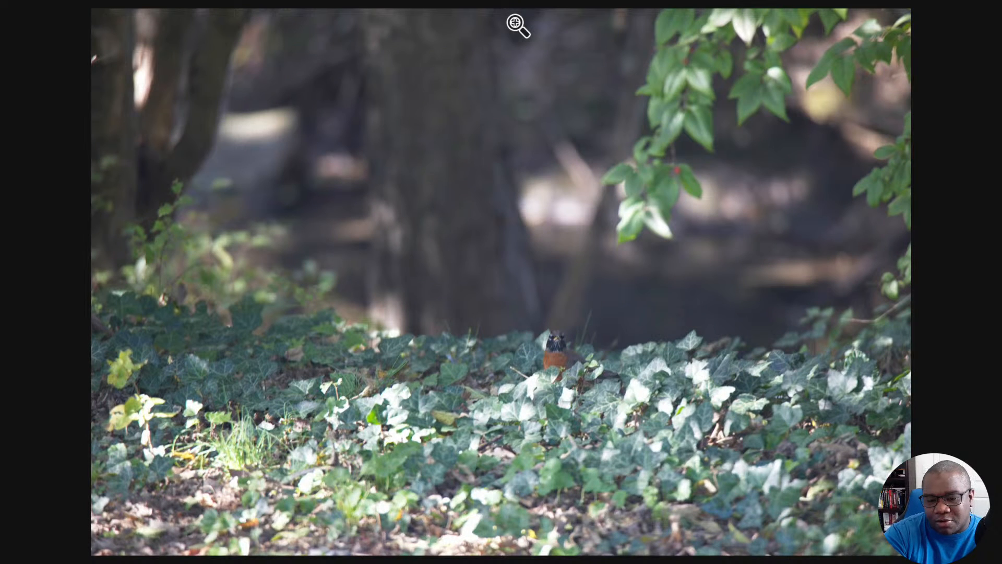
{"action": "key", "text": "Right"}
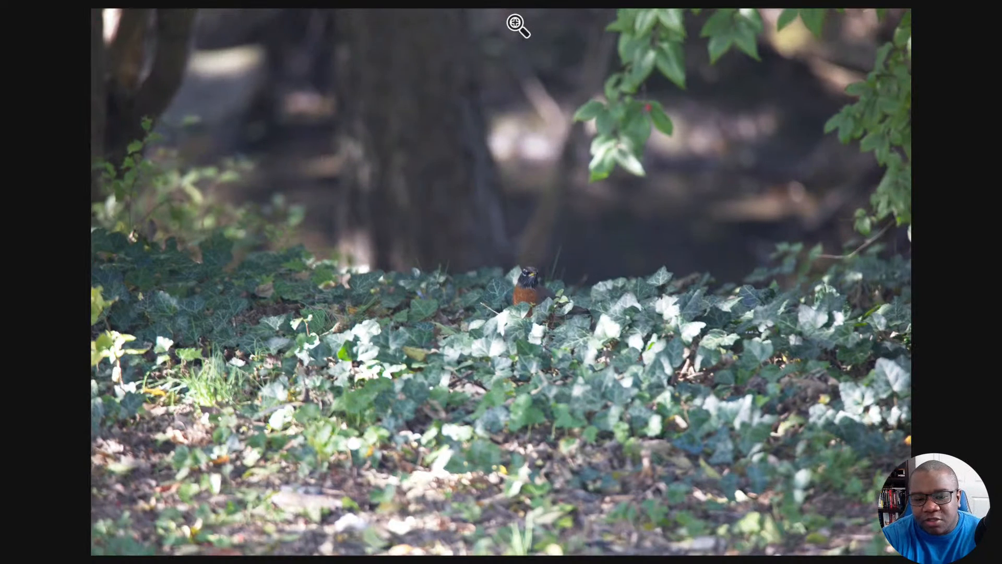
{"action": "key", "text": "Right"}
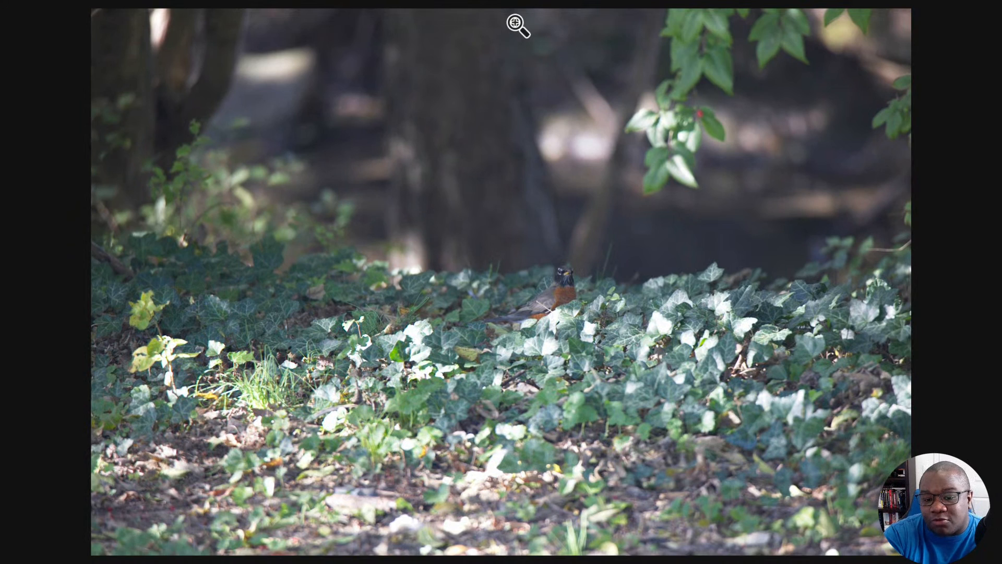
{"action": "key", "text": "Right"}
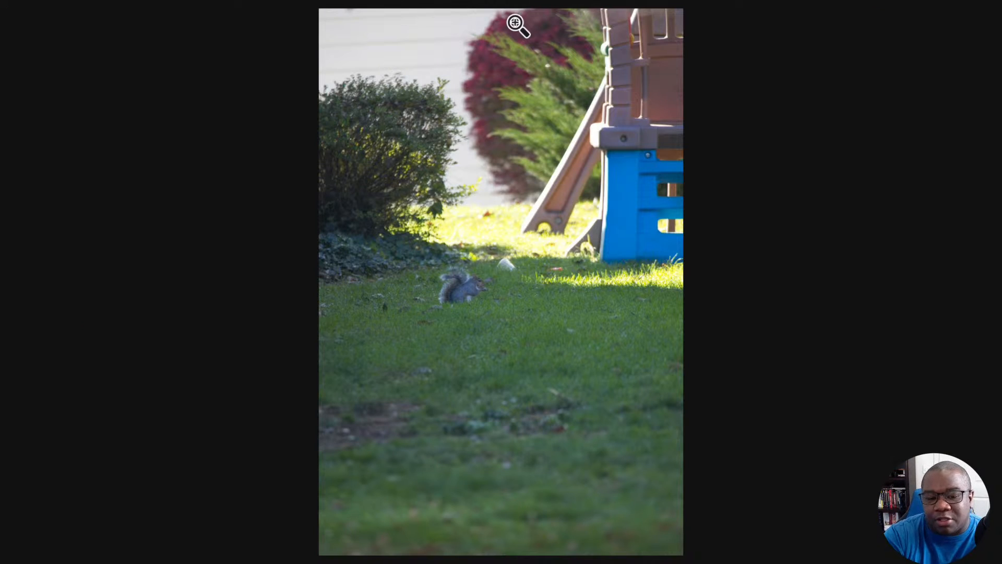
Review several portrait-format squirrel photos in full-screen preview, finishing by exiting the preview.
{"action": "key", "text": "Right"}
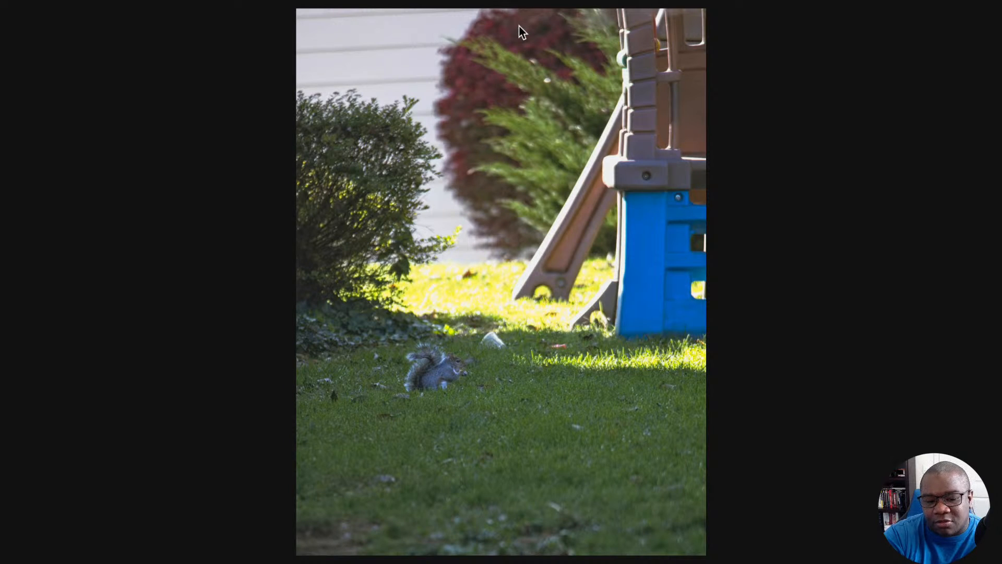
{"action": "key", "text": "Right"}
{"action": "key", "text": "Right"}
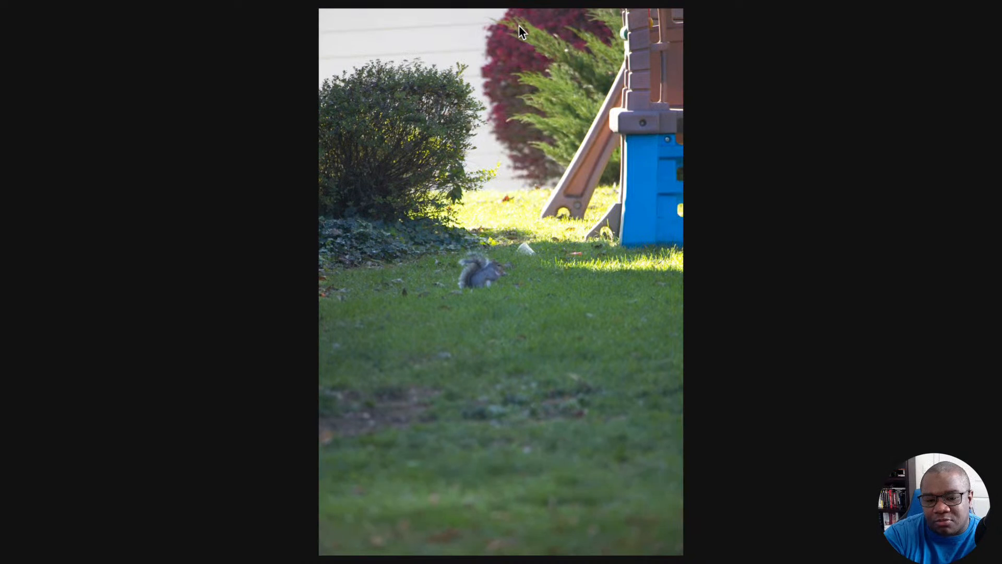
{"action": "key", "text": "Right"}
{"action": "key", "text": "Right"}
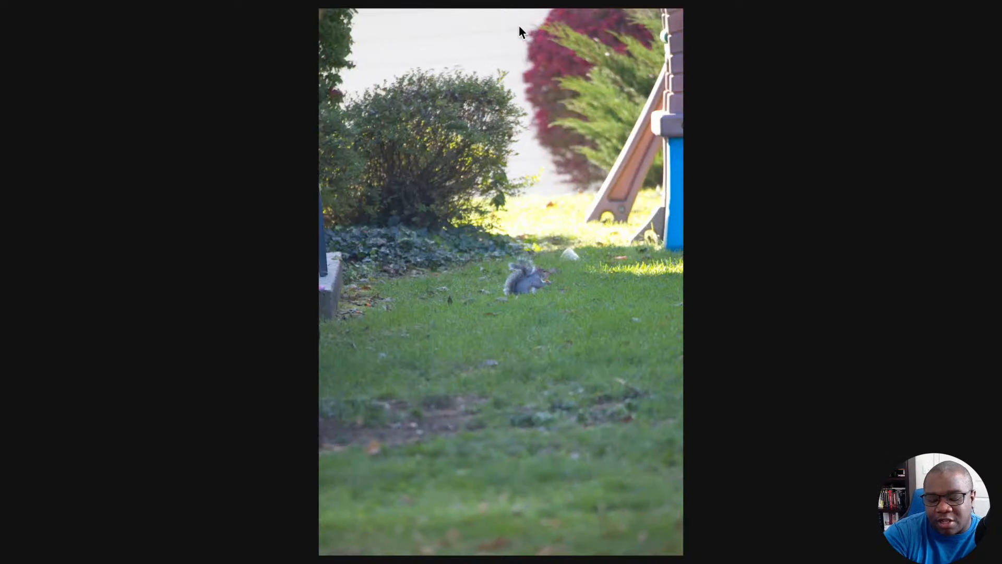
{"action": "key", "text": "Right"}
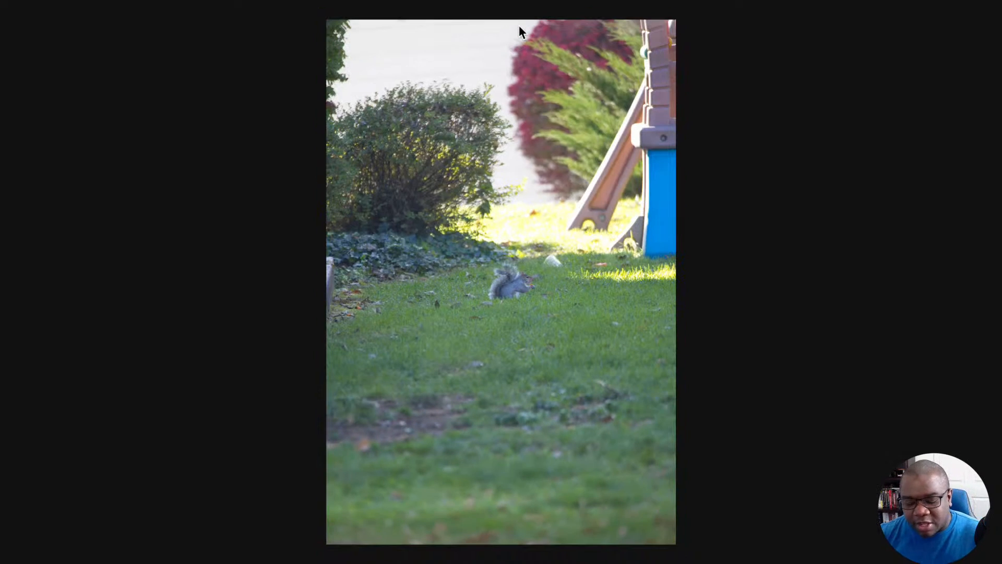
{"action": "key", "text": "Escape"}
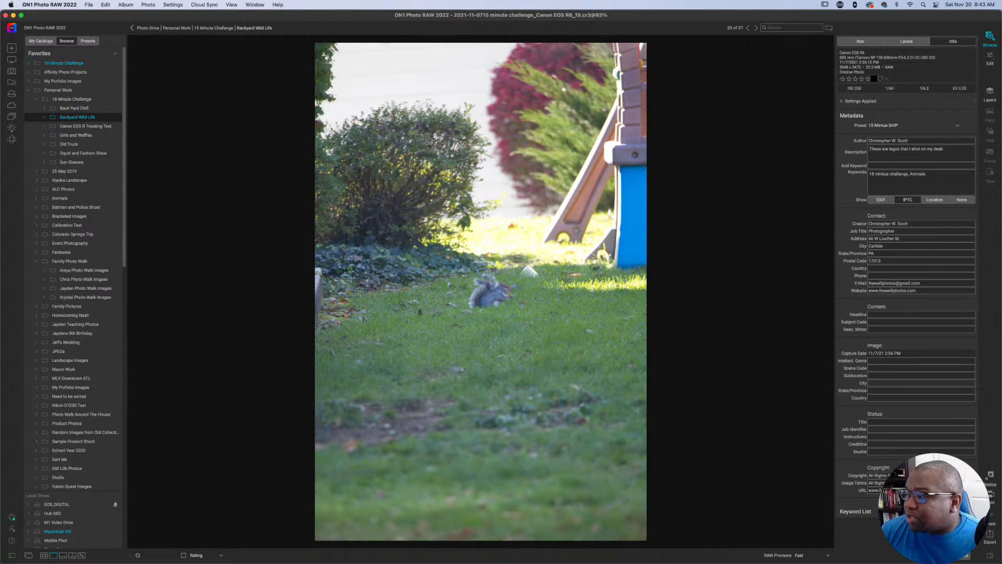
Bring up the Stream Deck window to examine the main ON1 Photo keys, and return to ON1 Photo RAW.
{"action": "left_click", "coordinate": [841, 6]}
{"action": "left_click", "coordinate": [855, 17]}
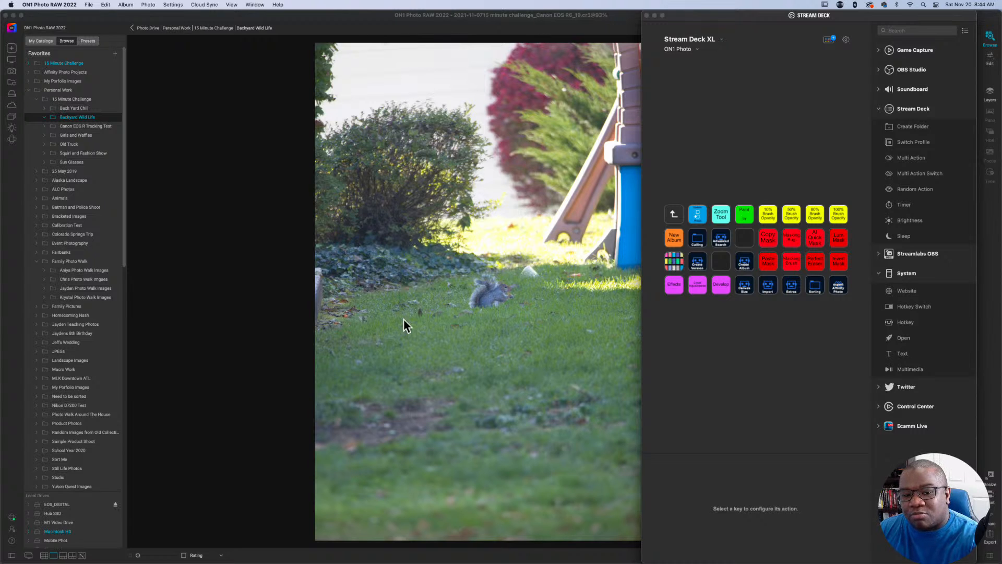
{"action": "left_click", "coordinate": [368, 18]}
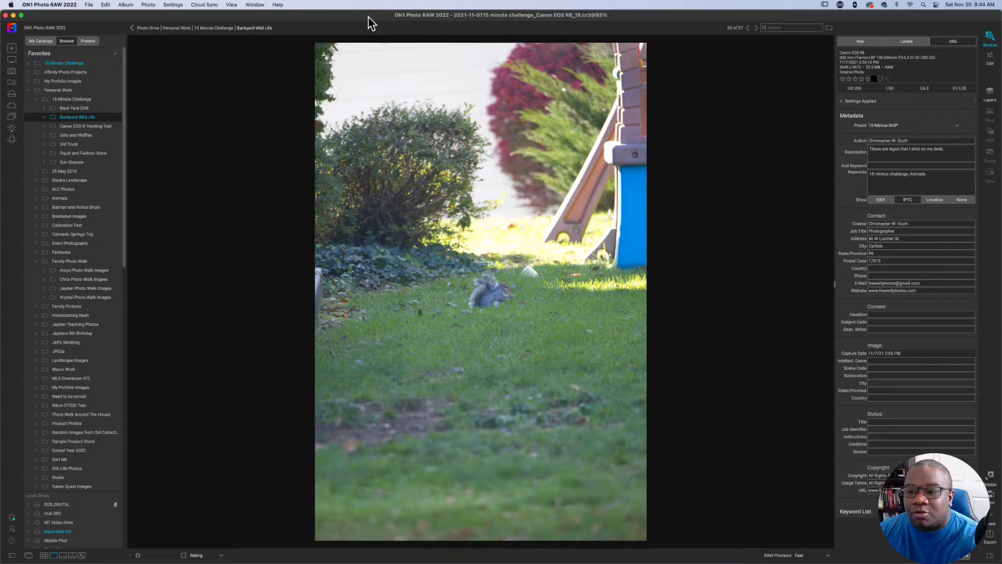
Show the Backyard Wild Life folder as a thumbnail grid and select the landscape squirrel photo ending in R6_31.
{"action": "key", "text": "g"}
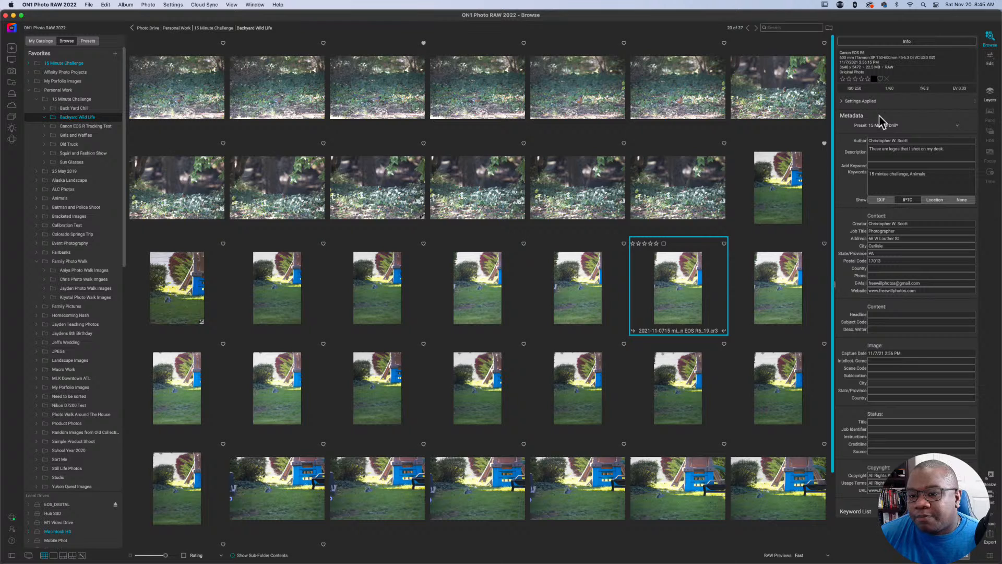
{"action": "scroll", "coordinate": [608, 242], "scroll_direction": "down", "scroll_amount": 3}
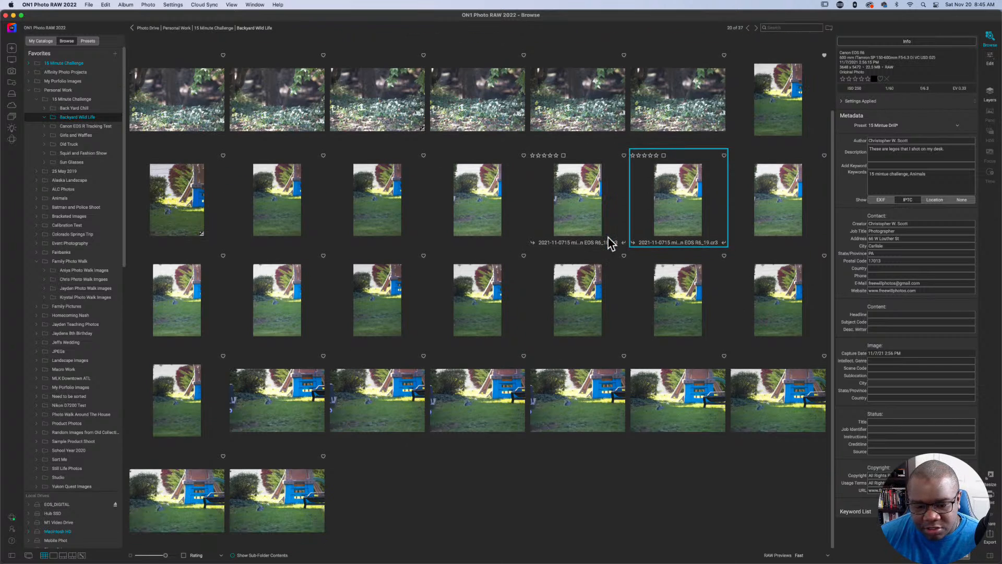
{"action": "left_click", "coordinate": [478, 402]}
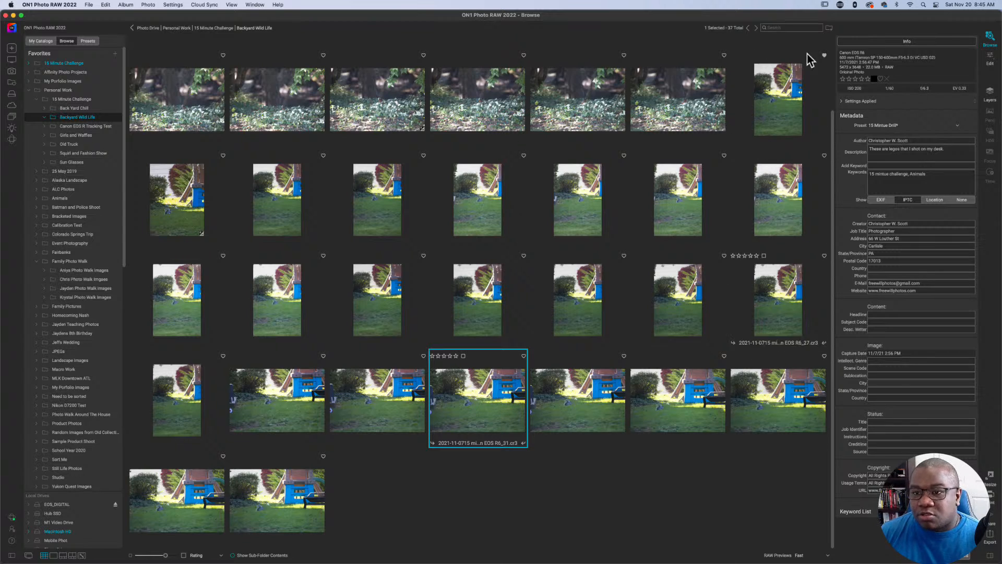
Check the editing keys in the Stream Deck window, and open the R6_31 squirrel photo in ON1 Photo RAW's Develop mode.
{"action": "left_click", "coordinate": [840, 5]}
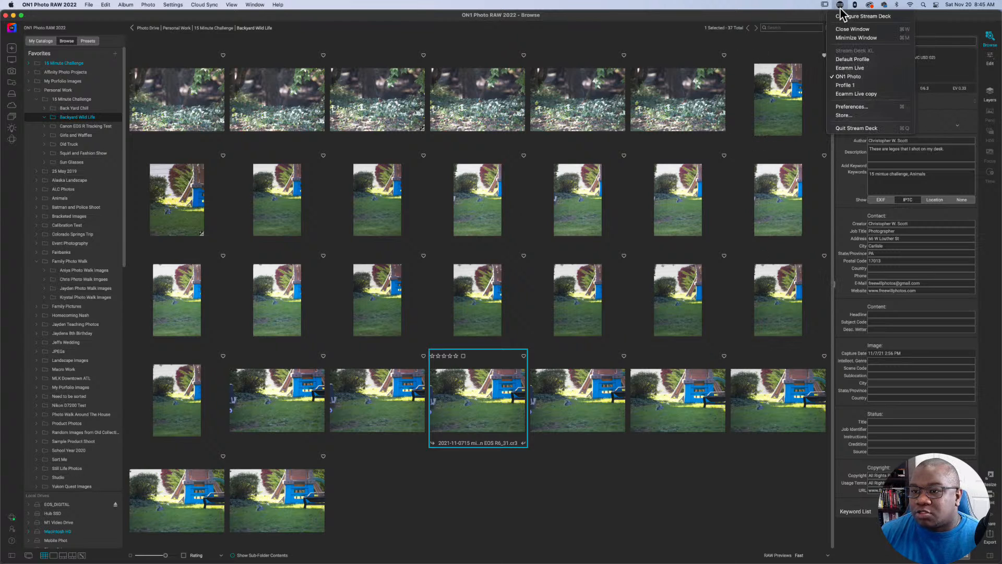
{"action": "left_click", "coordinate": [841, 18]}
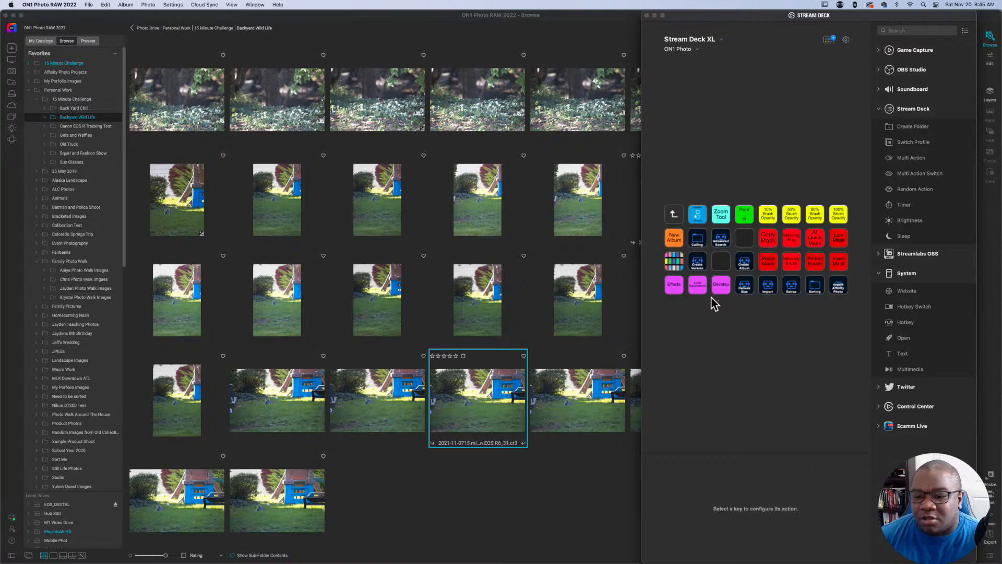
{"action": "left_click", "coordinate": [558, 475]}
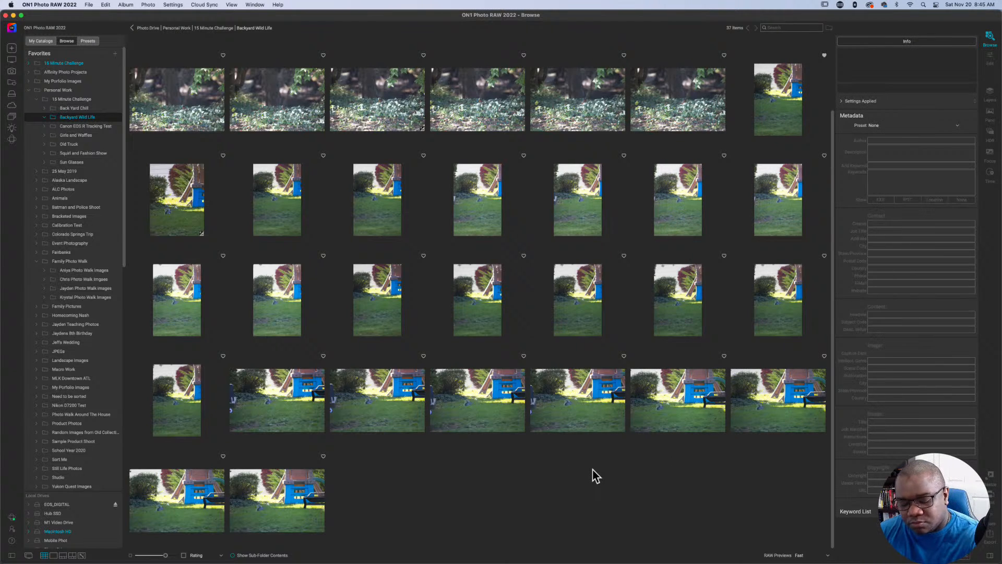
{"action": "left_click", "coordinate": [468, 405]}
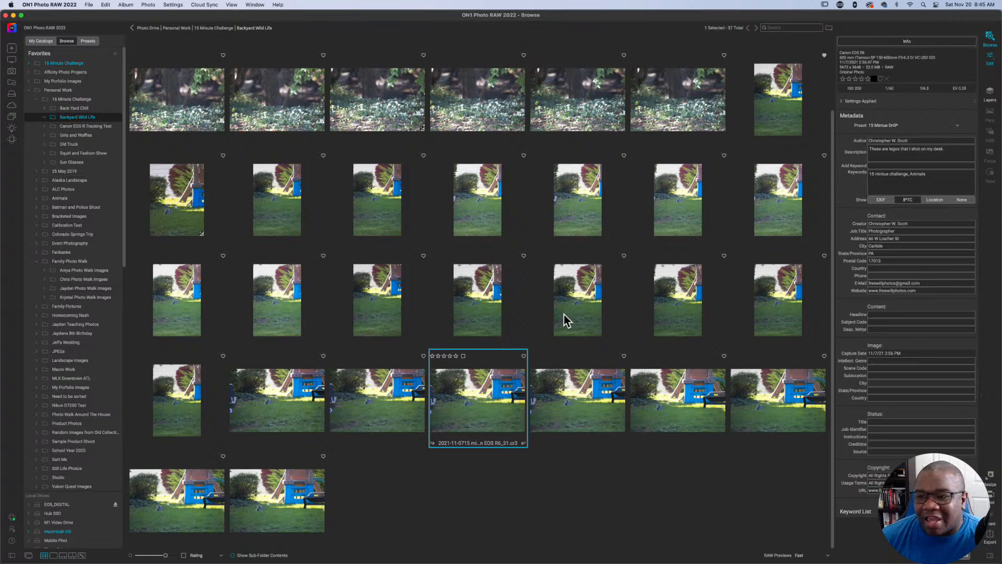
{"action": "key", "text": "d"}
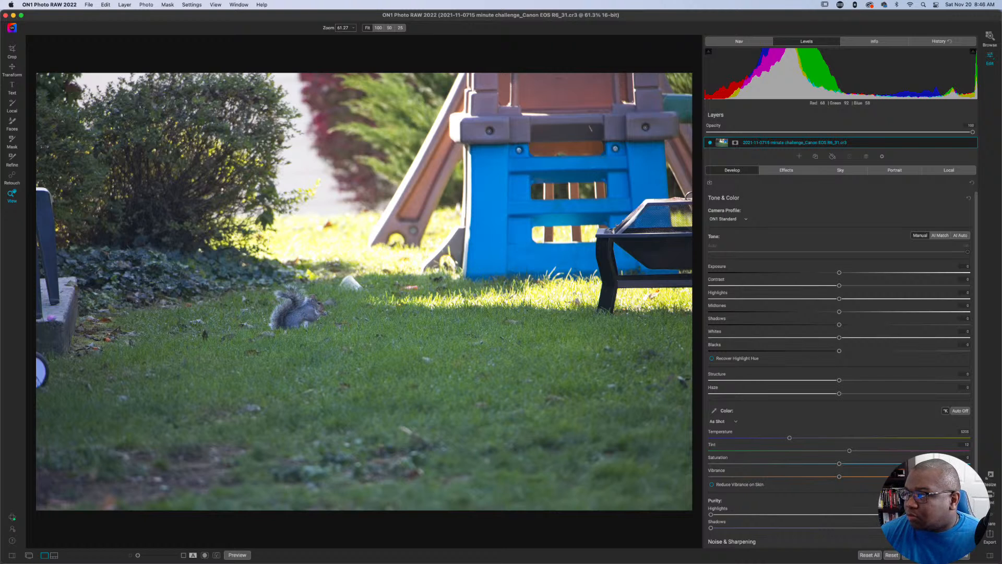
Bring up the Stream Deck window over the squirrel photo, move it off the main screen and return to ON1 Photo RAW.
{"action": "left_click", "coordinate": [839, 5]}
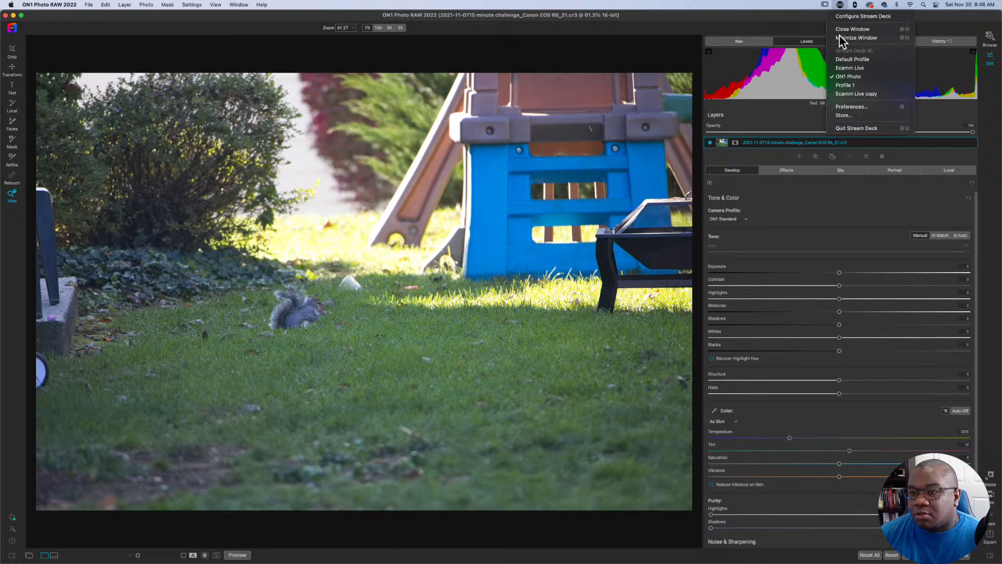
{"action": "left_click", "coordinate": [844, 17]}
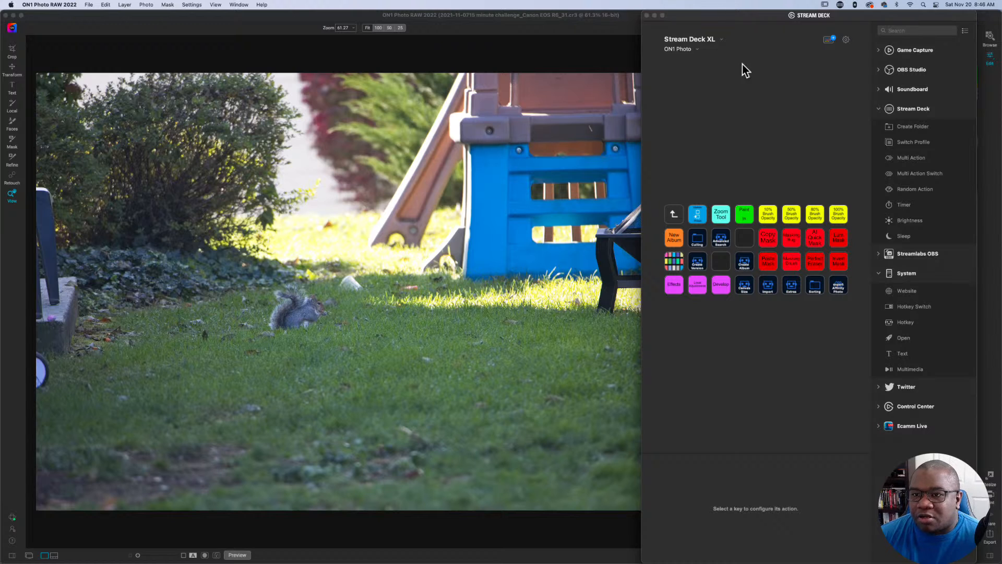
{"action": "left_click_drag", "start_coordinate": [732, 19], "coordinate": [1001, 41]}
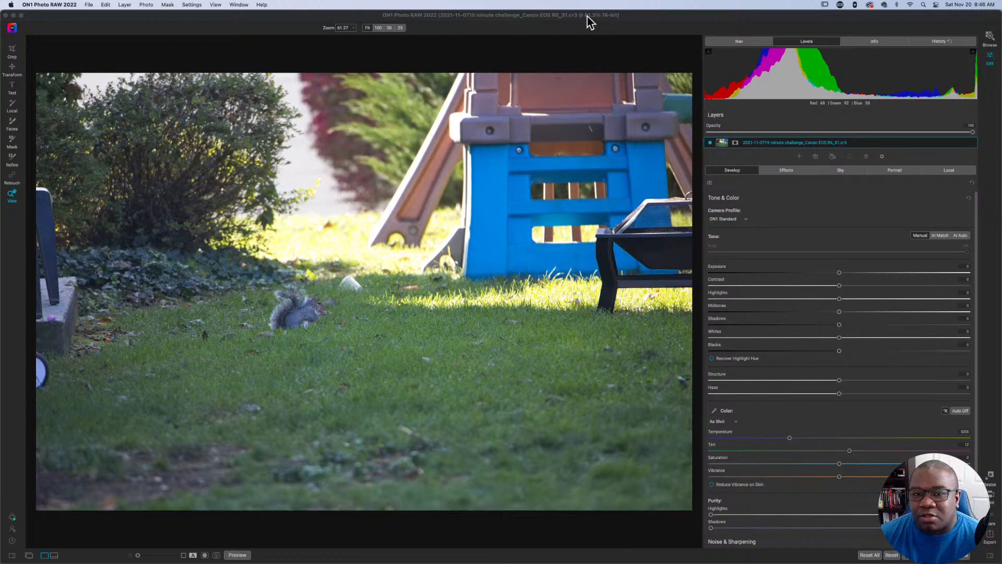
{"action": "left_click", "coordinate": [634, 26]}
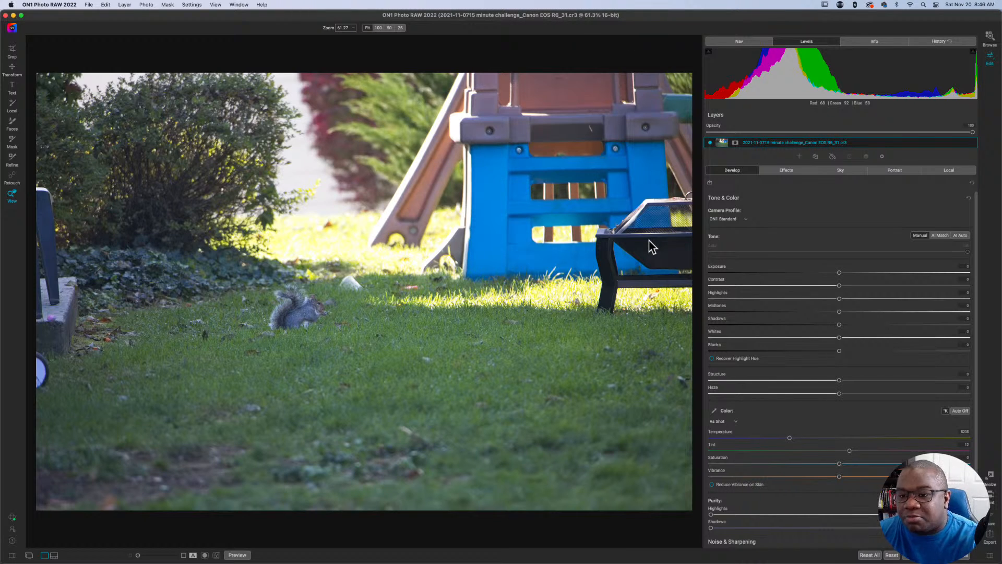
Switch the editing controls from Develop to Effects, to Local with the adjustment brush, and back to Develop.
{"action": "key", "text": "super+3"}
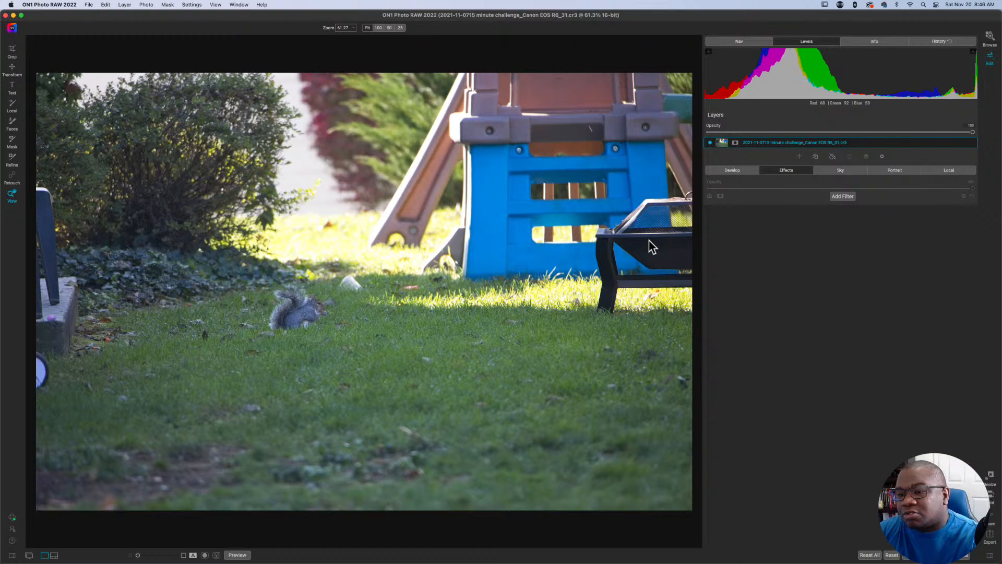
{"action": "key", "text": "k"}
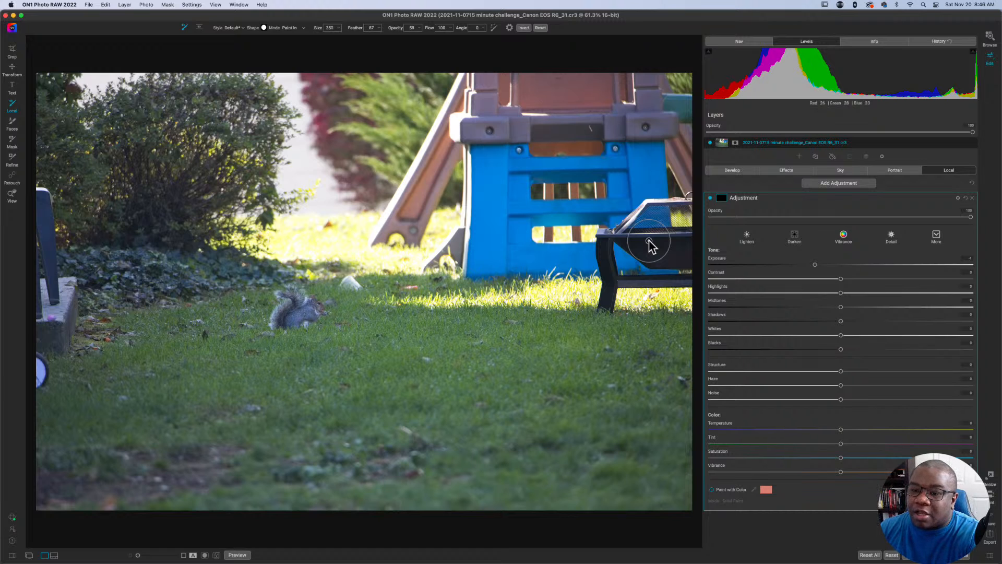
{"action": "key", "text": "z"}
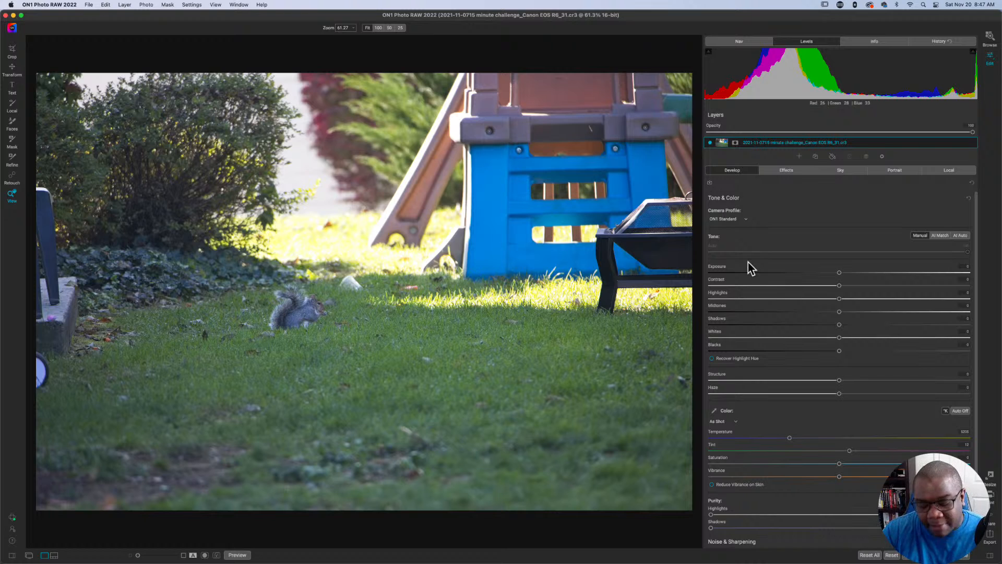
Activate the Blacks, Whites and Shadows sliders in turn with their custom shortcuts.
{"action": "key", "text": "shift+b"}
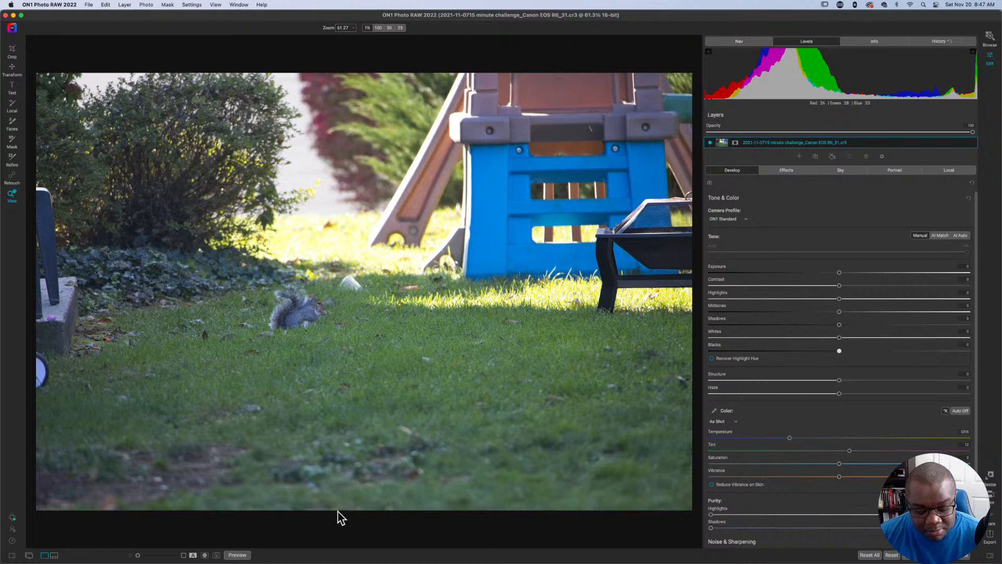
{"action": "key", "text": "shift+b"}
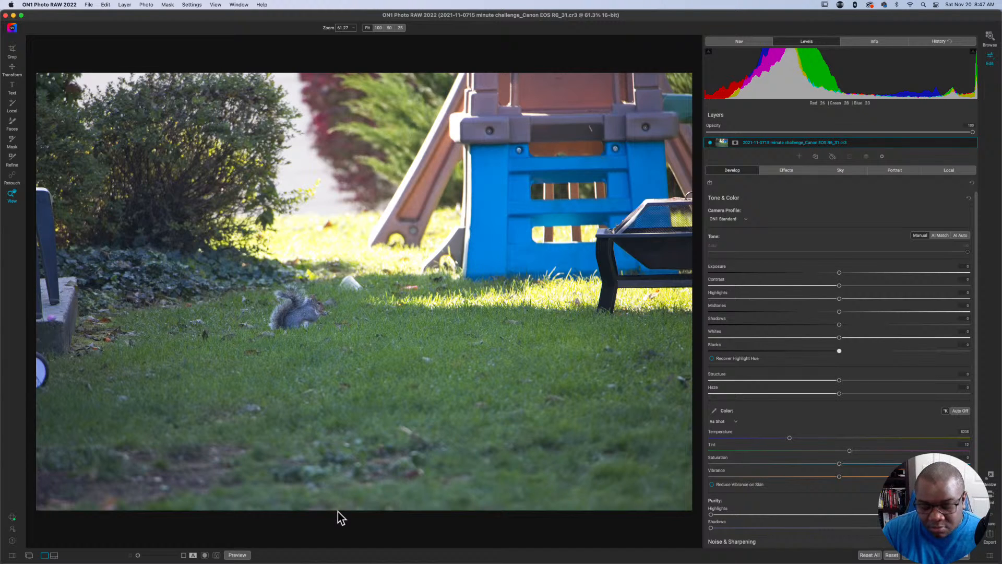
{"action": "key", "text": "shift+w"}
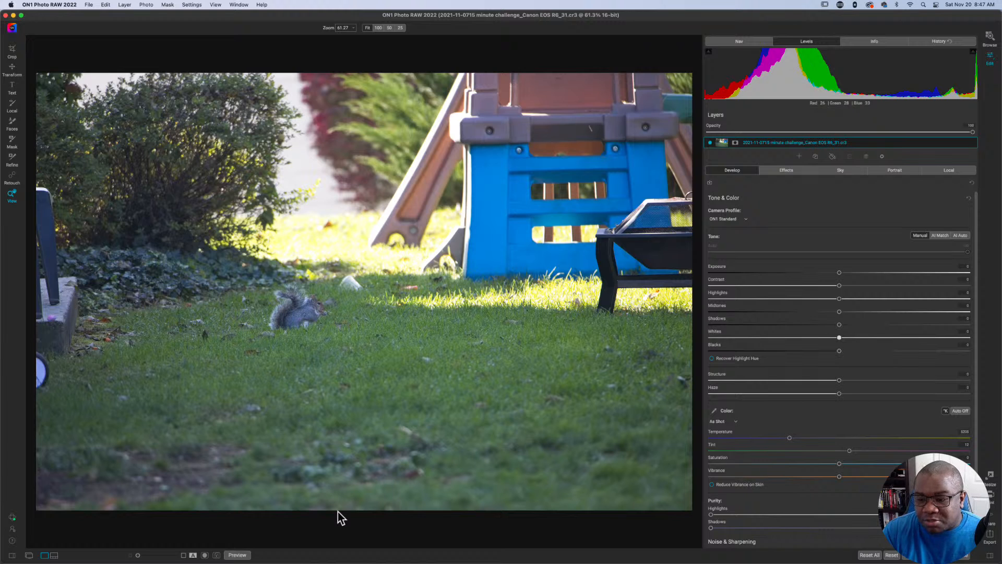
{"action": "key", "text": "shift+s"}
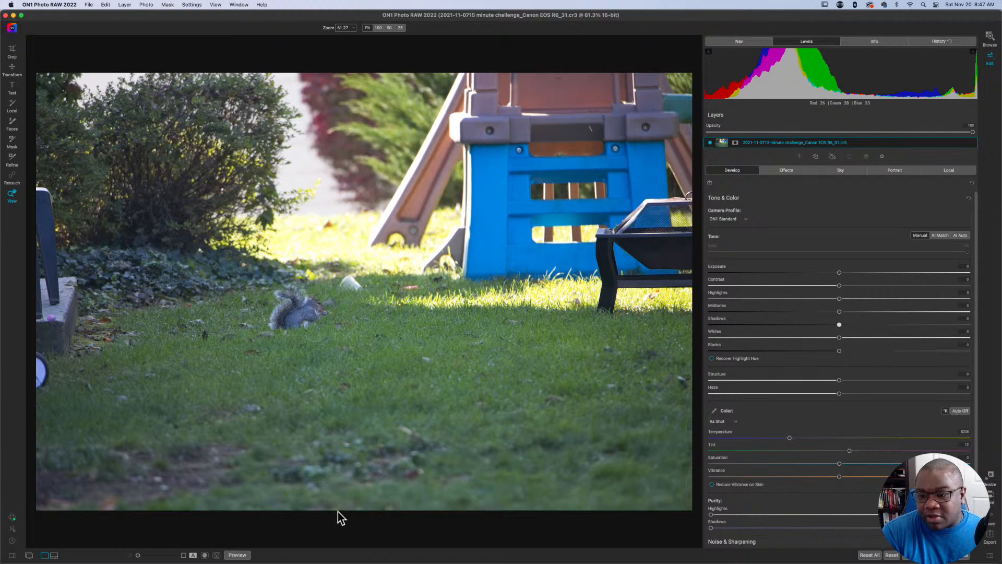
Activate the Exposure slider and step through the tone sliders one by one until Blacks is active.
{"action": "key", "text": "e"}
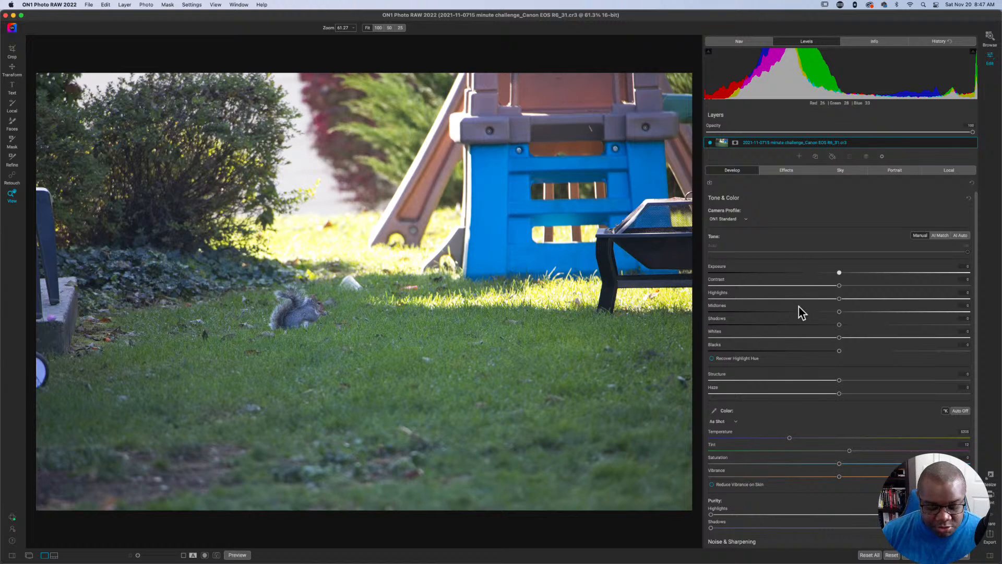
{"action": "key", "text": "Down"}
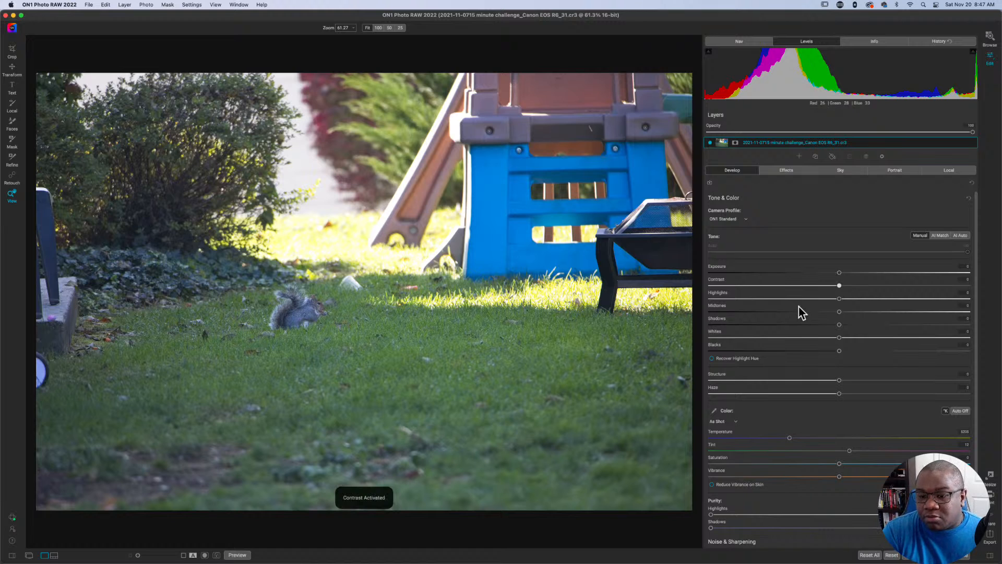
{"action": "key", "text": "Down"}
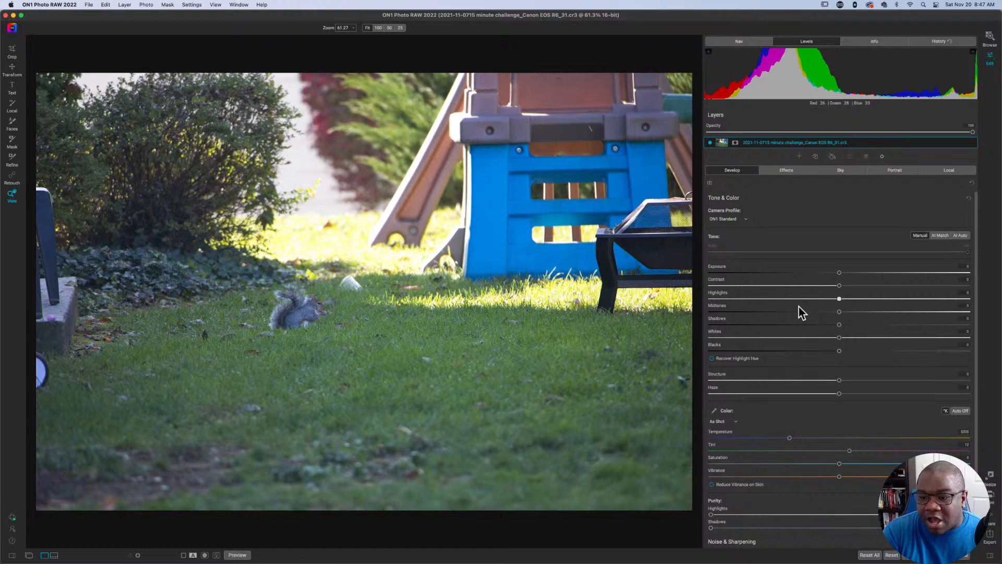
{"action": "key", "text": "Down"}
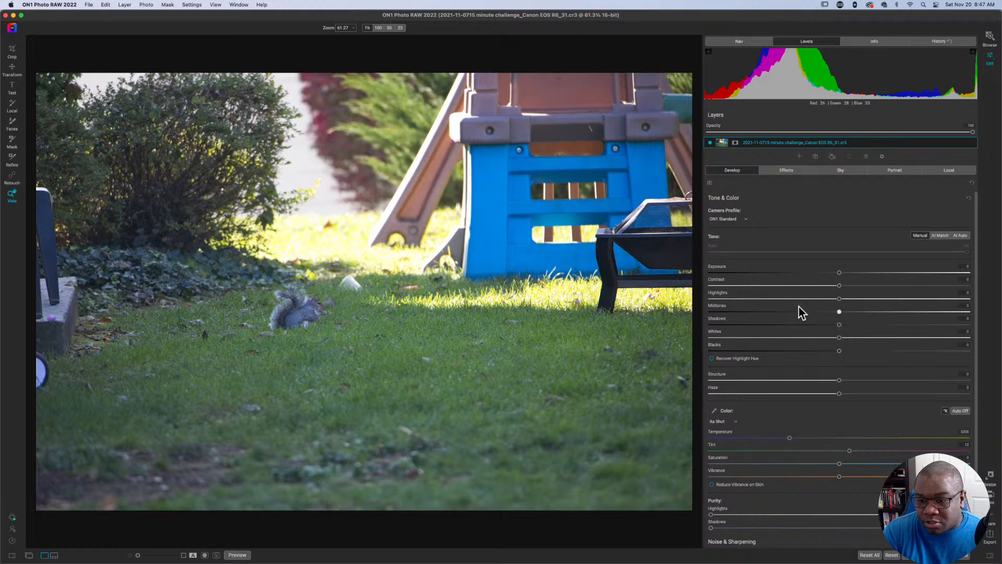
{"action": "key", "text": "Down"}
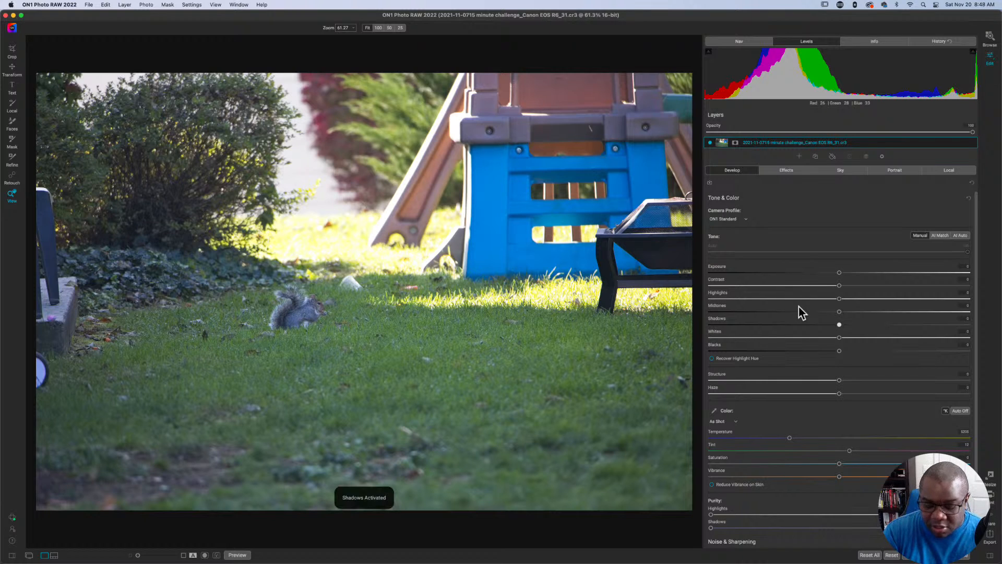
{"action": "key", "text": "Down"}
{"action": "key", "text": "Down"}
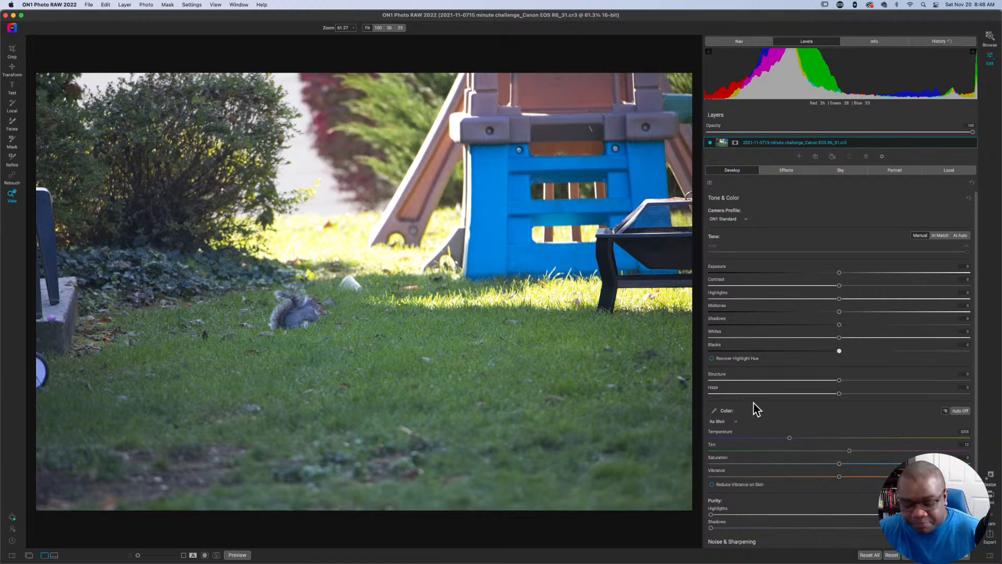
Raise Blacks to 10 in small increments, and bring it back down to -1.
{"action": "key", "text": "Right"}
{"action": "key", "text": "Right"}
{"action": "key", "text": "Right"}
{"action": "key", "text": "Right"}
{"action": "key", "text": "Right"}
{"action": "key", "text": "Right"}
{"action": "key", "text": "Right"}
{"action": "key", "text": "Right"}
{"action": "key", "text": "Right"}
{"action": "key", "text": "Right"}
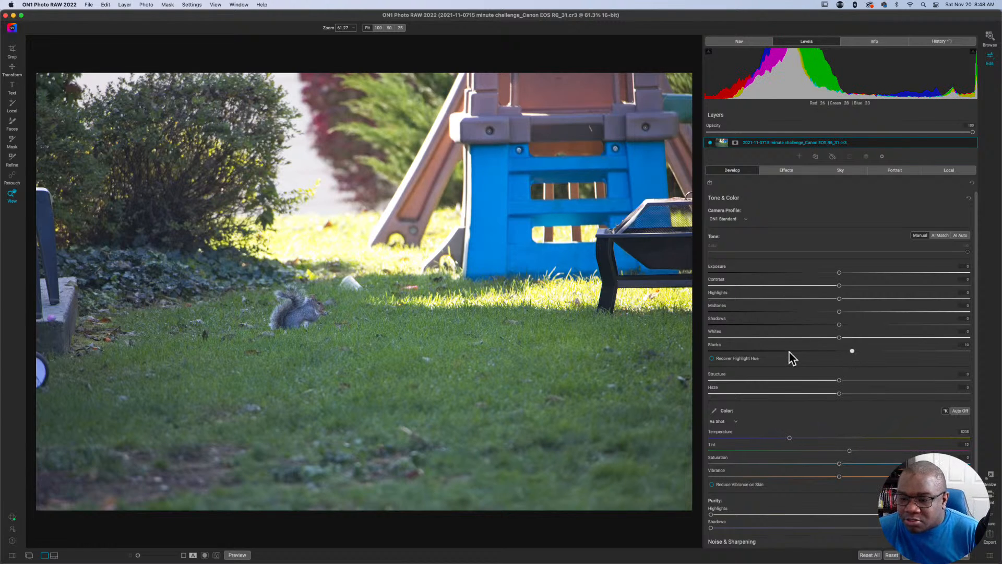
{"action": "key", "text": "Left"}
{"action": "key", "text": "Left"}
{"action": "key", "text": "Left"}
{"action": "key", "text": "Left"}
{"action": "key", "text": "Left"}
{"action": "key", "text": "Left"}
{"action": "key", "text": "Left"}
{"action": "key", "text": "Left"}
{"action": "key", "text": "Left"}
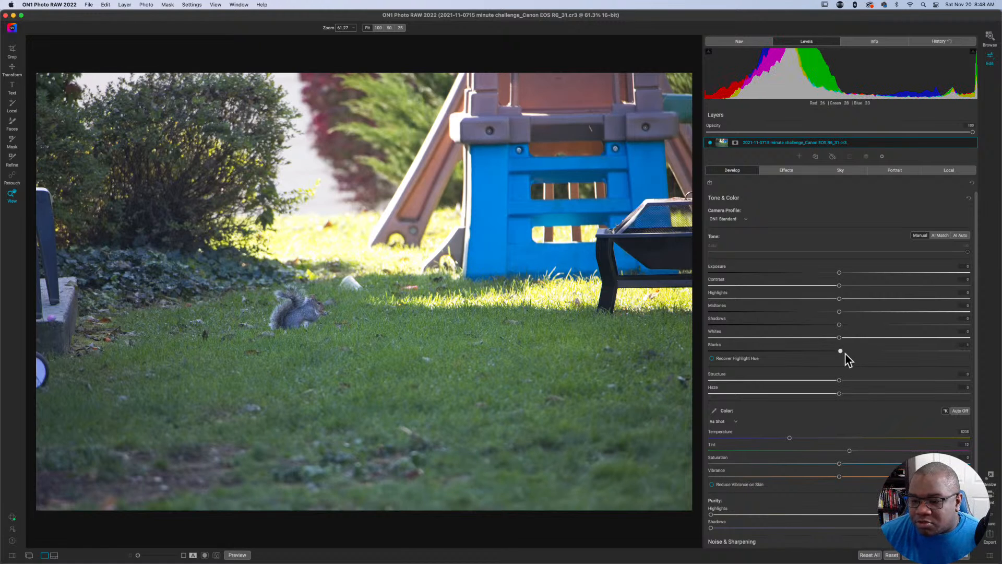
{"action": "key", "text": "Left"}
{"action": "key", "text": "Left"}
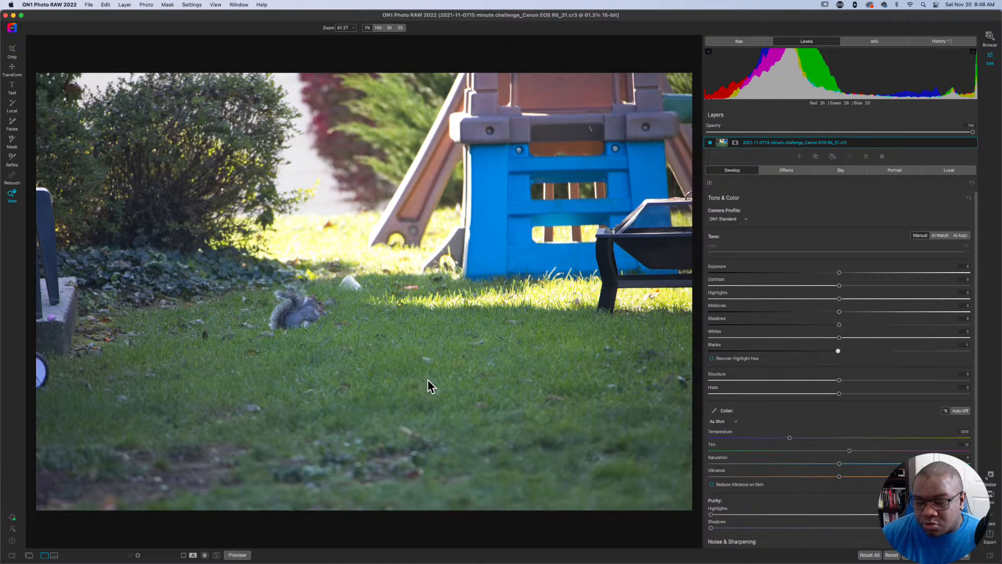
Raise Blacks in small increments to about 9, and in larger increments to about 76.
{"action": "key", "text": "Right"}
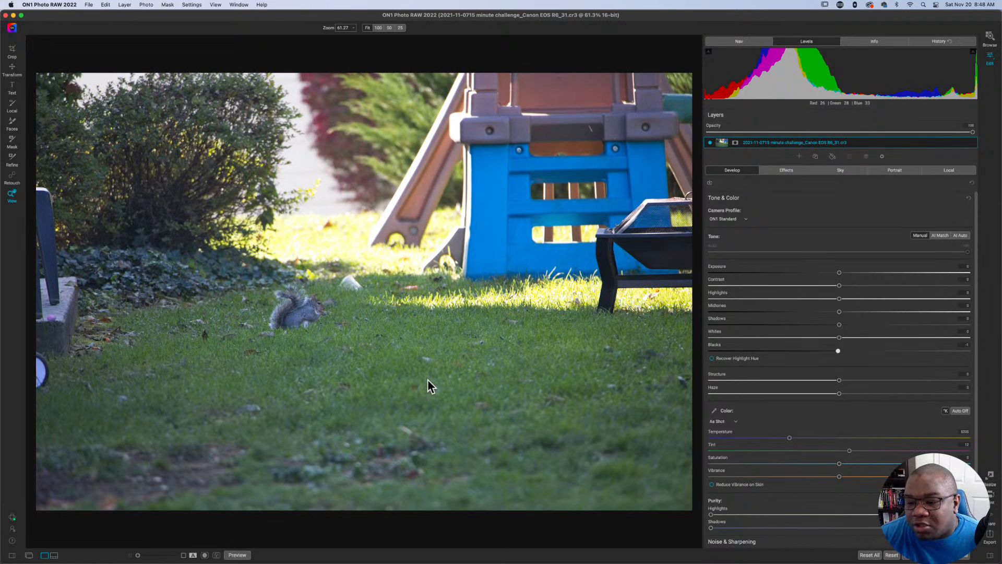
{"action": "key", "text": "Right"}
{"action": "key", "text": "Right"}
{"action": "key", "text": "Right"}
{"action": "key", "text": "Right"}
{"action": "key", "text": "Right"}
{"action": "key", "text": "Right"}
{"action": "key", "text": "Right"}
{"action": "key", "text": "Right"}
{"action": "key", "text": "Right"}
{"action": "key", "text": "Right"}
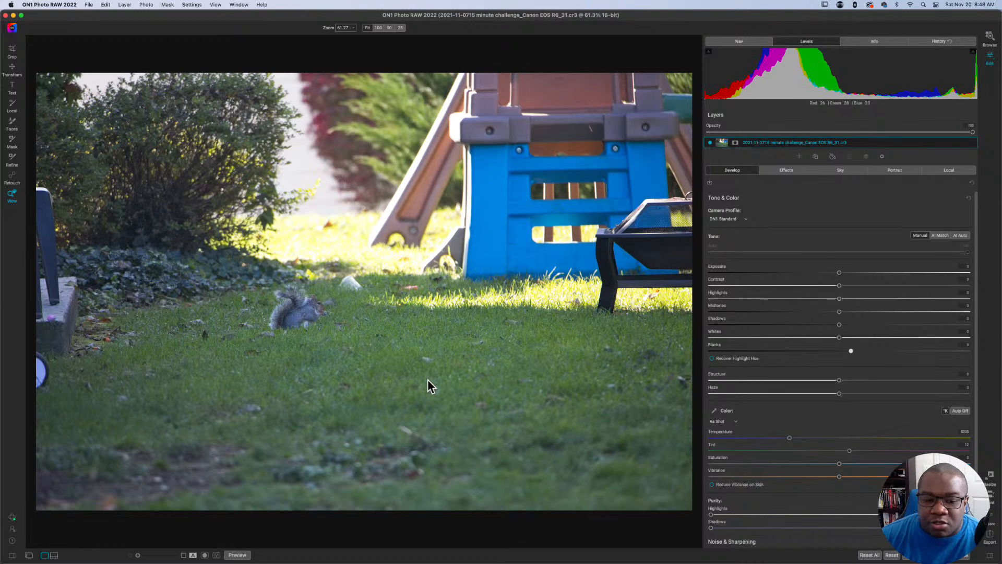
{"action": "key", "text": "shift+Right"}
{"action": "key", "text": "shift+Right"}
{"action": "key", "text": "shift+Right"}
{"action": "key", "text": "shift+Right"}
{"action": "key", "text": "shift+Right"}
{"action": "key", "text": "shift+Right"}
{"action": "key", "text": "shift+Right"}
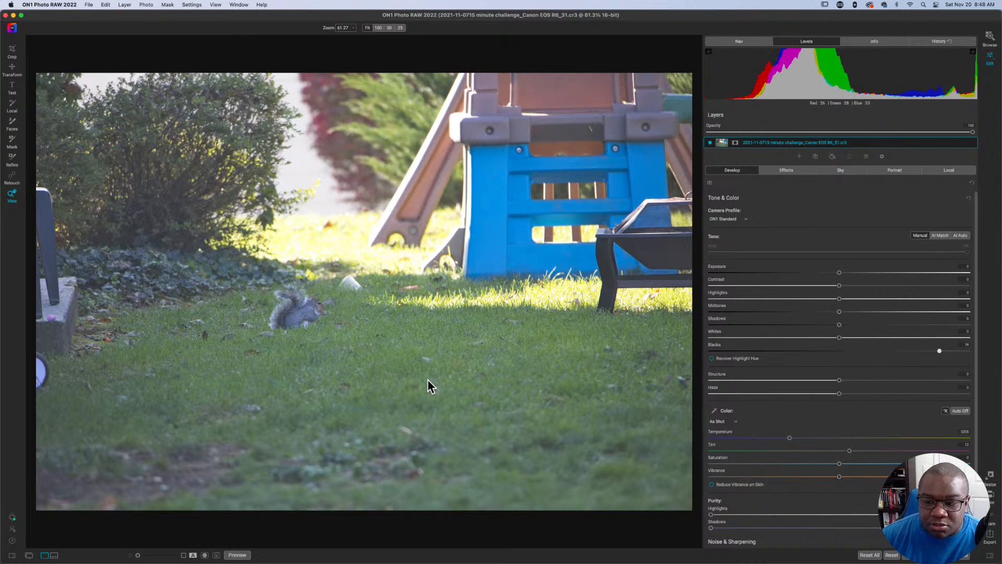
Lower Blacks in large increments to about -70.
{"action": "key", "text": "Left"}
{"action": "key", "text": "Left"}
{"action": "key", "text": "Left"}
{"action": "key", "text": "Left"}
{"action": "key", "text": "shift+Left"}
{"action": "key", "text": "shift+Left"}
{"action": "key", "text": "shift+Left"}
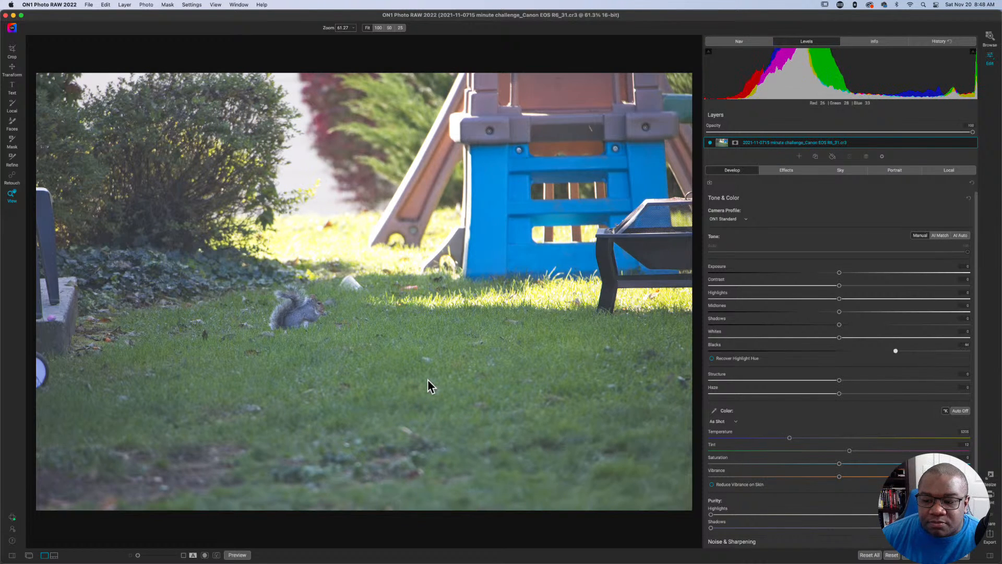
{"action": "key", "text": "shift+Left"}
{"action": "key", "text": "shift+Left"}
{"action": "key", "text": "shift+Left"}
{"action": "key", "text": "shift+Left"}
{"action": "key", "text": "shift+Left"}
{"action": "key", "text": "shift+Left"}
{"action": "key", "text": "shift+Left"}
{"action": "key", "text": "shift+Left"}
{"action": "key", "text": "shift+Left"}
{"action": "key", "text": "shift+Left"}
{"action": "key", "text": "shift+Left"}
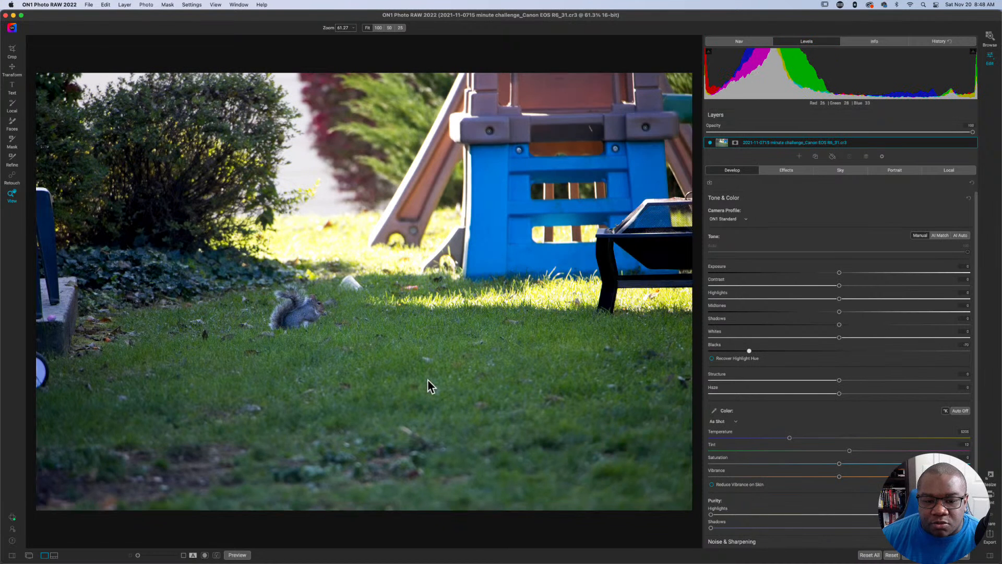
Raise Blacks gradually in small increments to about -37.
{"action": "key", "text": "Right"}
{"action": "key", "text": "Right"}
{"action": "key", "text": "Right"}
{"action": "key", "text": "Right"}
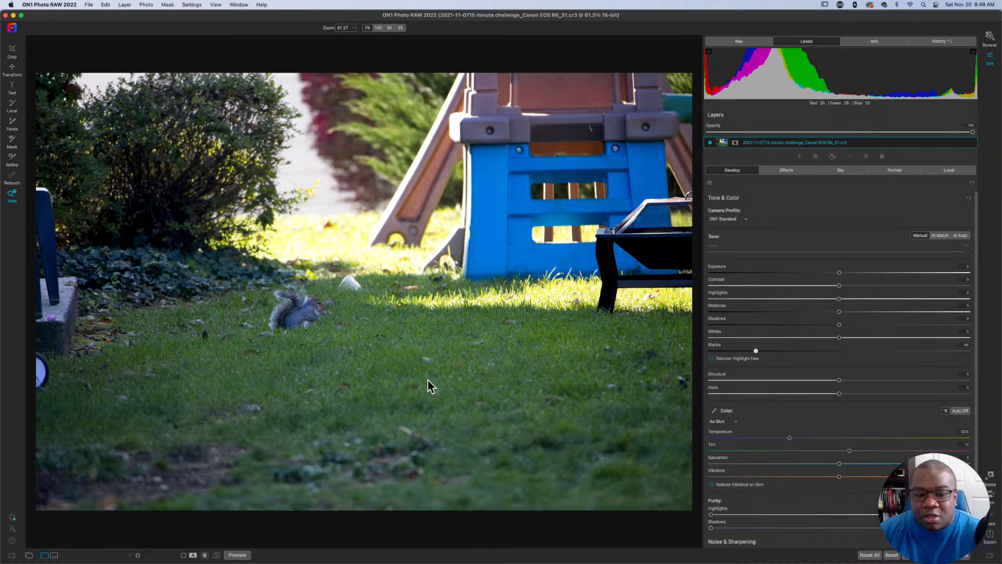
{"action": "key", "text": "Right"}
{"action": "key", "text": "Right"}
{"action": "key", "text": "Right"}
{"action": "key", "text": "Right"}
{"action": "key", "text": "Right"}
{"action": "key", "text": "Right"}
{"action": "key", "text": "Right"}
{"action": "key", "text": "Right"}
{"action": "key", "text": "Right"}
{"action": "key", "text": "Right"}
{"action": "key", "text": "Right"}
{"action": "key", "text": "Right"}
{"action": "key", "text": "Right"}
{"action": "key", "text": "Right"}
{"action": "key", "text": "Right"}
{"action": "key", "text": "Right"}
{"action": "key", "text": "Right"}
{"action": "key", "text": "Right"}
{"action": "key", "text": "Right"}
{"action": "key", "text": "Right"}
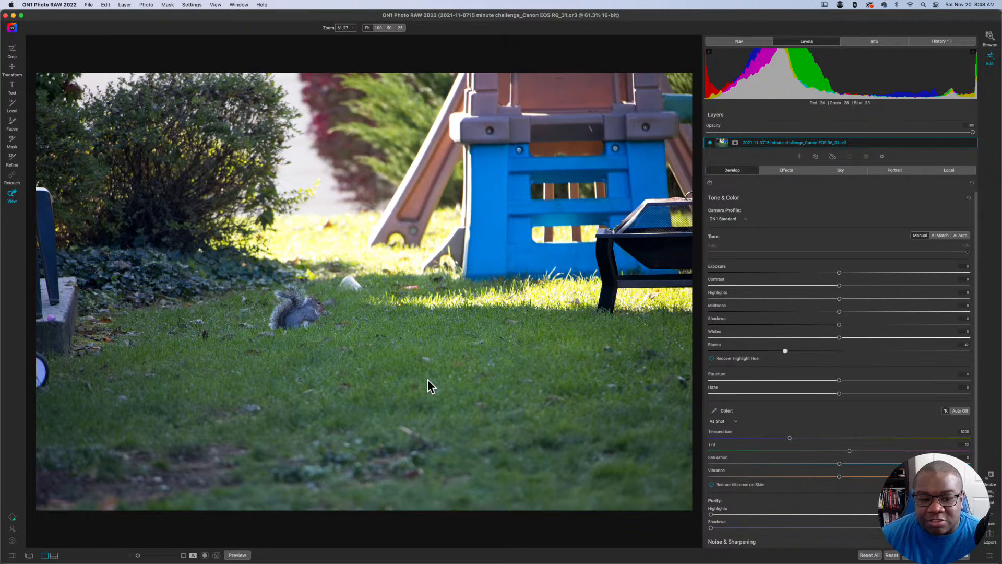
{"action": "key", "text": "Right"}
{"action": "key", "text": "Right"}
{"action": "key", "text": "Right"}
{"action": "key", "text": "Right"}
{"action": "key", "text": "Right"}
Turn on the clipping overlay, raise Blacks to -10 and turn the overlay off.
{"action": "key", "text": "j"}
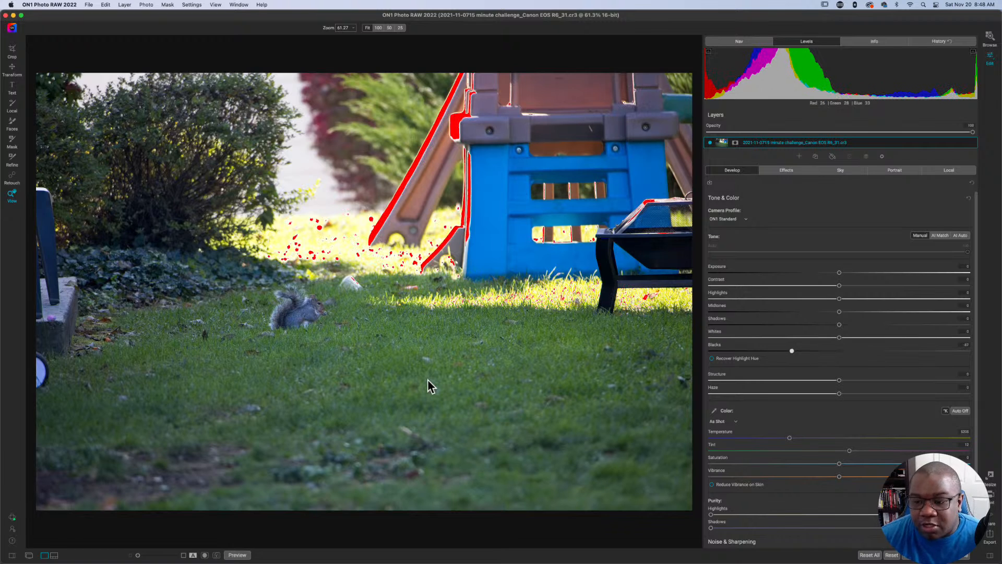
{"action": "key", "text": "Right"}
{"action": "key", "text": "Right"}
{"action": "key", "text": "Right"}
{"action": "key", "text": "Right"}
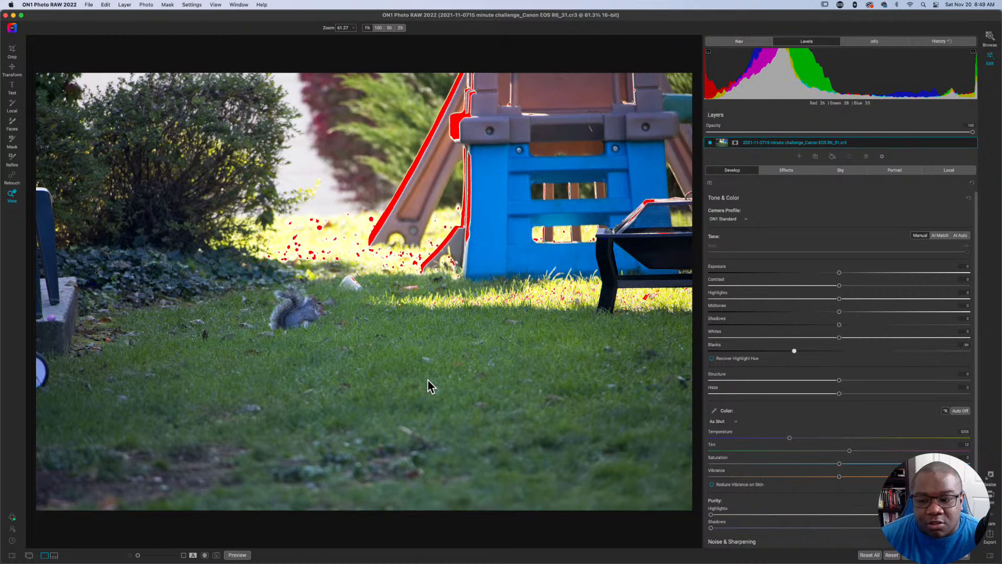
{"action": "key", "text": "Right"}
{"action": "key", "text": "Right"}
{"action": "key", "text": "Right"}
{"action": "key", "text": "Right"}
{"action": "key", "text": "Right"}
{"action": "key", "text": "Right"}
{"action": "key", "text": "Right"}
{"action": "key", "text": "Right"}
{"action": "key", "text": "Right"}
{"action": "key", "text": "Right"}
{"action": "key", "text": "Right"}
{"action": "key", "text": "Right"}
{"action": "key", "text": "Right"}
{"action": "key", "text": "Right"}
{"action": "key", "text": "Right"}
{"action": "key", "text": "Right"}
{"action": "key", "text": "Right"}
{"action": "key", "text": "Right"}
{"action": "key", "text": "Right"}
{"action": "key", "text": "Right"}
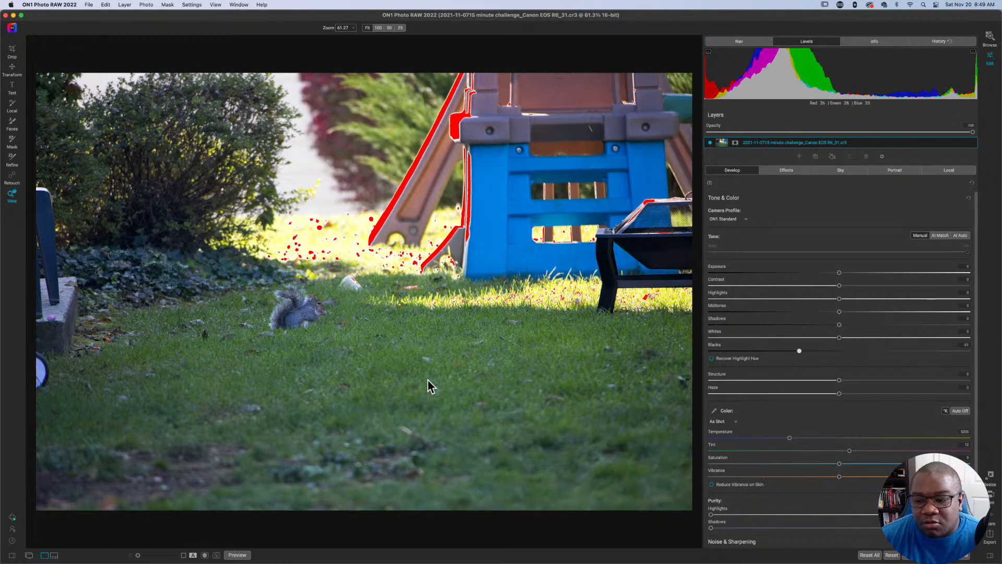
{"action": "key", "text": "j"}
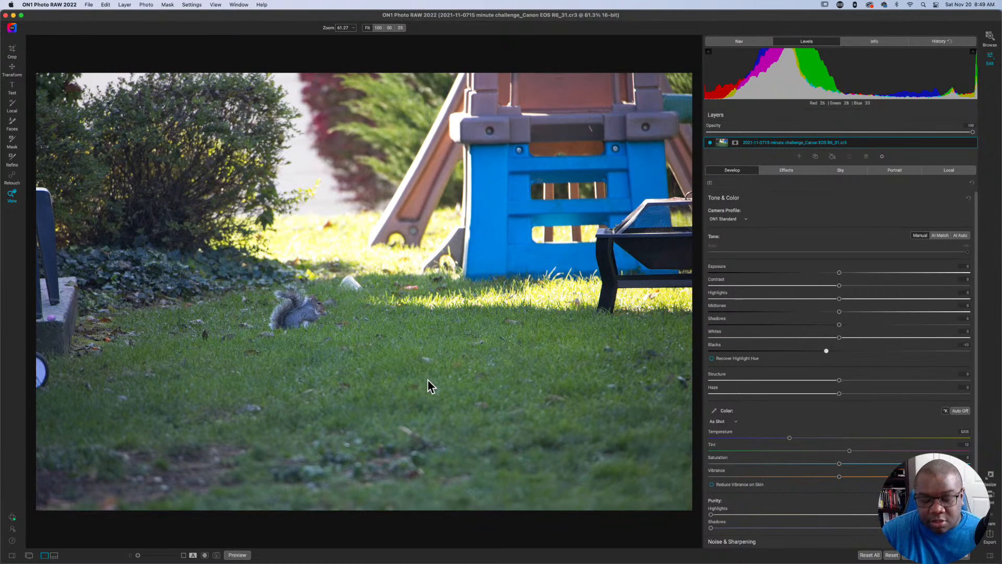
Activate Whites and set it to about -7 while checking the clipping overlay, and hide the overlay.
{"action": "key", "text": "w"}
{"action": "key", "text": "j"}
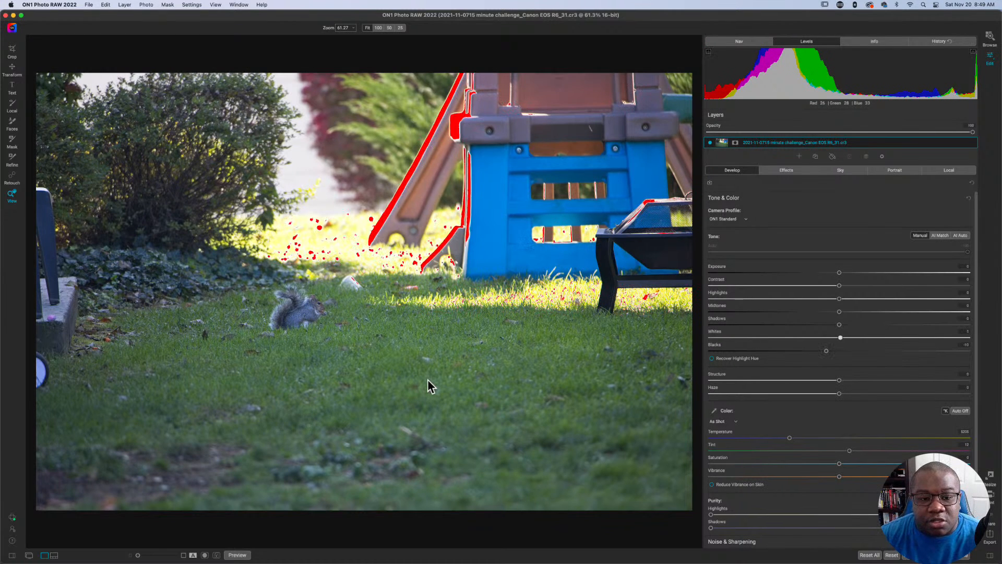
{"action": "key", "text": "Right"}
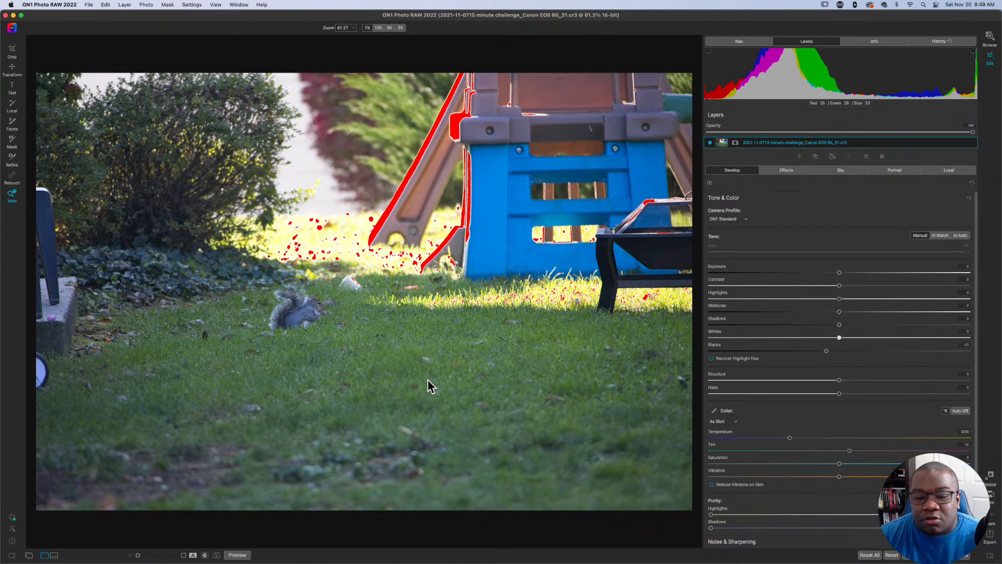
{"action": "key", "text": "Left"}
{"action": "key", "text": "Left"}
{"action": "key", "text": "Left"}
{"action": "key", "text": "Left"}
{"action": "key", "text": "Left"}
{"action": "key", "text": "Left"}
{"action": "key", "text": "Left"}
{"action": "key", "text": "Left"}
{"action": "key", "text": "Left"}
{"action": "key", "text": "Left"}
{"action": "key", "text": "Left"}
{"action": "key", "text": "Left"}
{"action": "key", "text": "Left"}
{"action": "key", "text": "Left"}
{"action": "key", "text": "Left"}
{"action": "key", "text": "Left"}
{"action": "key", "text": "Left"}
{"action": "key", "text": "Left"}
{"action": "key", "text": "Left"}
{"action": "key", "text": "Left"}
{"action": "key", "text": "Left"}
{"action": "key", "text": "Left"}
{"action": "key", "text": "Left"}
{"action": "key", "text": "Left"}
{"action": "key", "text": "Left"}
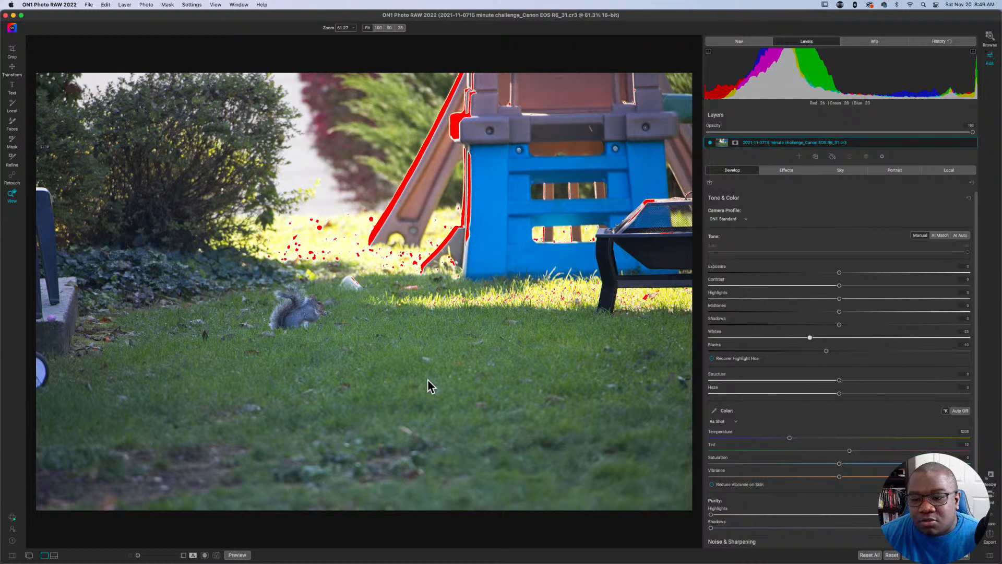
{"action": "key", "text": "Right"}
{"action": "key", "text": "Right"}
{"action": "key", "text": "Right"}
{"action": "key", "text": "Right"}
{"action": "key", "text": "Right"}
{"action": "key", "text": "Right"}
{"action": "key", "text": "Right"}
{"action": "key", "text": "Right"}
{"action": "key", "text": "Right"}
{"action": "key", "text": "Right"}
{"action": "key", "text": "Right"}
{"action": "key", "text": "Right"}
{"action": "key", "text": "Right"}
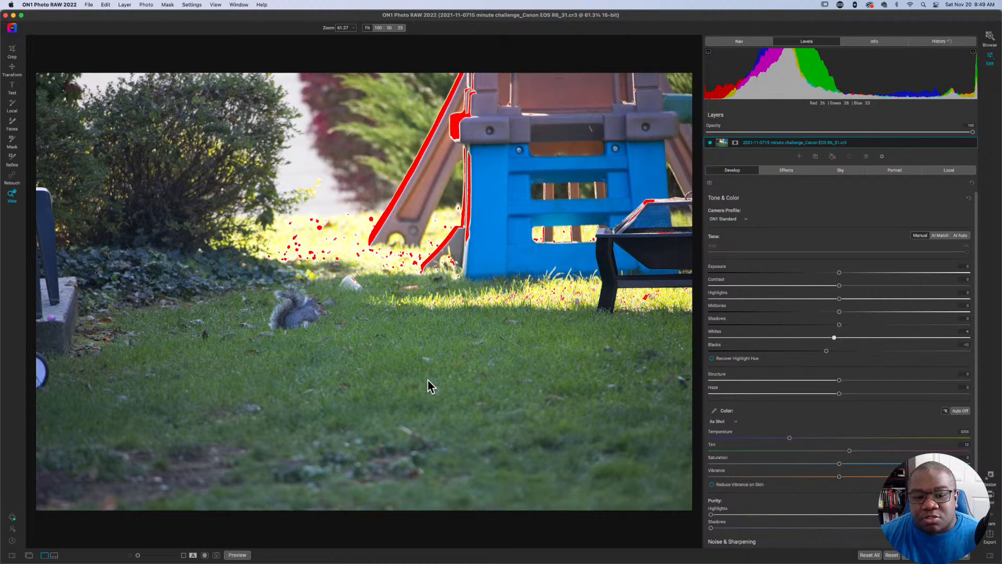
{"action": "key", "text": "Left"}
{"action": "key", "text": "Left"}
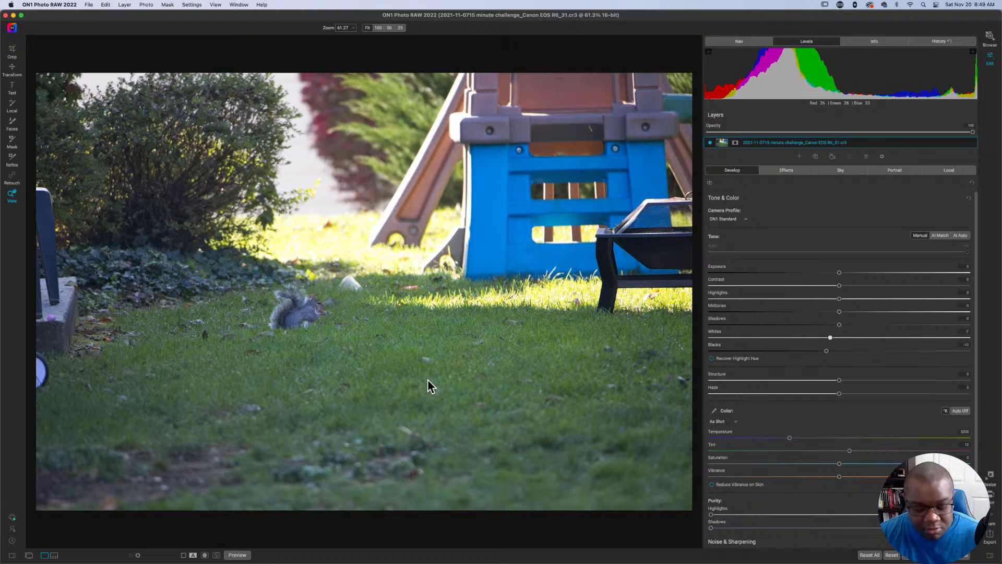
Activate Highlights and lower it to about -93 with the clipping overlay shown, and turn the overlay off.
{"action": "key", "text": "h"}
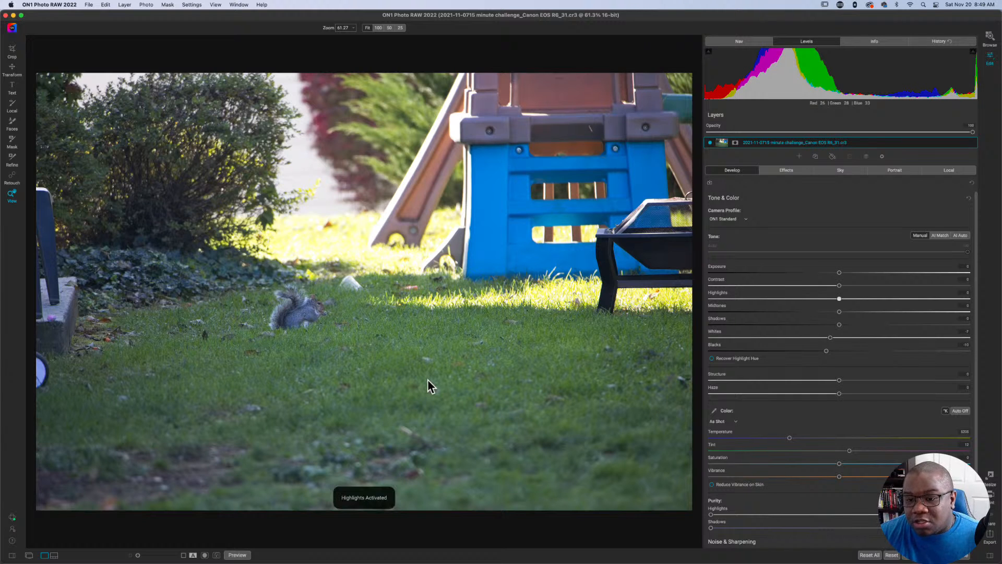
{"action": "key", "text": "j"}
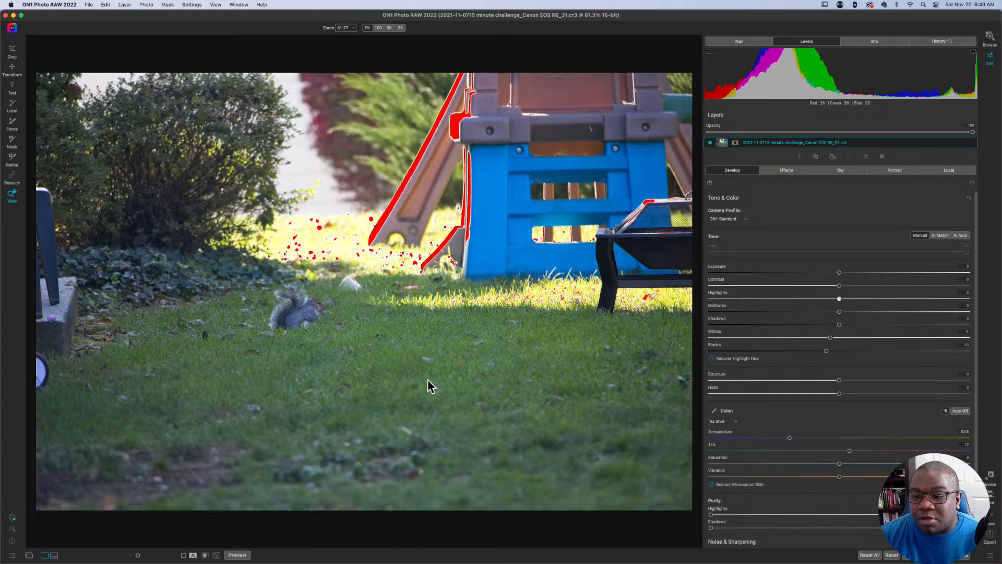
{"action": "key", "text": "Left"}
{"action": "key", "text": "Left"}
{"action": "key", "text": "Left"}
{"action": "key", "text": "Left"}
{"action": "key", "text": "Left"}
{"action": "key", "text": "Left"}
{"action": "key", "text": "Left"}
{"action": "key", "text": "Left"}
{"action": "key", "text": "Left"}
{"action": "key", "text": "Left"}
{"action": "key", "text": "Left"}
{"action": "key", "text": "Left"}
{"action": "key", "text": "Left"}
{"action": "key", "text": "Left"}
{"action": "key", "text": "Left"}
{"action": "key", "text": "Left"}
{"action": "key", "text": "Left"}
{"action": "key", "text": "Left"}
{"action": "key", "text": "Left"}
{"action": "key", "text": "Left"}
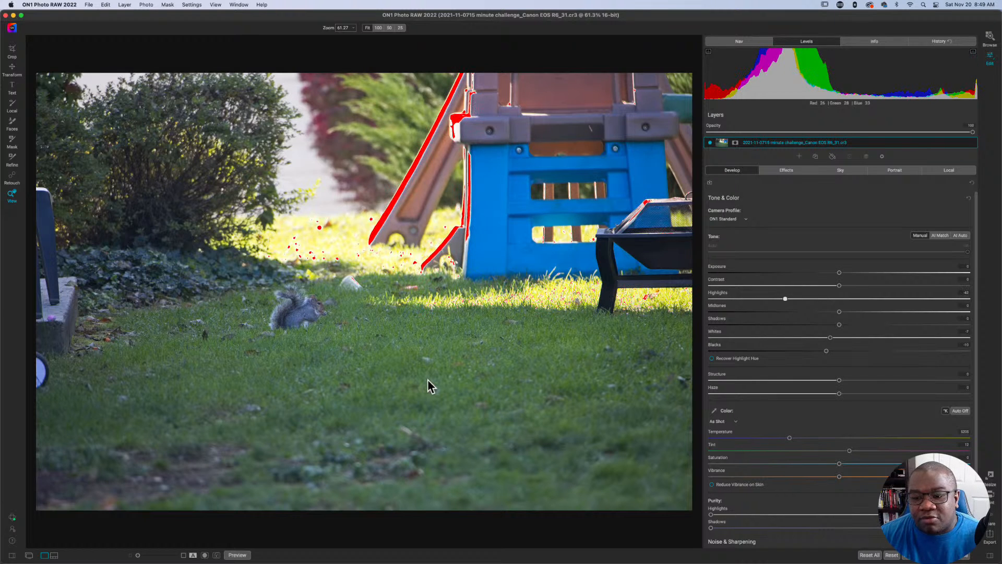
{"action": "key", "text": "Left"}
{"action": "key", "text": "Left"}
{"action": "key", "text": "Left"}
{"action": "key", "text": "Left"}
{"action": "key", "text": "Left"}
{"action": "key", "text": "Left"}
{"action": "key", "text": "Left"}
{"action": "key", "text": "Left"}
{"action": "key", "text": "Left"}
{"action": "key", "text": "Left"}
{"action": "key", "text": "Left"}
{"action": "key", "text": "Left"}
{"action": "key", "text": "Left"}
{"action": "key", "text": "Left"}
{"action": "key", "text": "Left"}
{"action": "key", "text": "Left"}
{"action": "key", "text": "Left"}
{"action": "key", "text": "Left"}
{"action": "key", "text": "Left"}
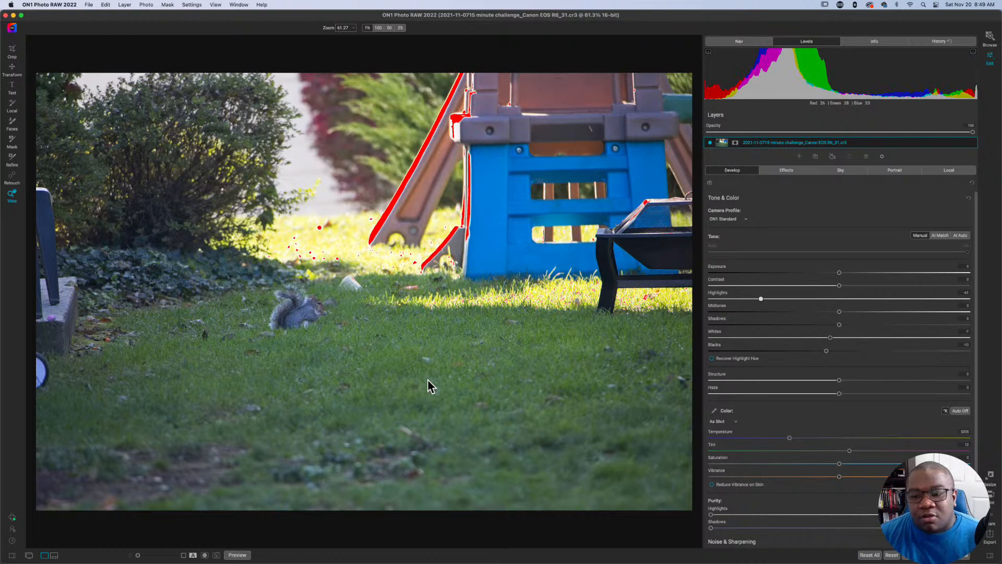
{"action": "key", "text": "Left"}
{"action": "key", "text": "Left"}
{"action": "key", "text": "Left"}
{"action": "key", "text": "Left"}
{"action": "key", "text": "Left"}
{"action": "key", "text": "Left"}
{"action": "key", "text": "Left"}
{"action": "key", "text": "Left"}
{"action": "key", "text": "Left"}
{"action": "key", "text": "Left"}
{"action": "key", "text": "Left"}
{"action": "key", "text": "Left"}
{"action": "key", "text": "Left"}
{"action": "key", "text": "Left"}
{"action": "key", "text": "Left"}
{"action": "key", "text": "Left"}
{"action": "key", "text": "Left"}
{"action": "key", "text": "Left"}
{"action": "key", "text": "Left"}
{"action": "key", "text": "Left"}
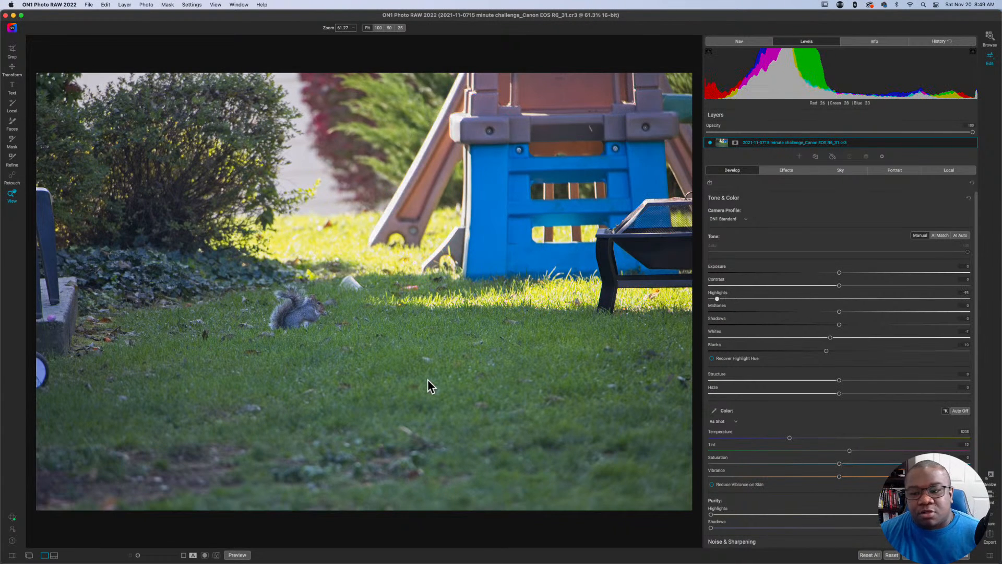
{"action": "key", "text": "j"}
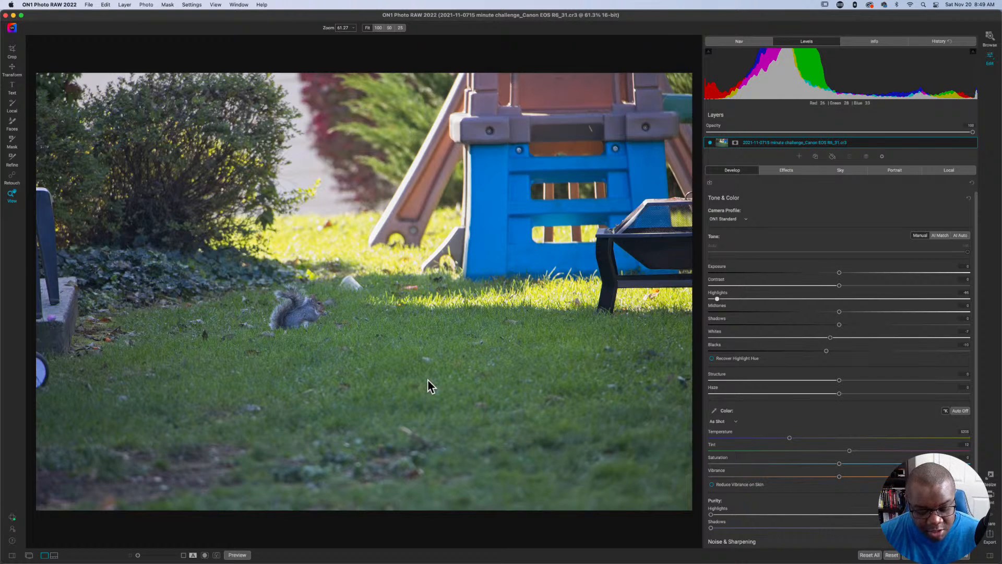
Activate Contrast and raise it to about 28.
{"action": "key", "text": "shift+c"}
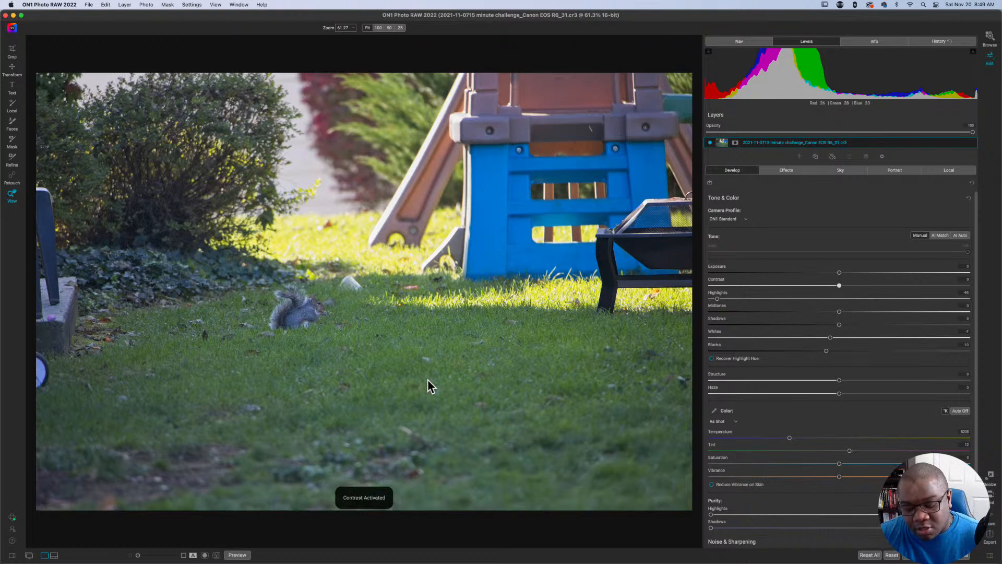
{"action": "key", "text": "Right"}
{"action": "key", "text": "Right"}
{"action": "key", "text": "Right"}
{"action": "key", "text": "Right"}
{"action": "key", "text": "Right"}
{"action": "key", "text": "Right"}
{"action": "key", "text": "Right"}
{"action": "key", "text": "Right"}
{"action": "key", "text": "Right"}
{"action": "key", "text": "Right"}
{"action": "key", "text": "Right"}
{"action": "key", "text": "Right"}
{"action": "key", "text": "Right"}
{"action": "key", "text": "Right"}
{"action": "key", "text": "Right"}
{"action": "key", "text": "Right"}
{"action": "key", "text": "Right"}
{"action": "key", "text": "Right"}
{"action": "key", "text": "Right"}
{"action": "key", "text": "Right"}
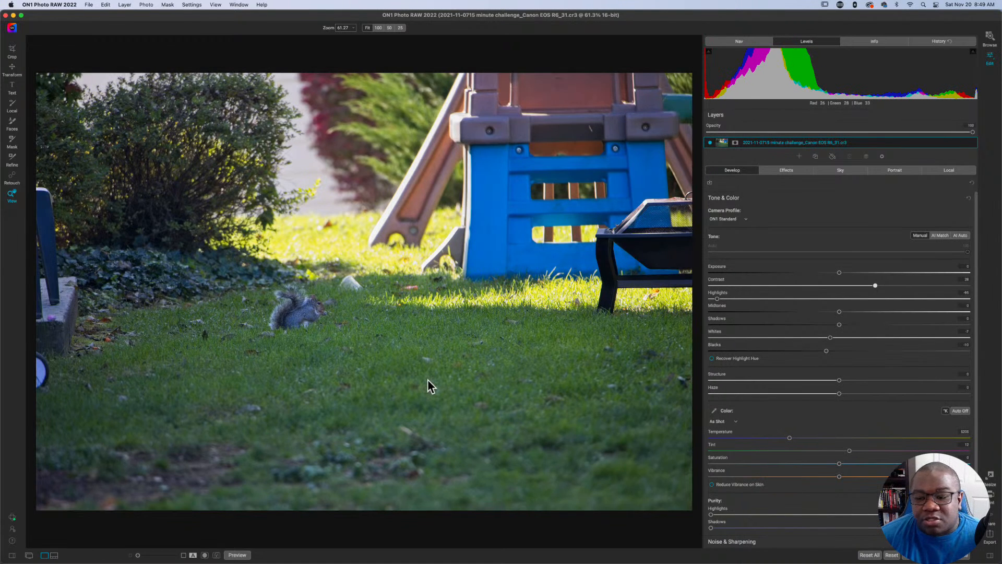
Activate Exposure and raise it gradually in small increments.
{"action": "key", "text": "Up"}
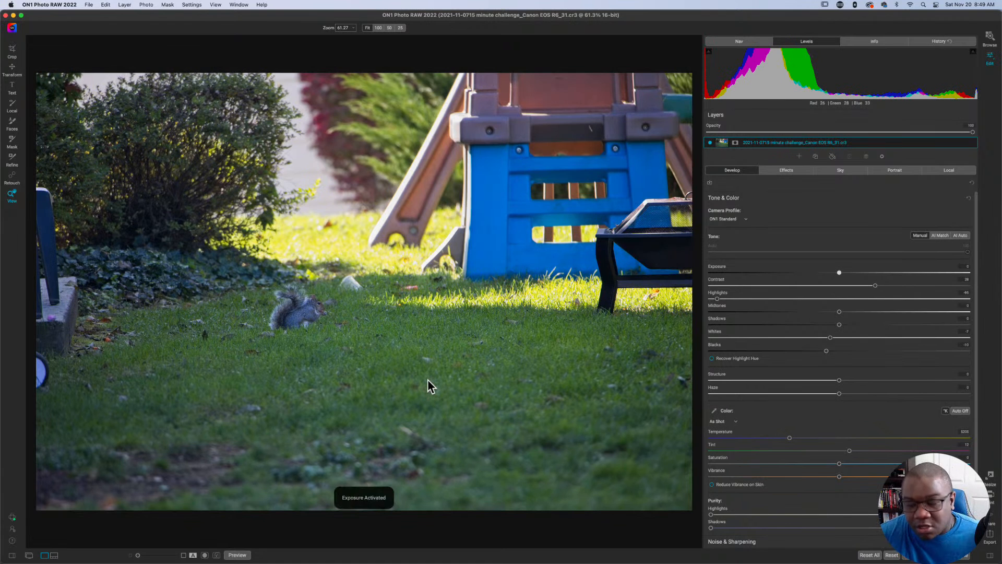
{"action": "key", "text": "Right"}
{"action": "key", "text": "Right"}
{"action": "key", "text": "Right"}
{"action": "key", "text": "Right"}
{"action": "key", "text": "Right"}
{"action": "key", "text": "Right"}
{"action": "key", "text": "Right"}
{"action": "key", "text": "Right"}
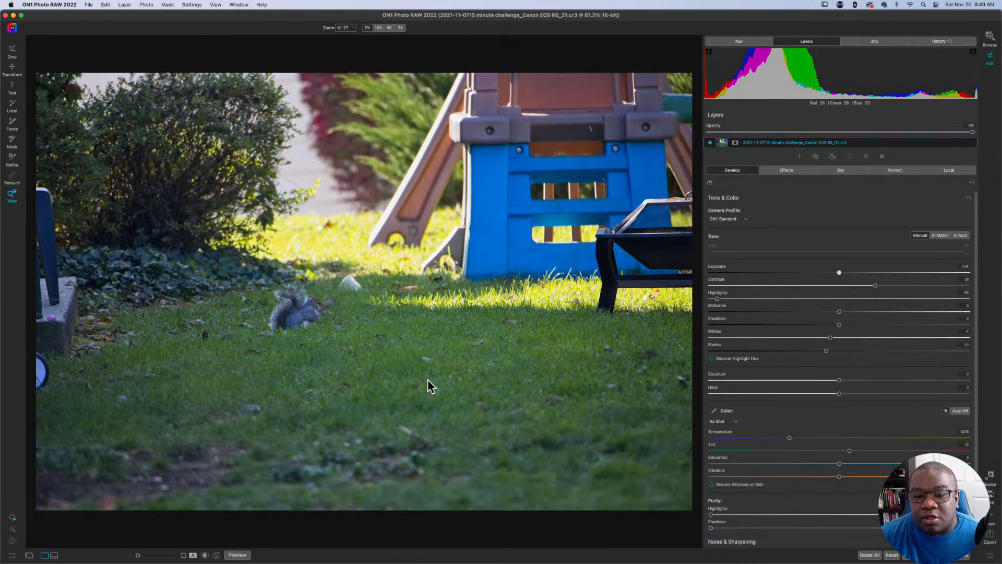
{"action": "key", "text": "Right"}
{"action": "key", "text": "Right"}
{"action": "key", "text": "Right"}
{"action": "key", "text": "Right"}
{"action": "key", "text": "Right"}
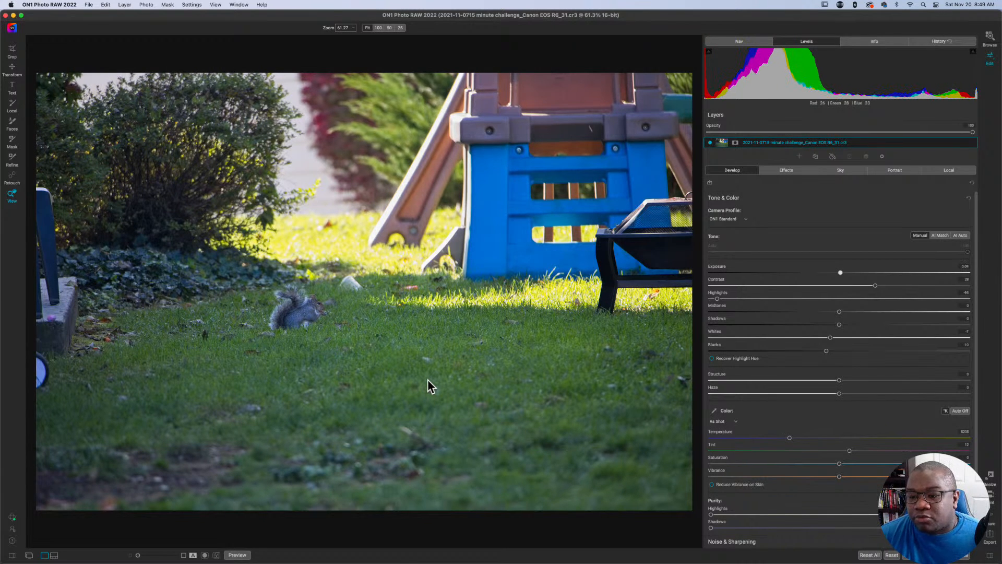
{"action": "key", "text": "Right"}
{"action": "key", "text": "Right"}
{"action": "key", "text": "Right"}
{"action": "key", "text": "Right"}
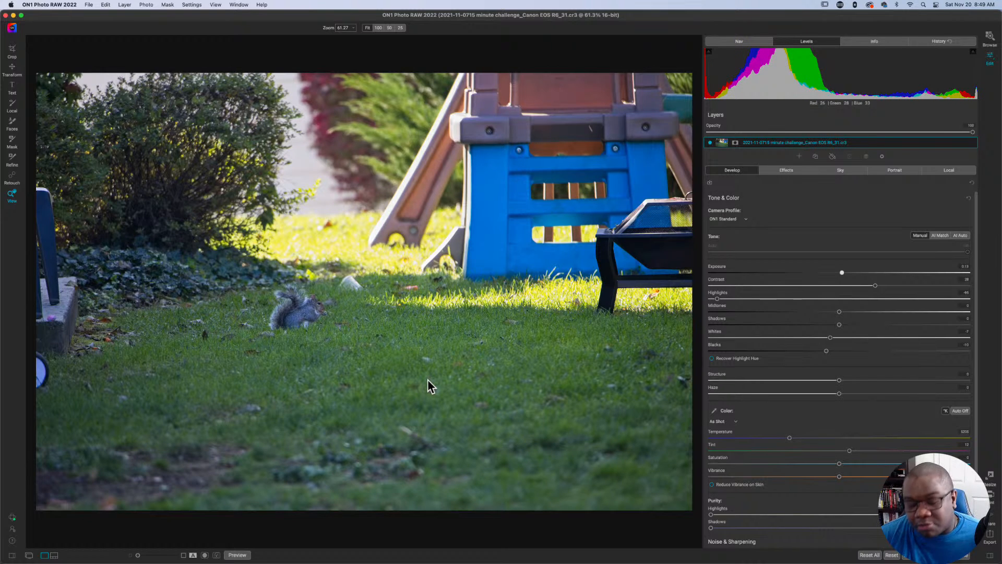
{"action": "key", "text": "Right"}
{"action": "key", "text": "Right"}
{"action": "key", "text": "Right"}
{"action": "key", "text": "Right"}
{"action": "key", "text": "Right"}
{"action": "key", "text": "Right"}
{"action": "key", "text": "Right"}
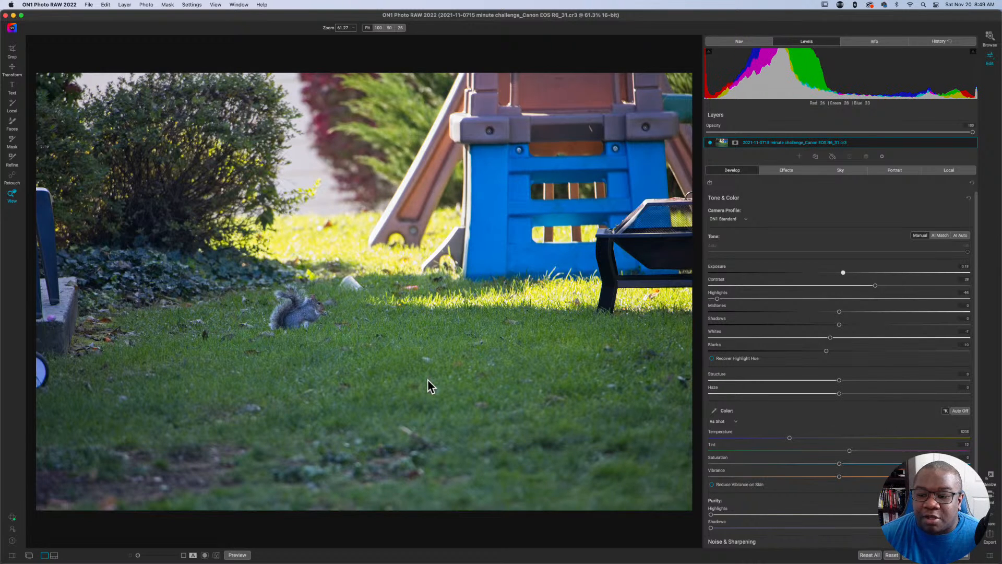
{"action": "key", "text": "Right"}
{"action": "key", "text": "Right"}
{"action": "key", "text": "Right"}
{"action": "key", "text": "Right"}
{"action": "key", "text": "Right"}
{"action": "key", "text": "Right"}
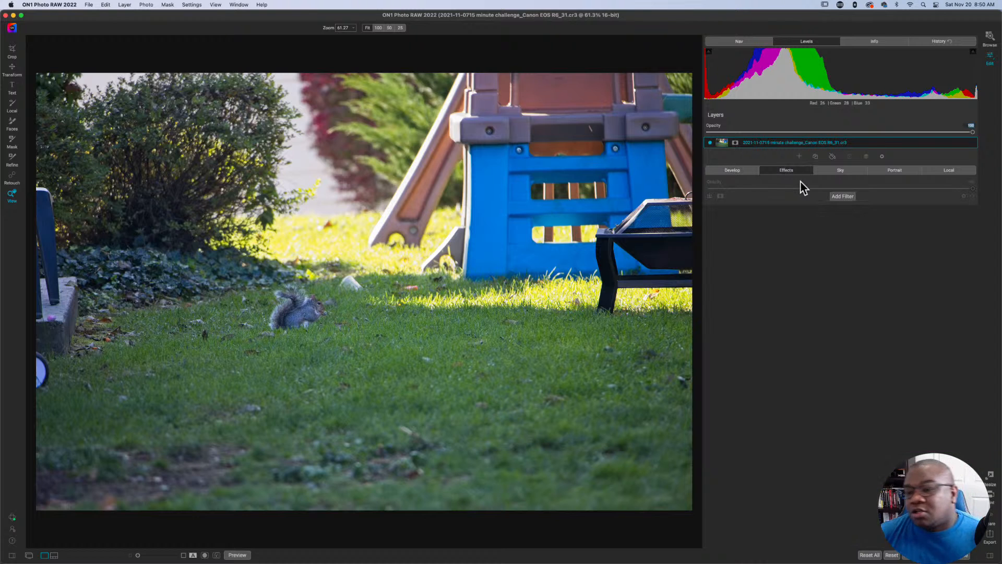
Add a Cross Process filter in Effects and set its color to Blue Strong.
{"action": "left_click", "coordinate": [839, 199]}
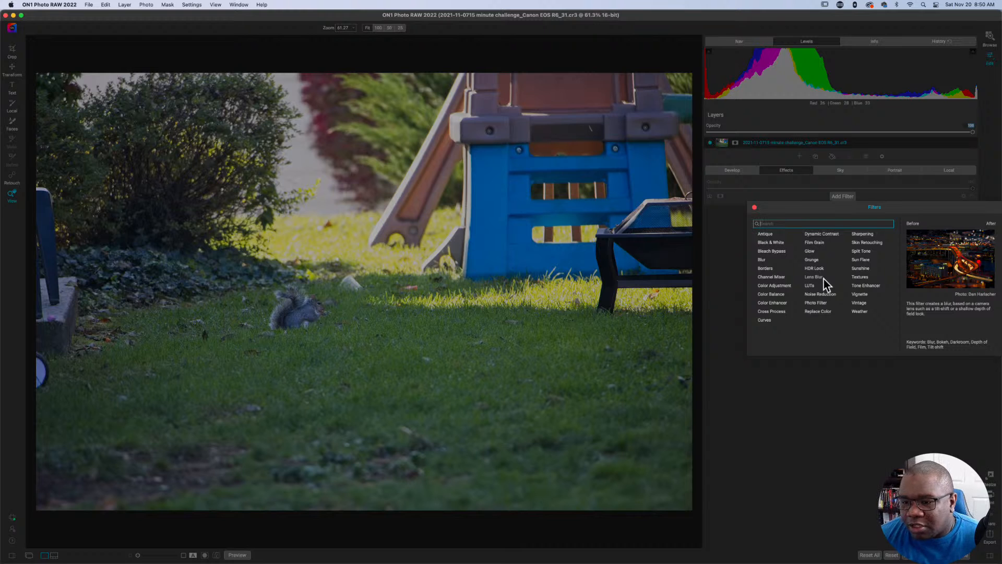
{"action": "left_click", "coordinate": [777, 311]}
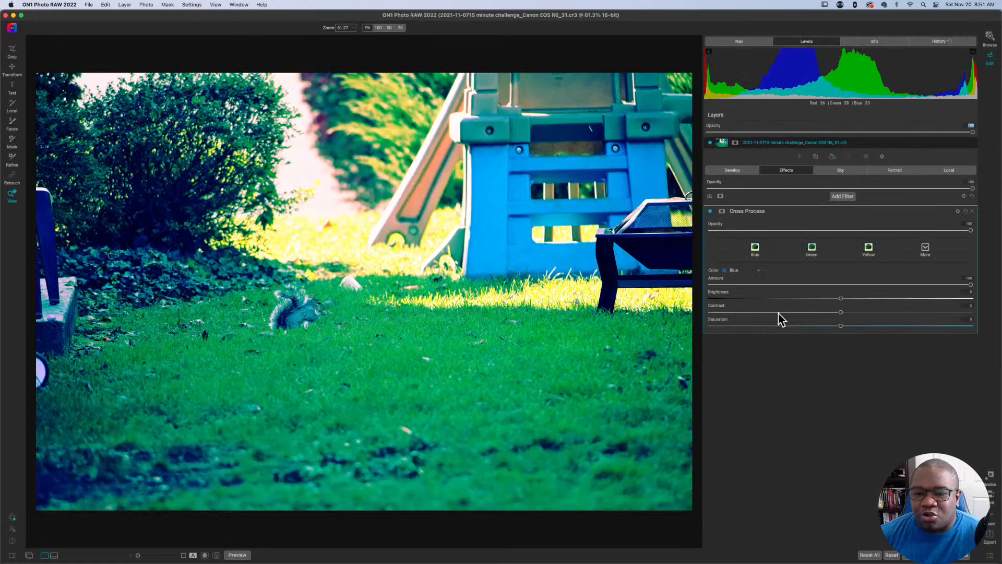
{"action": "left_click", "coordinate": [753, 269]}
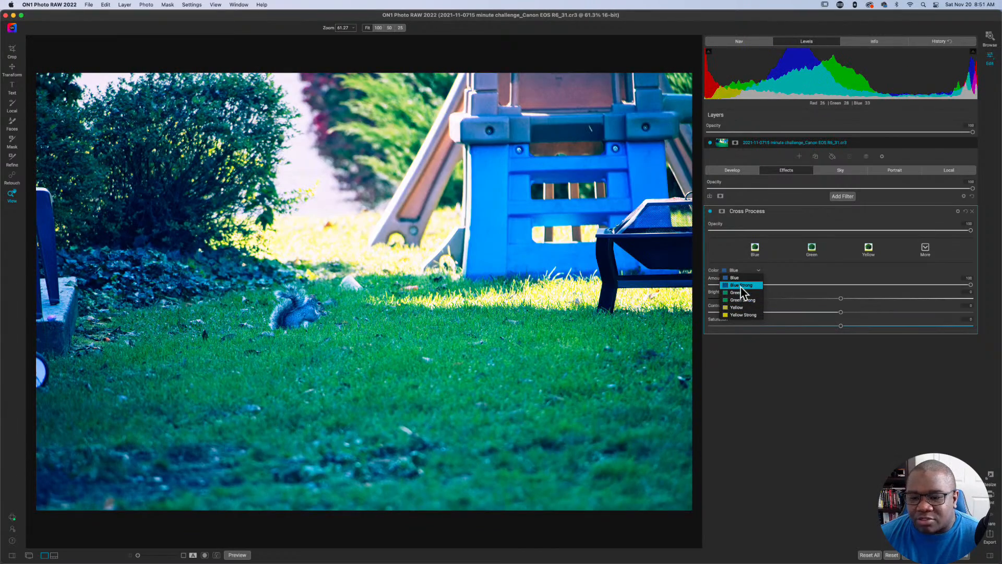
{"action": "left_click", "coordinate": [741, 286]}
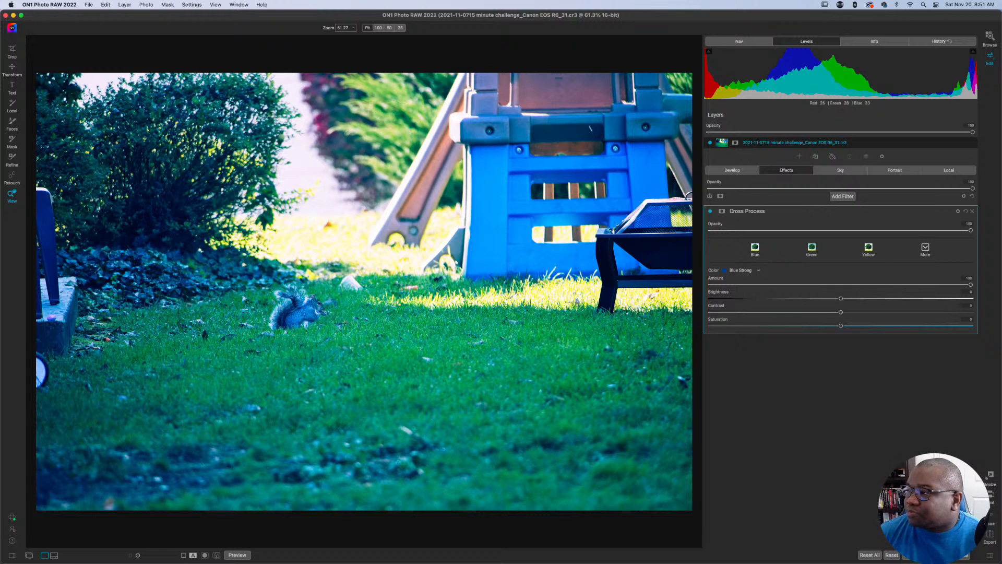
Show the ON1 Photo profile in the Stream Deck app, move its window aside and return to the photo editor.
{"action": "left_click_drag", "start_coordinate": [789, 1], "coordinate": [853, 17]}
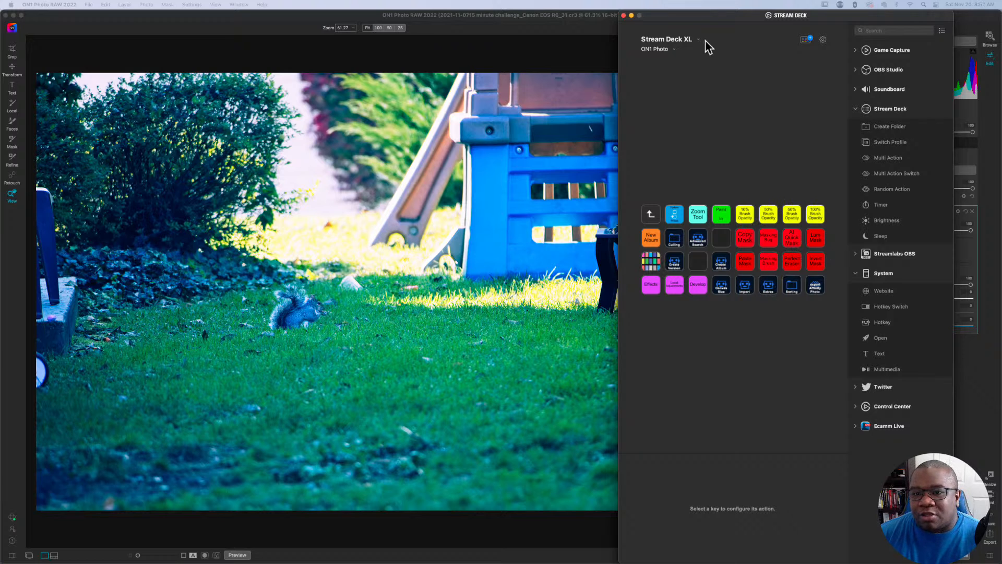
{"action": "left_click_drag", "start_coordinate": [690, 19], "coordinate": [1001, 19]}
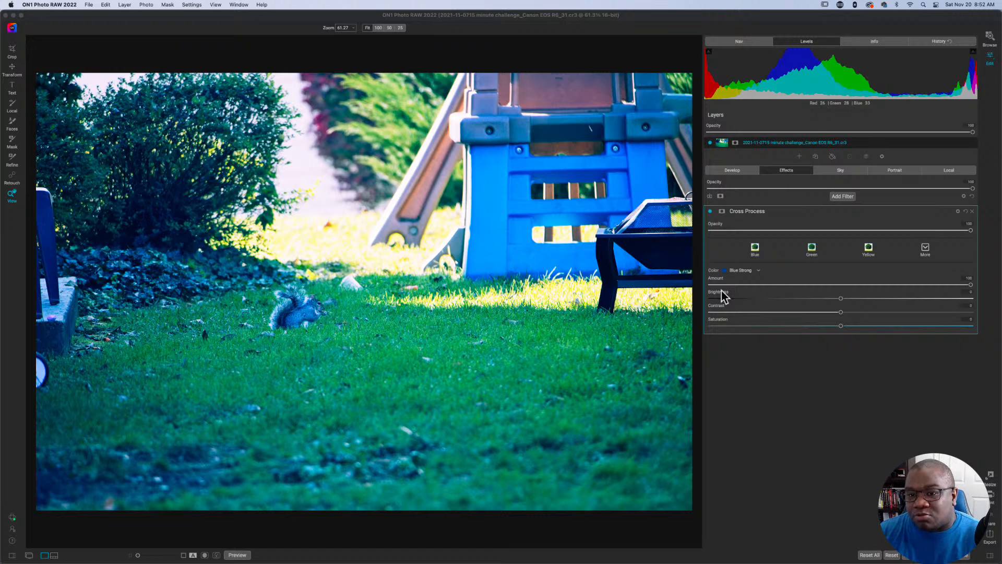
{"action": "left_click", "coordinate": [594, 18]}
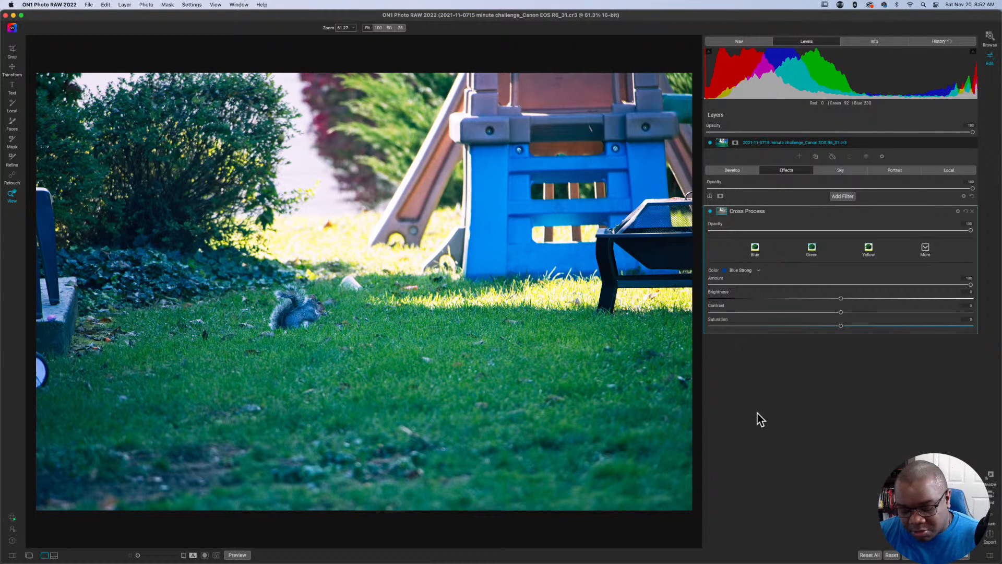
Apply a luminosity mask to the Cross Process filter, inspect it in mask view and expand its mask settings.
{"action": "key", "text": "shift+k"}
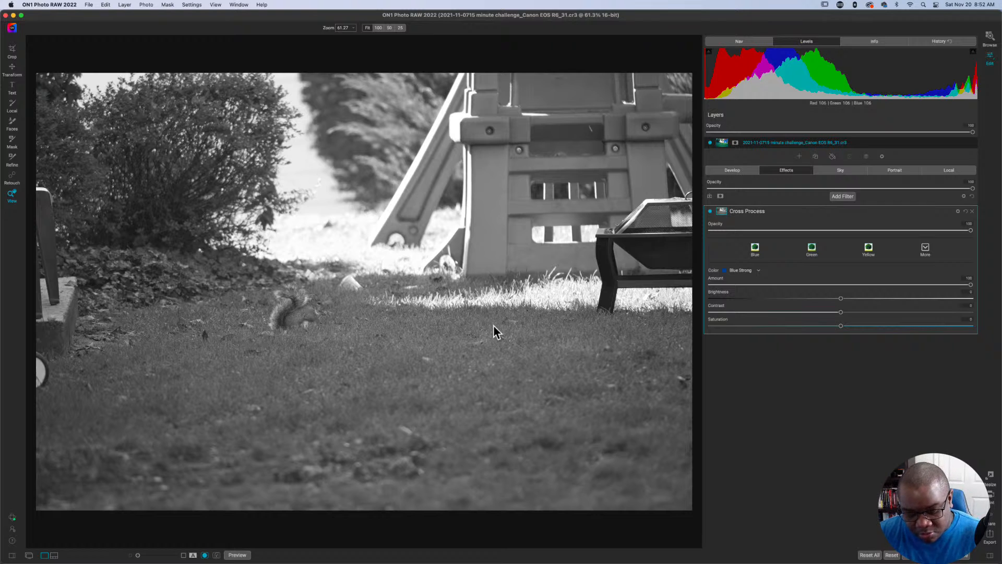
{"action": "key", "text": "b"}
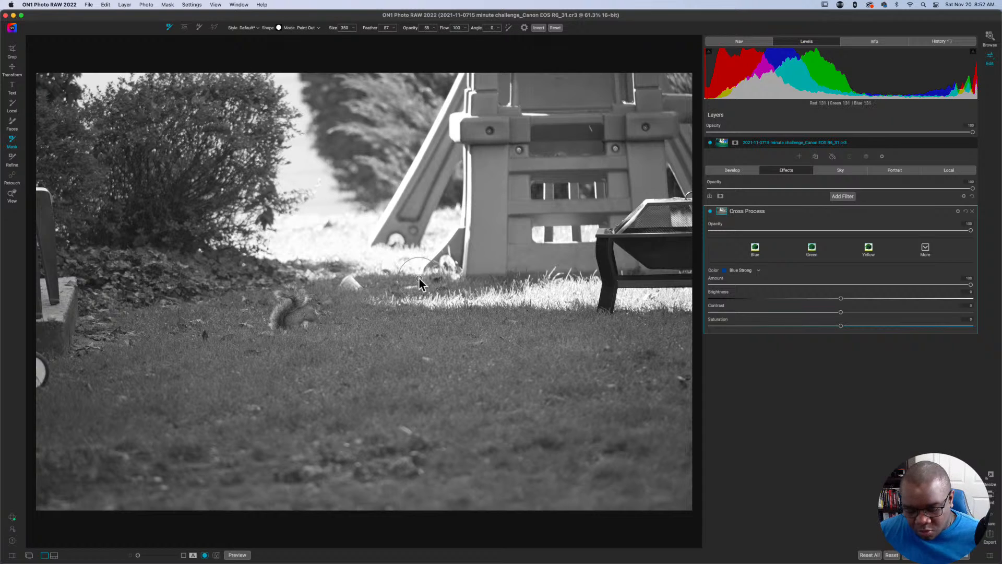
{"action": "left_click", "coordinate": [725, 214]}
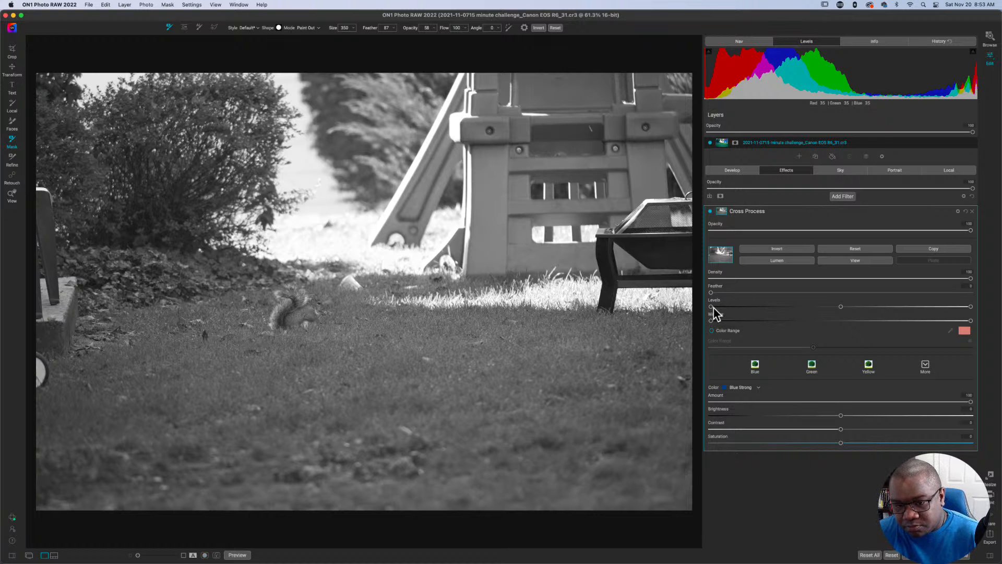
{"action": "key", "text": "o"}
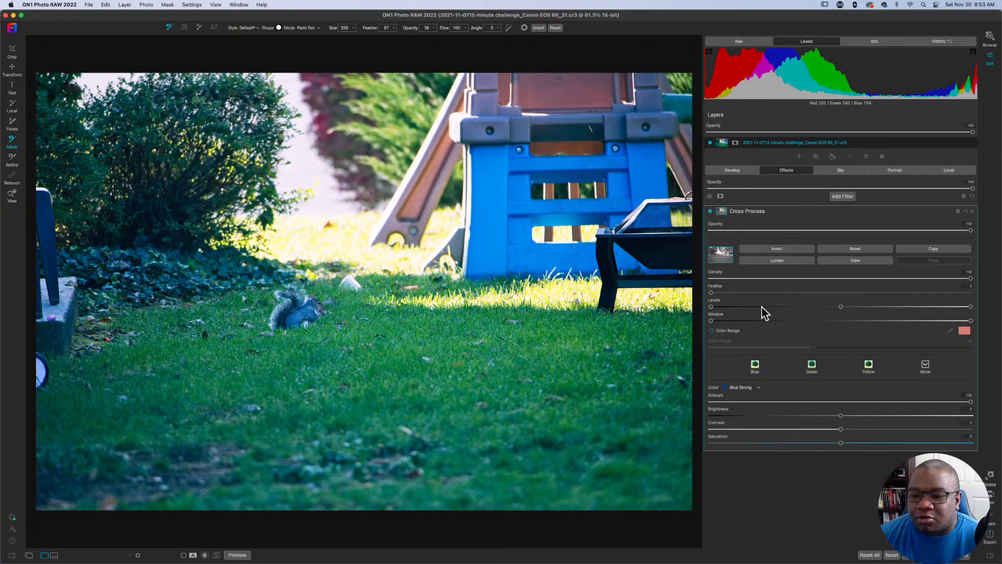
Raise the black point of the Cross Process mask's Levels to deepen its dark areas, checking it in mask view.
{"action": "left_click", "coordinate": [711, 308]}
{"action": "left_click_drag", "start_coordinate": [711, 308], "coordinate": [797, 312]}
{"action": "key", "text": "o"}
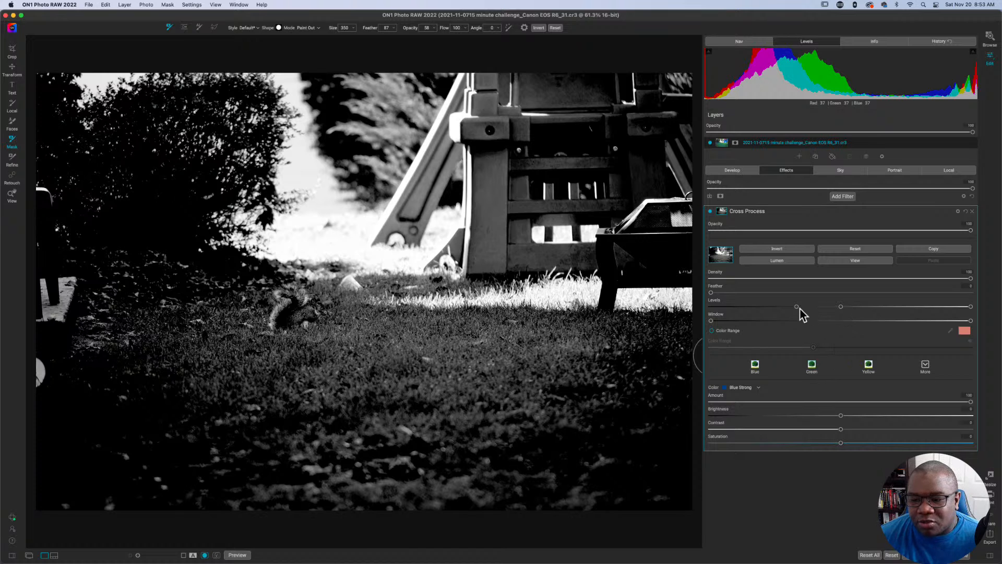
{"action": "left_click_drag", "start_coordinate": [797, 307], "coordinate": [809, 306]}
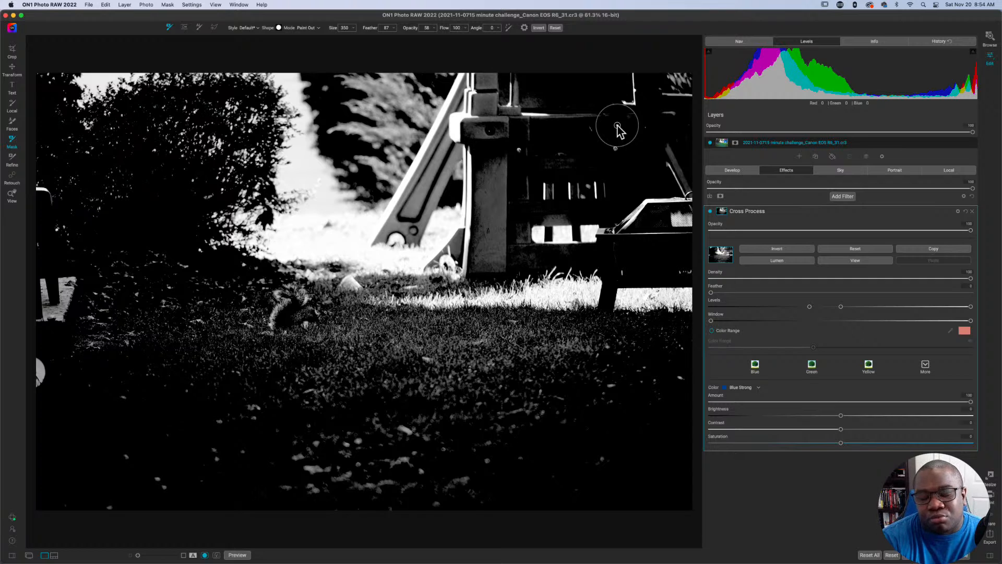
Set the masking brush to Paint In at 50% opacity and paint the blue playset into the Cross Process mask.
{"action": "key", "text": "0"}
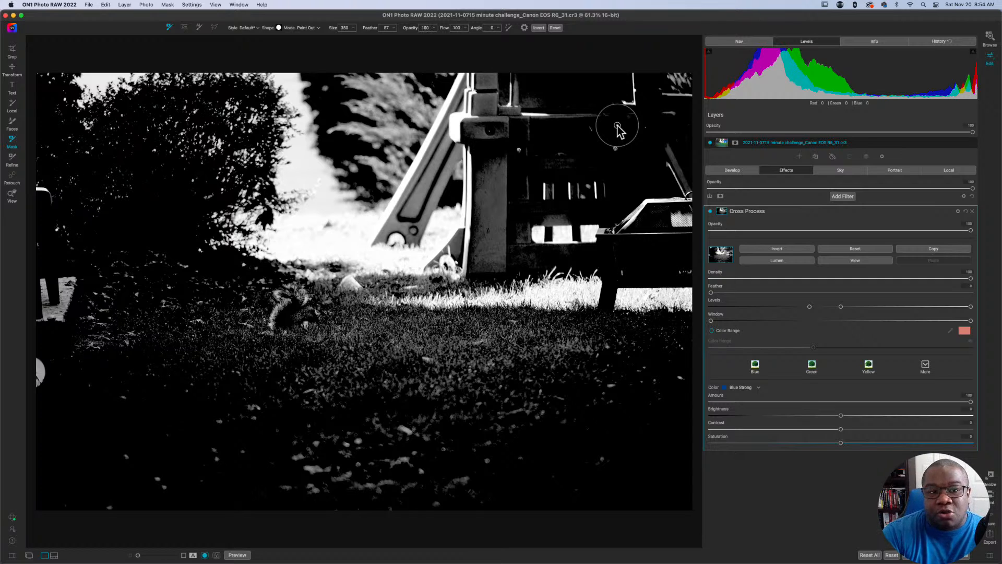
{"action": "key", "text": "x"}
{"action": "key", "text": "1"}
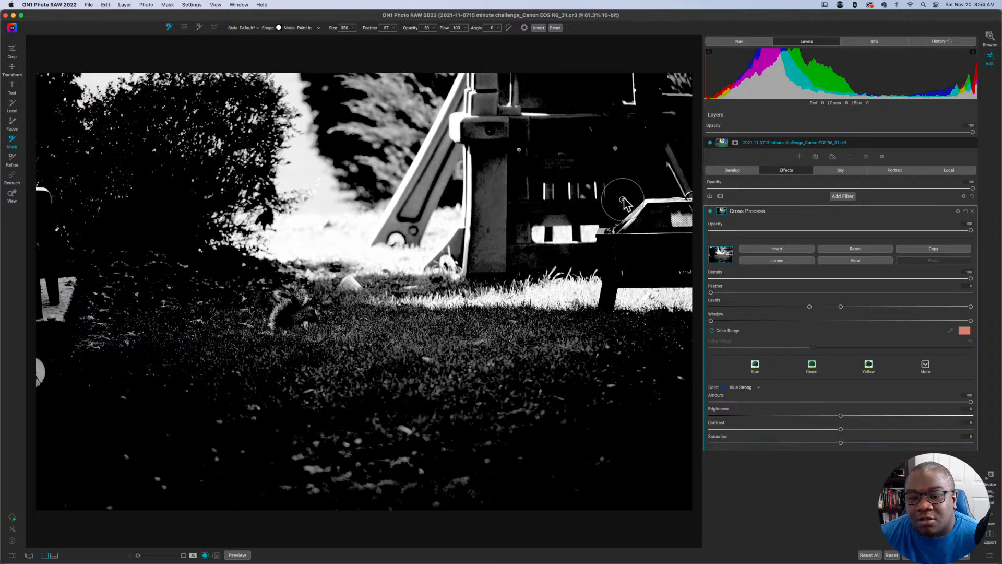
{"action": "mouse_move", "coordinate": [532, 212]}
{"action": "left_mouse_down"}
{"action": "mouse_move", "coordinate": [534, 131]}
{"action": "mouse_move", "coordinate": [625, 146]}
{"action": "mouse_move", "coordinate": [635, 175]}
{"action": "mouse_move", "coordinate": [626, 188]}
{"action": "mouse_move", "coordinate": [578, 201]}
{"action": "mouse_move", "coordinate": [557, 191]}
{"action": "mouse_move", "coordinate": [553, 171]}
{"action": "mouse_move", "coordinate": [621, 165]}
{"action": "mouse_move", "coordinate": [636, 151]}
{"action": "mouse_move", "coordinate": [640, 118]}
{"action": "mouse_move", "coordinate": [622, 95]}
{"action": "mouse_move", "coordinate": [527, 93]}
{"action": "mouse_move", "coordinate": [620, 87]}
{"action": "mouse_move", "coordinate": [648, 122]}
{"action": "mouse_move", "coordinate": [647, 175]}
{"action": "mouse_move", "coordinate": [622, 198]}
{"action": "mouse_move", "coordinate": [577, 213]}
{"action": "mouse_move", "coordinate": [500, 210]}
{"action": "mouse_move", "coordinate": [505, 80]}
{"action": "mouse_move", "coordinate": [637, 78]}
{"action": "left_mouse_up"}
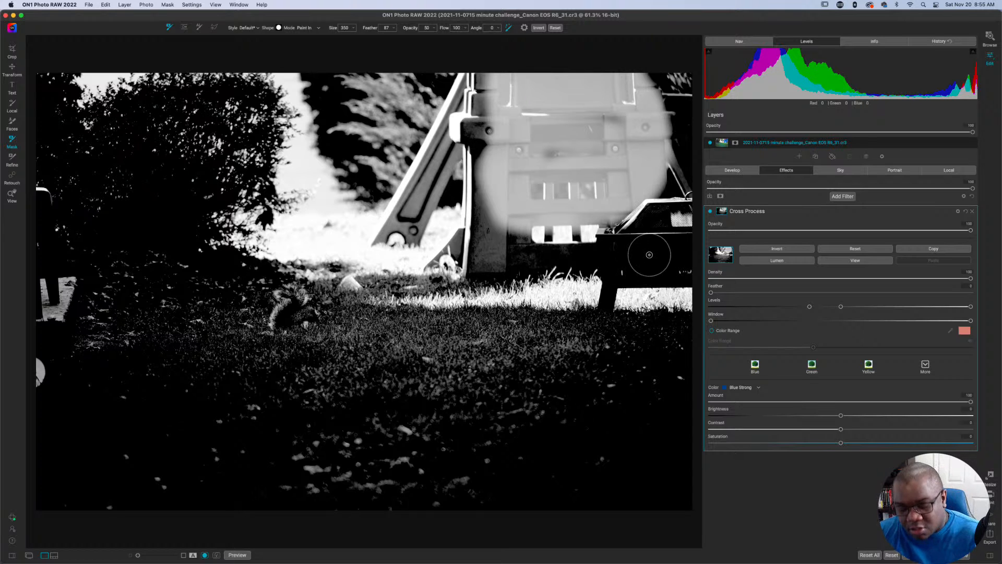
Hide the mask view, paint the black grill's body into the mask with Perfect Brush and show the mask again.
{"action": "key", "text": "super+m"}
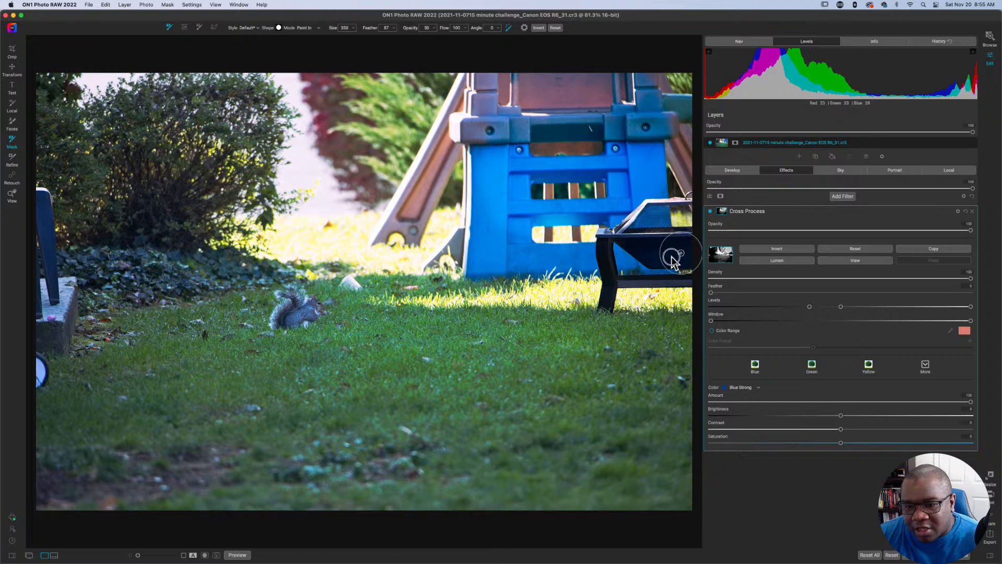
{"action": "left_click_drag", "start_coordinate": [672, 257], "coordinate": [631, 244]}
{"action": "key", "text": "o"}
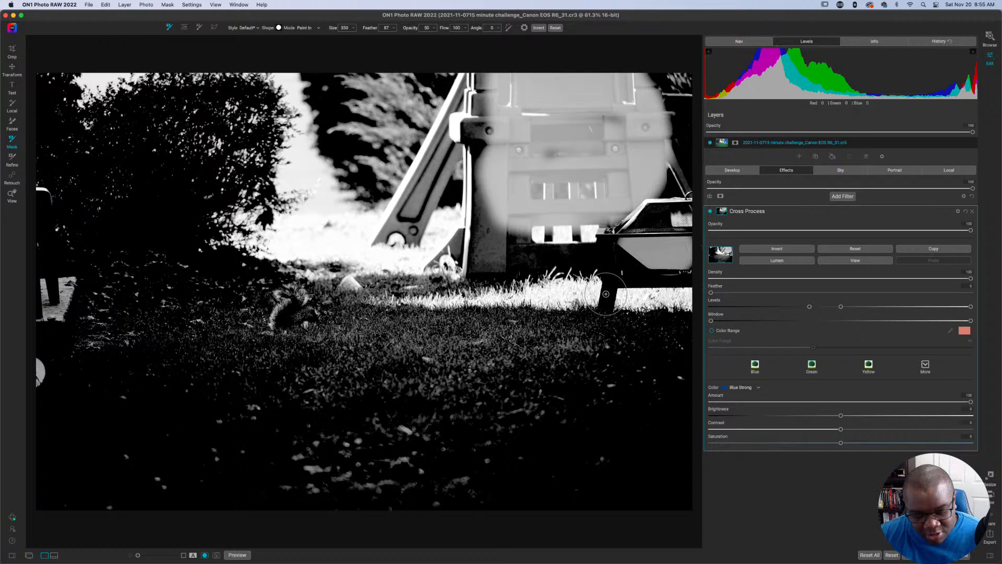
Undo a trial stroke on the grill's leg and paint the leg and lower crossbar into the mask with Perfect Brush.
{"action": "left_click_drag", "start_coordinate": [605, 310], "coordinate": [608, 289]}
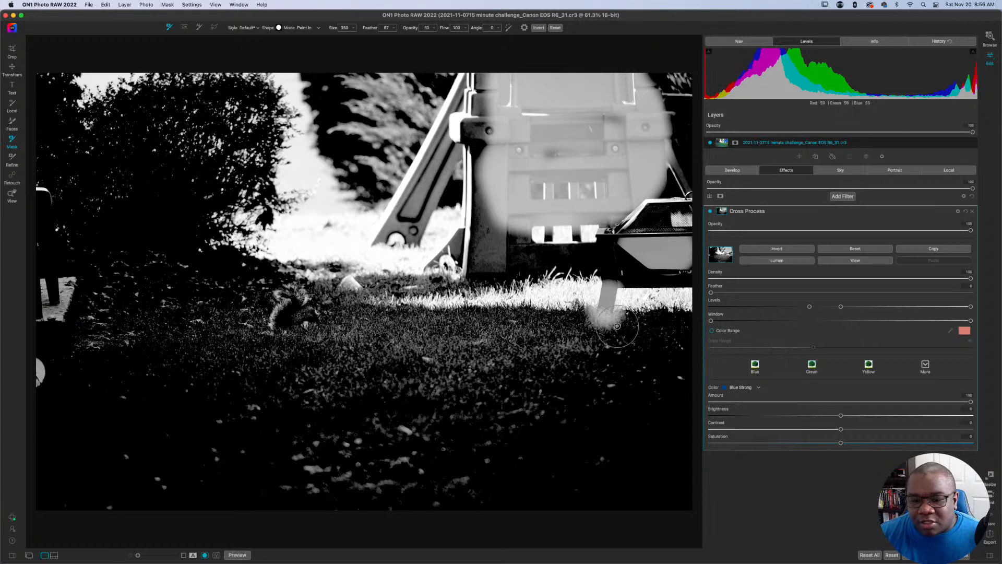
{"action": "key", "text": "super+z"}
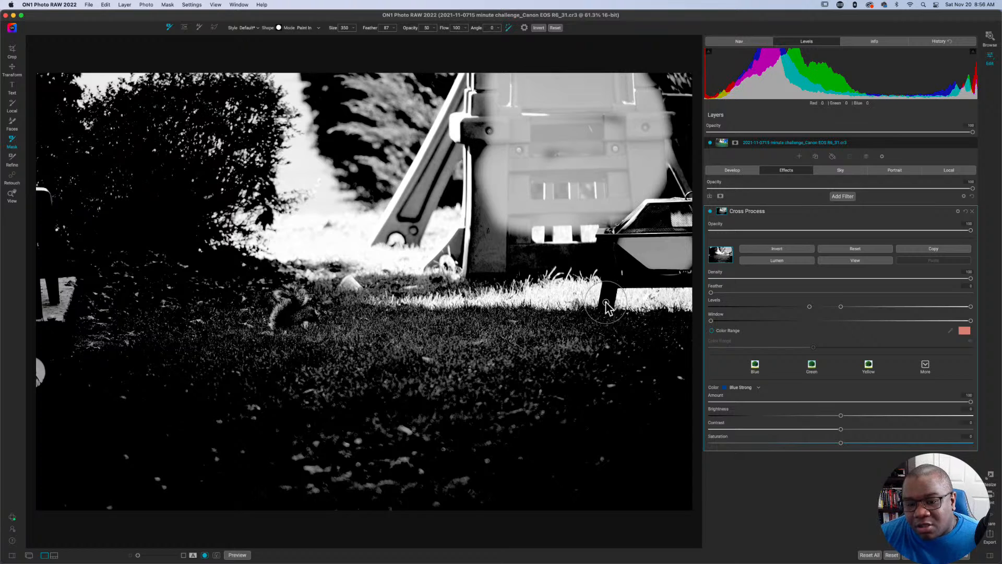
{"action": "mouse_move", "coordinate": [606, 303]}
{"action": "left_mouse_down"}
{"action": "mouse_move", "coordinate": [607, 237]}
{"action": "mouse_move", "coordinate": [605, 246]}
{"action": "left_mouse_up"}
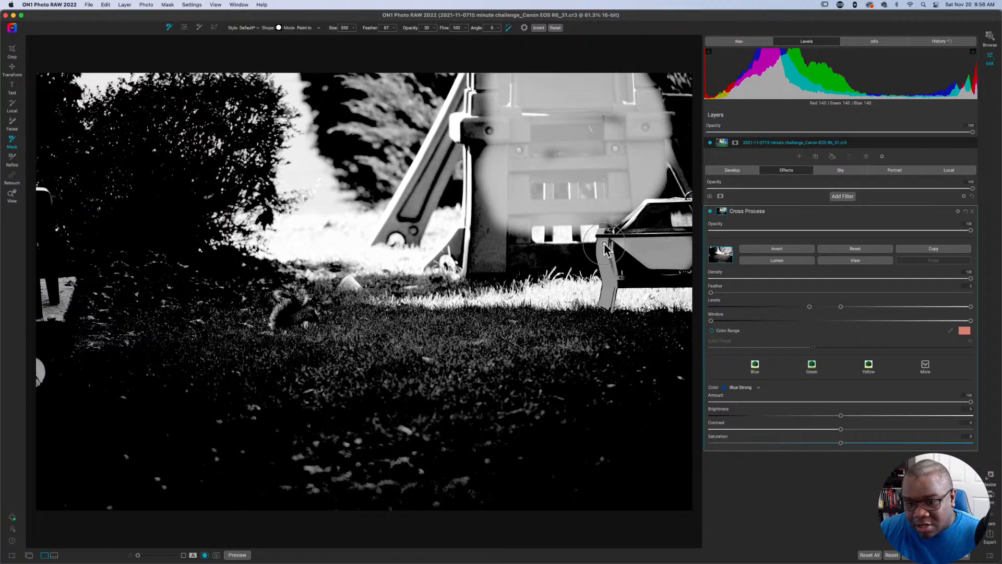
{"action": "mouse_move", "coordinate": [605, 248]}
{"action": "left_mouse_down"}
{"action": "mouse_move", "coordinate": [621, 286]}
{"action": "mouse_move", "coordinate": [690, 284]}
{"action": "left_mouse_up"}
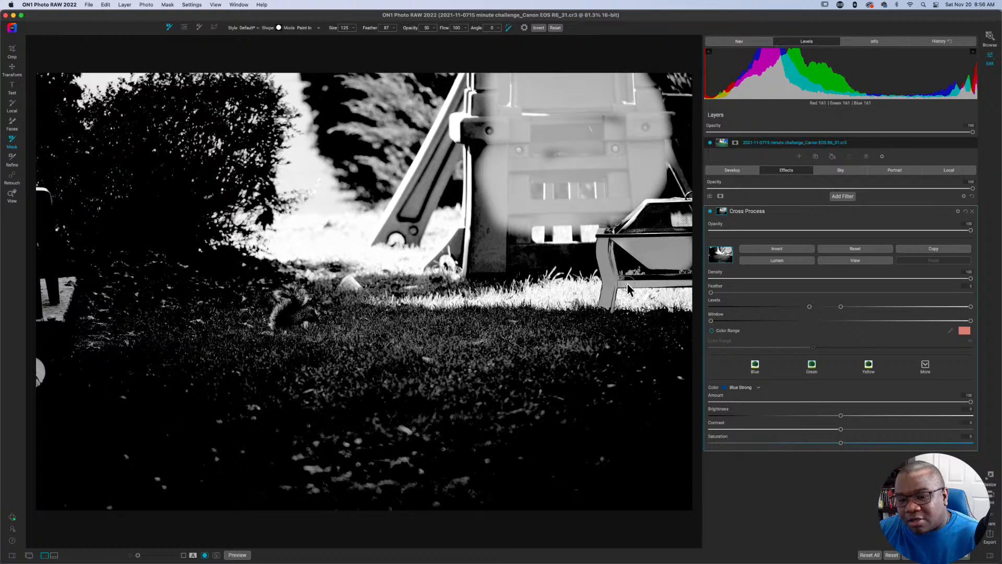
Shrink the masking brush, set its feather to 100 and touch up the mask where the grill's leg meets the crossbar.
{"action": "key", "text": "bracketleft"}
{"action": "key", "text": "bracketleft"}
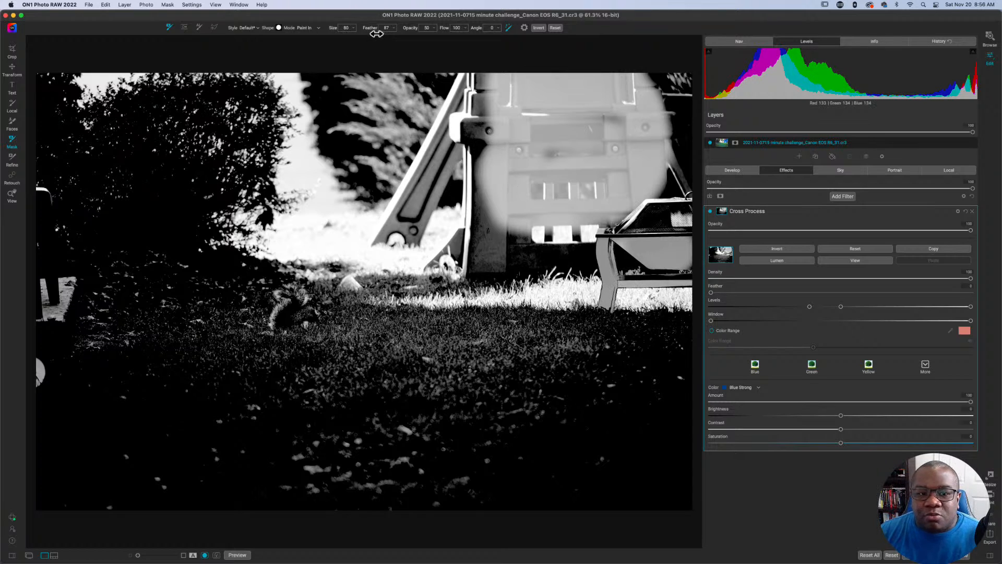
{"action": "left_click_drag", "start_coordinate": [377, 33], "coordinate": [412, 31]}
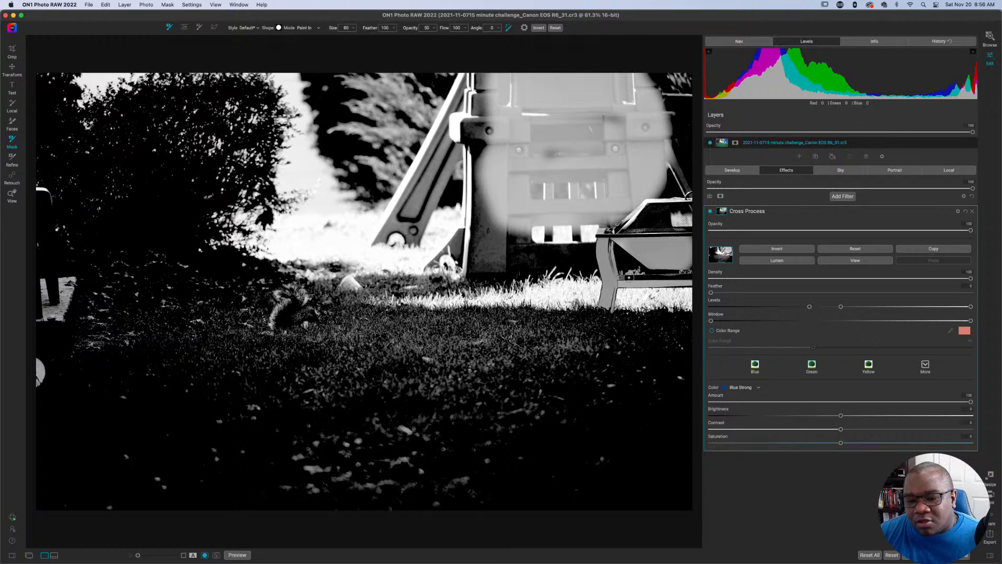
{"action": "mouse_move", "coordinate": [628, 277]}
{"action": "left_mouse_down"}
{"action": "mouse_move", "coordinate": [689, 277]}
{"action": "mouse_move", "coordinate": [620, 278]}
{"action": "left_mouse_up"}
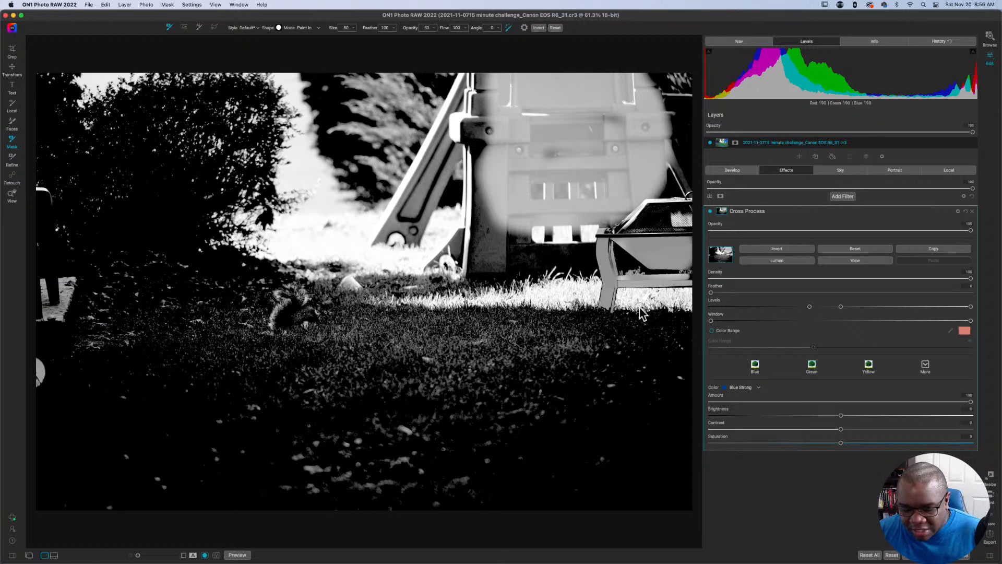
Turn off the mask view and invert the Cross Process filter's mask.
{"action": "key", "text": "super+m"}
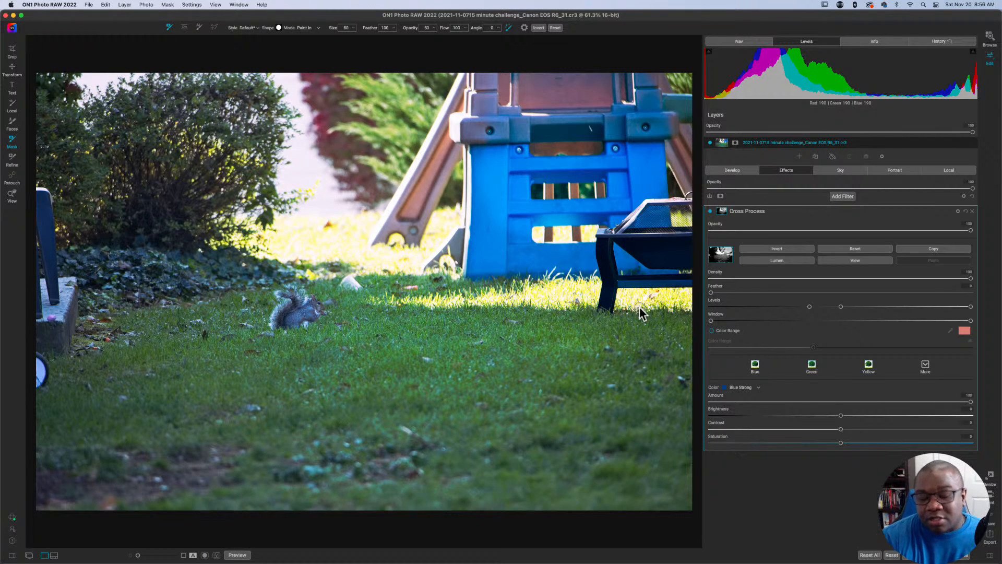
{"action": "key", "text": "super+i"}
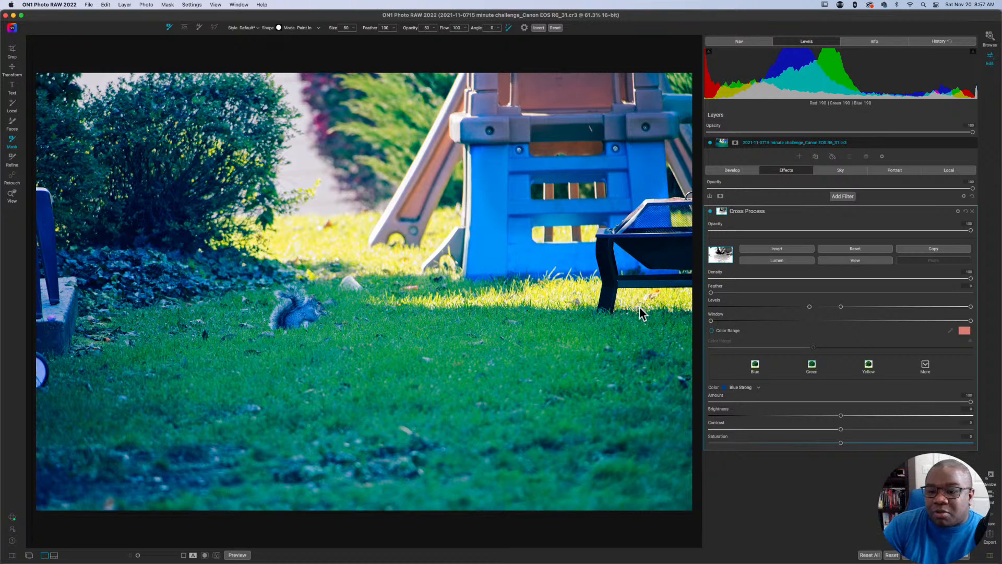
Display the Cross Process filter's mask, check it with its inversion toggled, and copy the mask.
{"action": "key", "text": "super+m"}
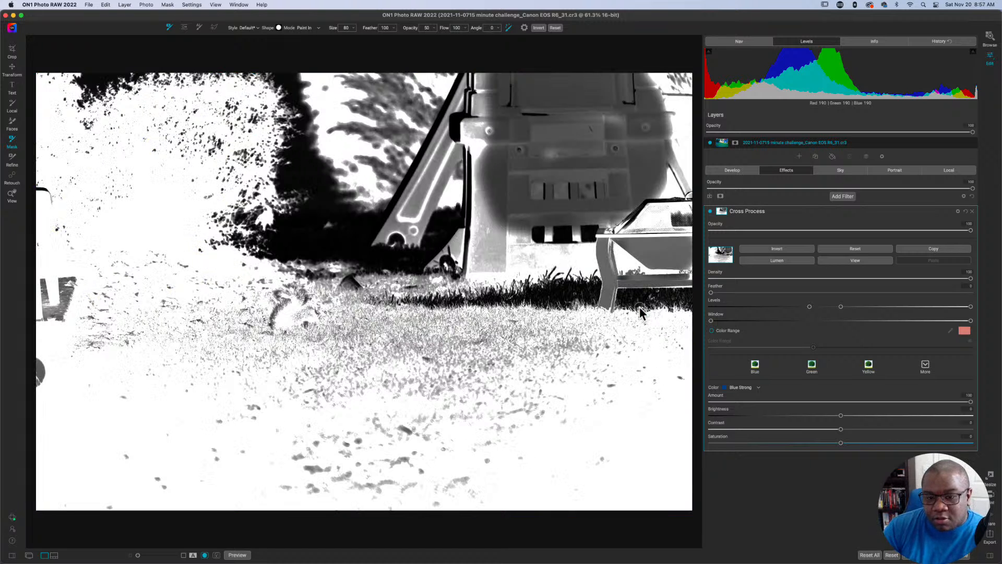
{"action": "key", "text": "super+i"}
{"action": "key", "text": "super+i"}
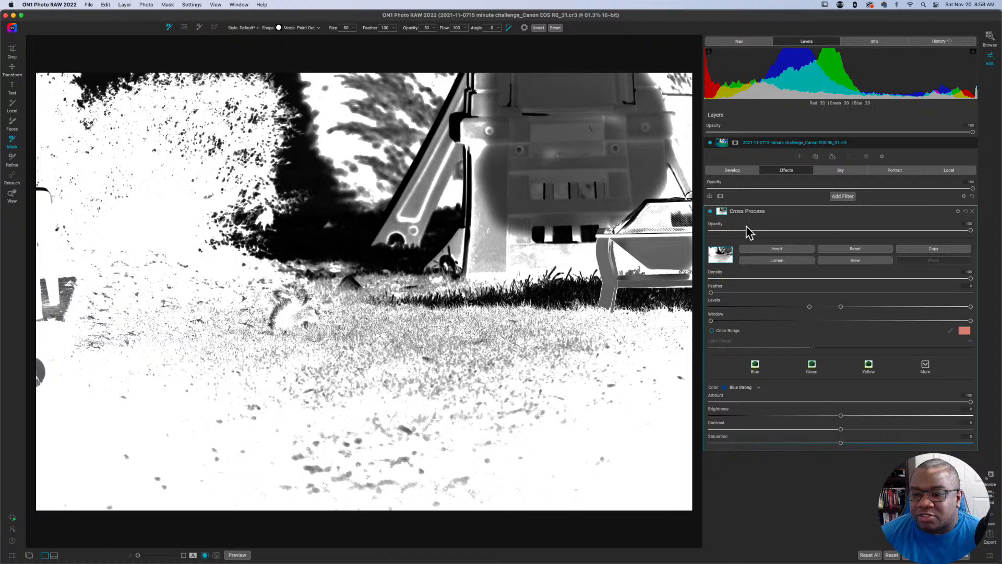
{"action": "key", "text": "o"}
Add a Photo Filter above Cross Process and change its color to red.
{"action": "left_click", "coordinate": [841, 196]}
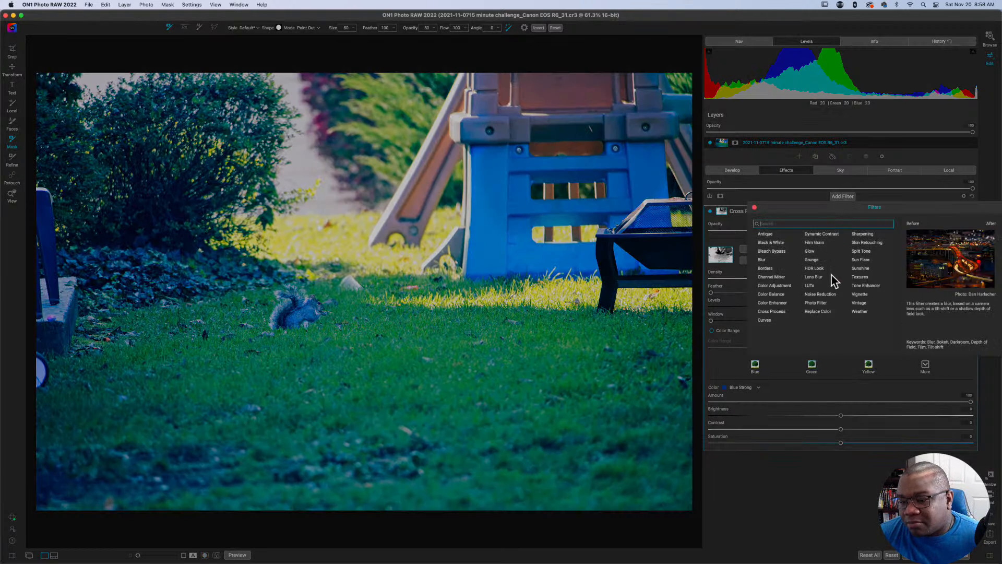
{"action": "left_click", "coordinate": [820, 305]}
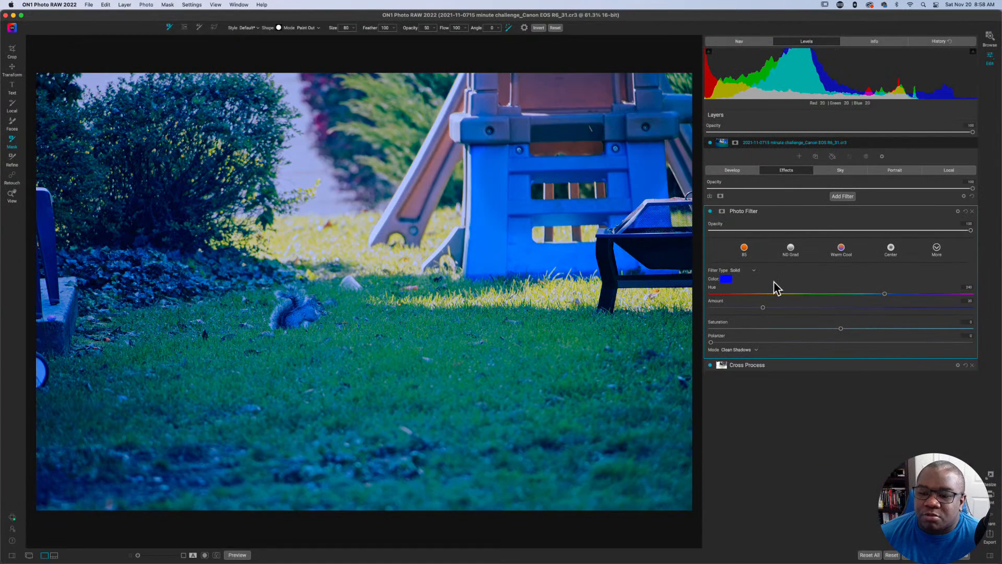
{"action": "left_click", "coordinate": [728, 281]}
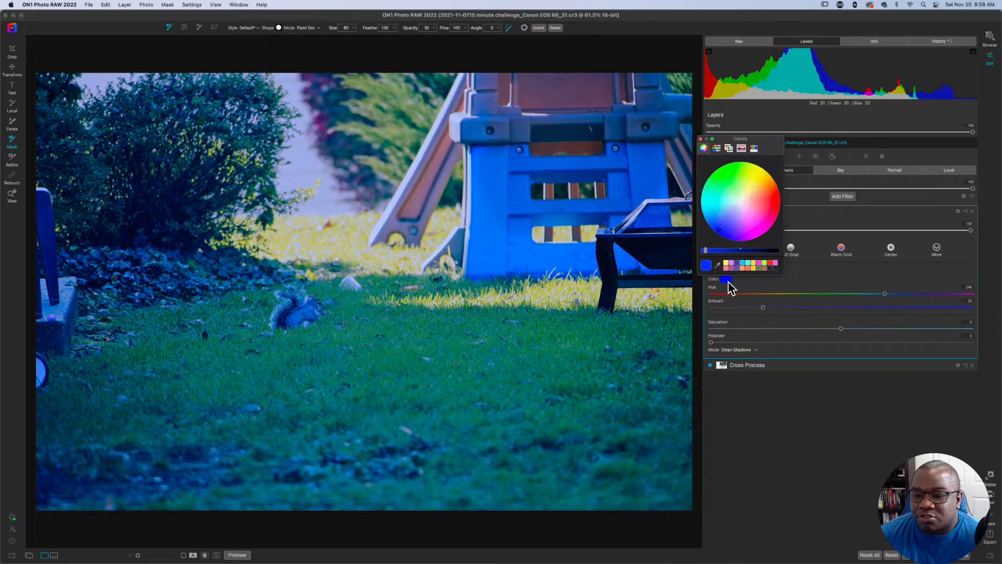
{"action": "left_click_drag", "start_coordinate": [735, 220], "coordinate": [771, 206]}
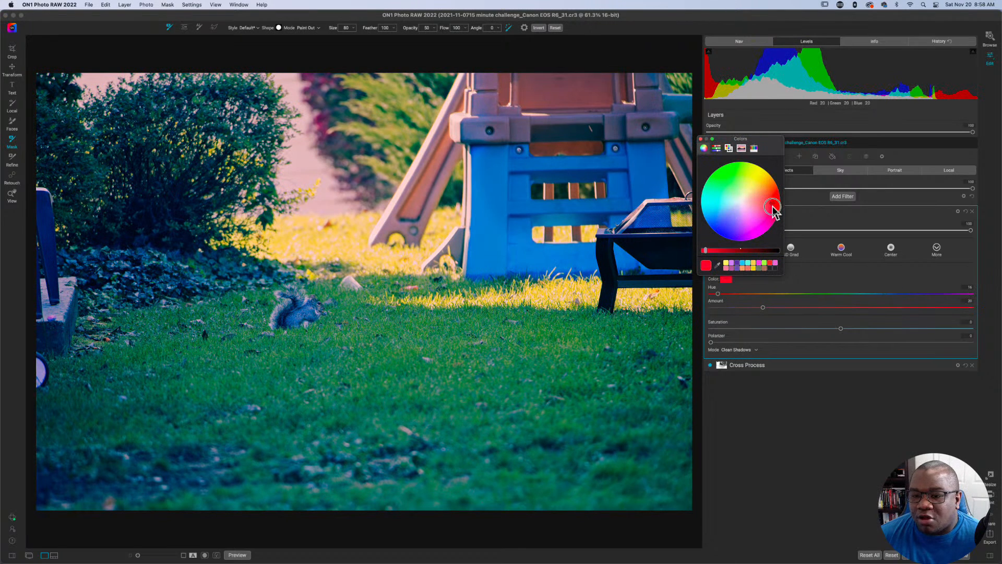
Set the Photo Filter's amount to about 89 and saturation to about 52, and close the color picker.
{"action": "left_click_drag", "start_coordinate": [762, 307], "coordinate": [942, 310]}
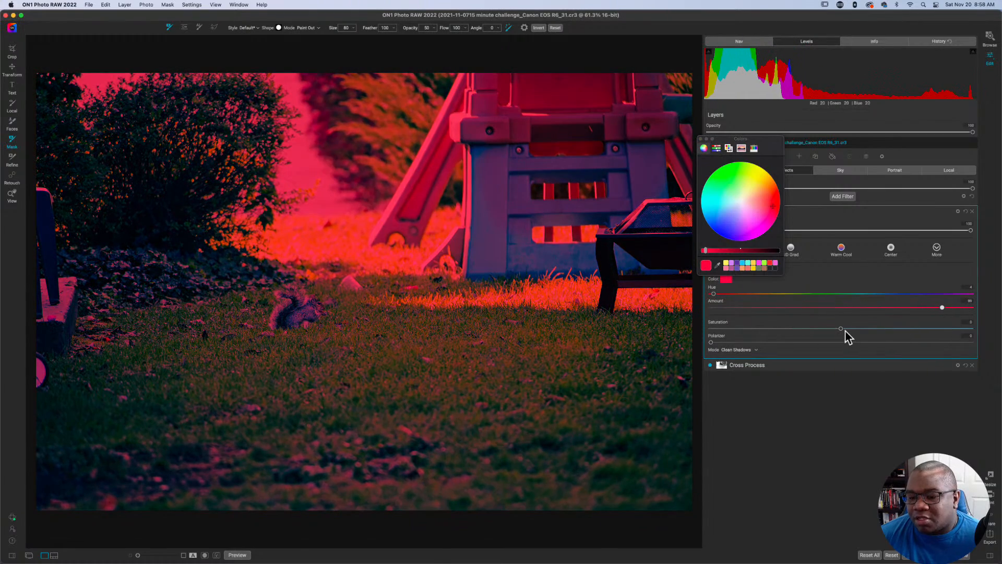
{"action": "left_click_drag", "start_coordinate": [841, 329], "coordinate": [907, 330]}
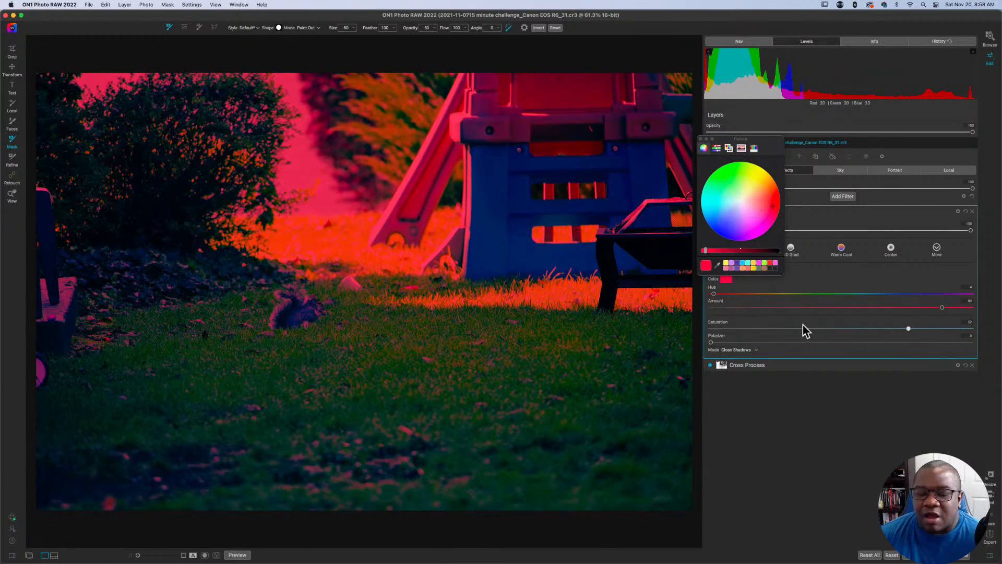
{"action": "left_click", "coordinate": [701, 141]}
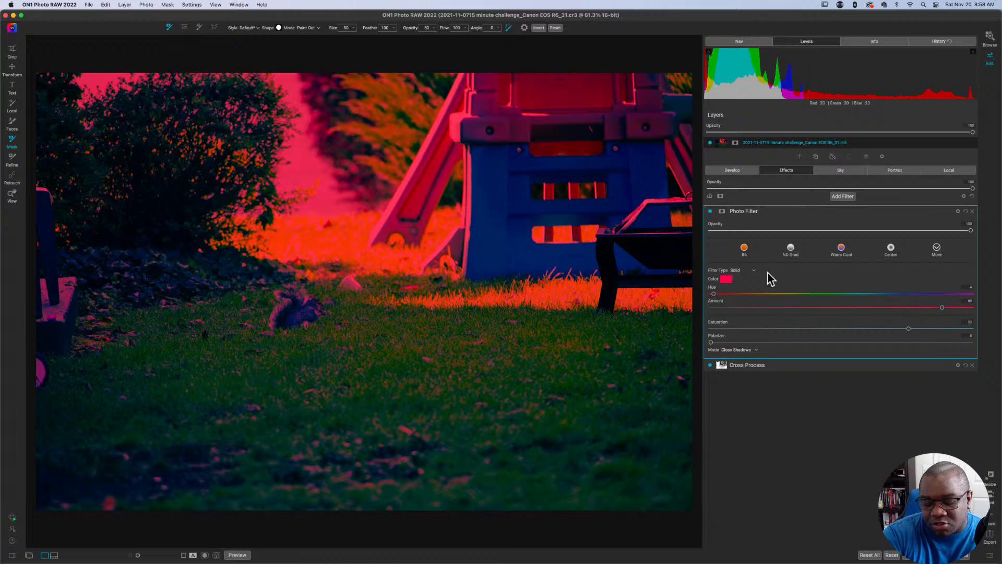
Paste the copied mask onto the Photo Filter and inspect it in the mask view with its mask options open.
{"action": "key", "text": "super+i"}
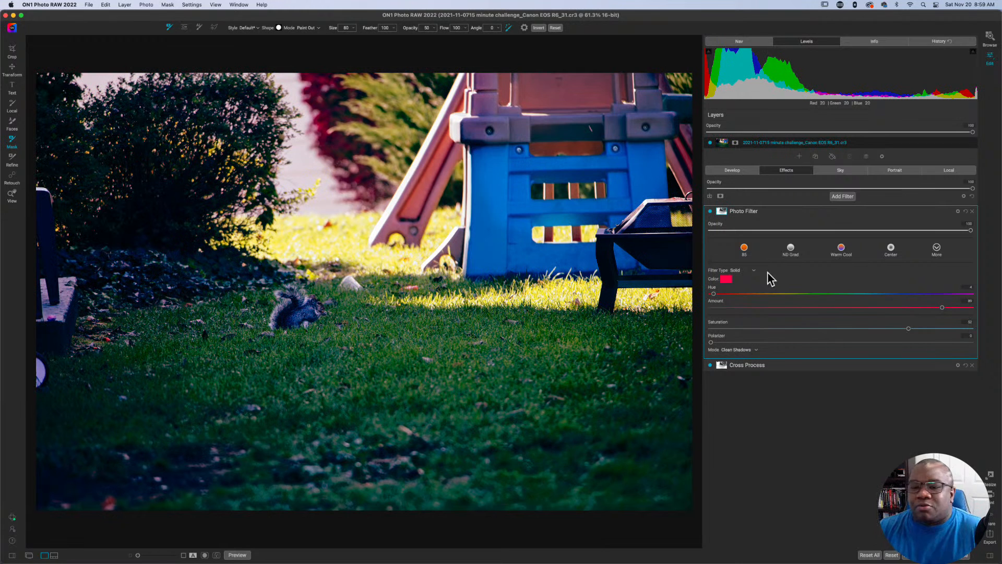
{"action": "key", "text": "m"}
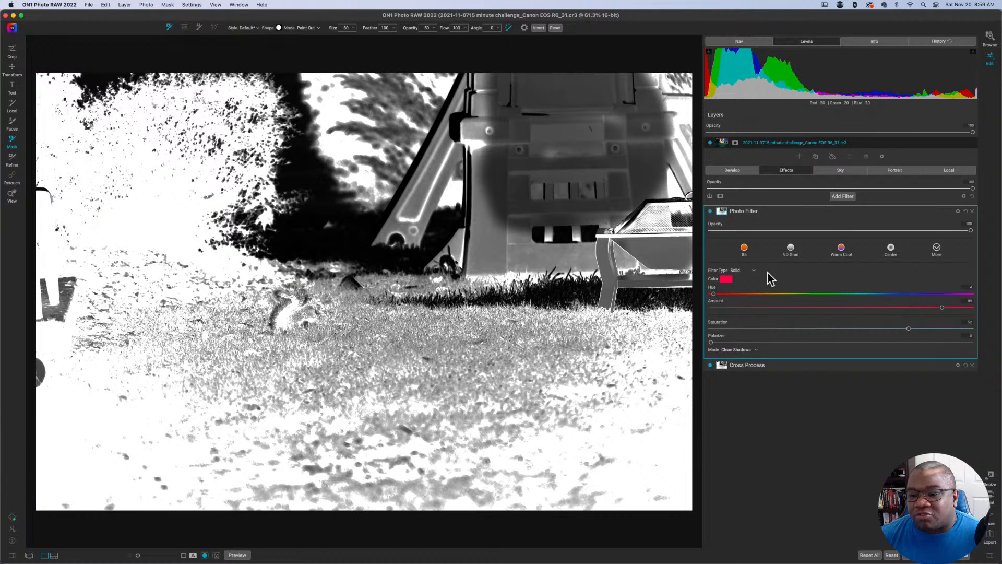
{"action": "left_click", "coordinate": [722, 211]}
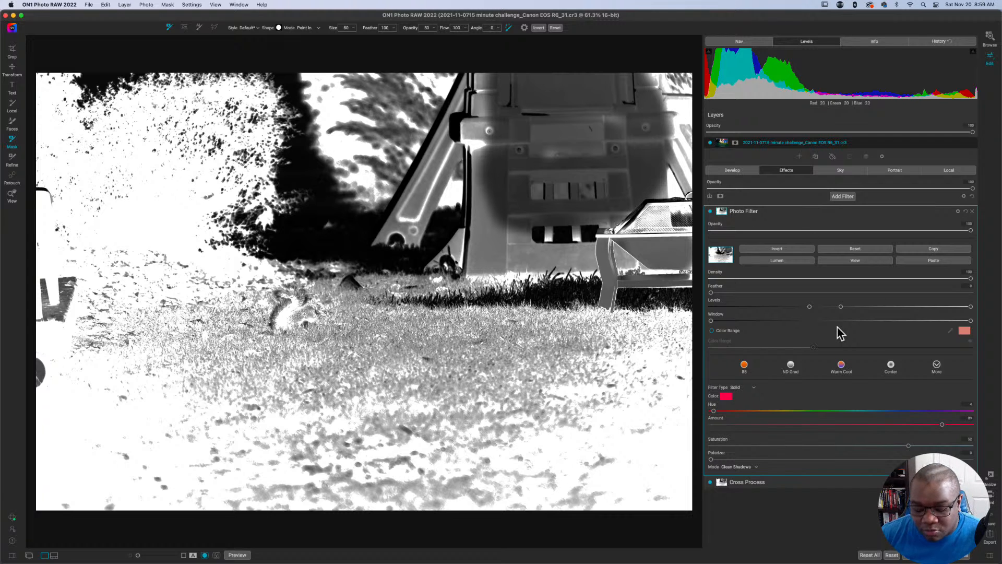
{"action": "key", "text": "super+m"}
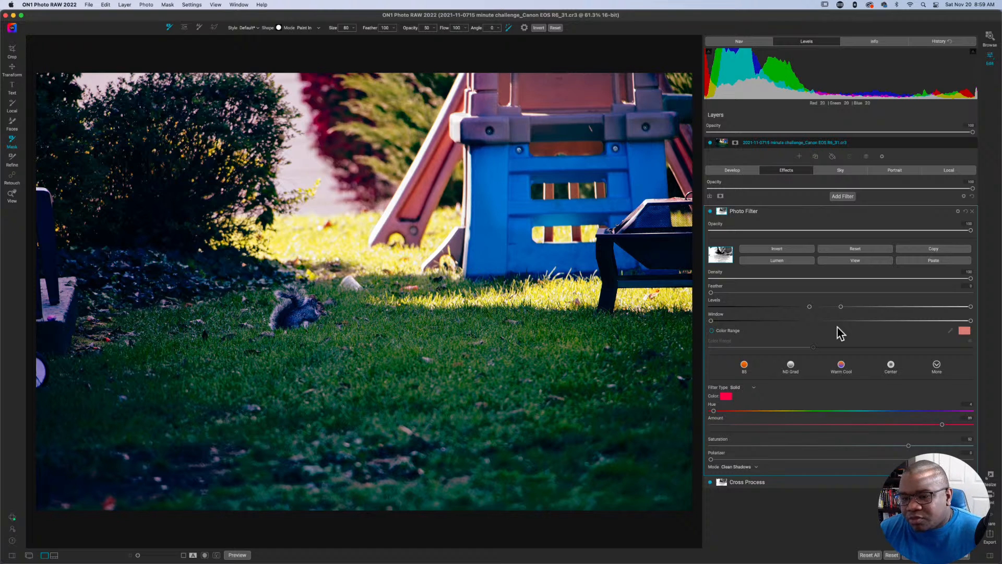
Reset the Photo Filter's mask and brush drop areas over the surroundings and keep areas over the middle lawn for an automatic mask.
{"action": "left_click", "coordinate": [727, 214]}
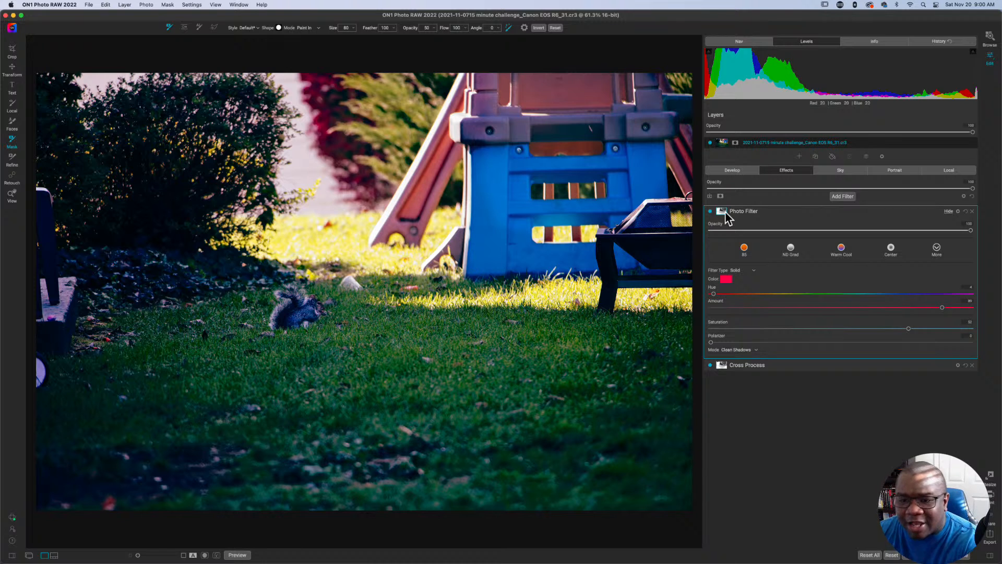
{"action": "left_click", "coordinate": [727, 216]}
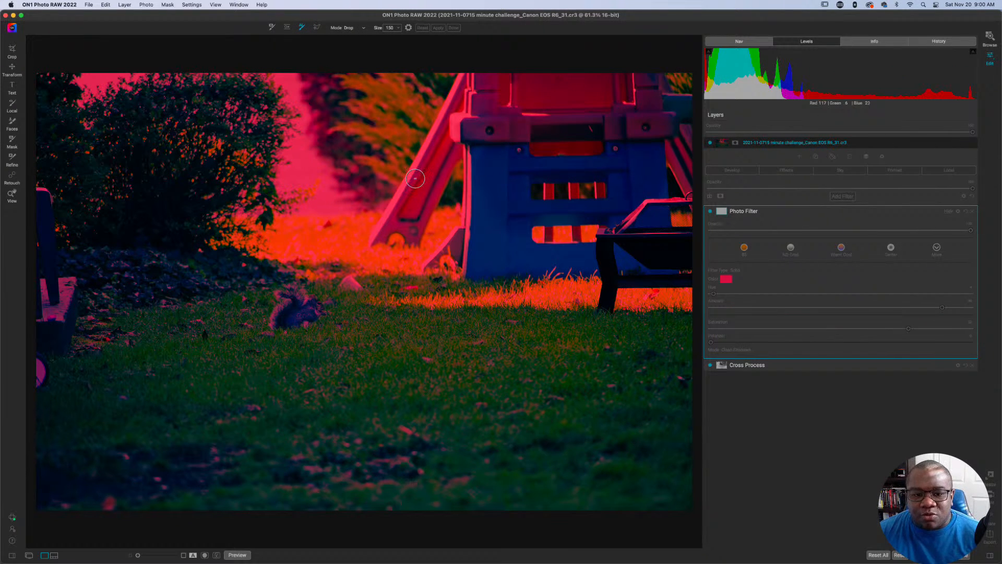
{"action": "mouse_move", "coordinate": [372, 196]}
{"action": "left_mouse_down"}
{"action": "mouse_move", "coordinate": [353, 137]}
{"action": "mouse_move", "coordinate": [463, 141]}
{"action": "mouse_move", "coordinate": [651, 218]}
{"action": "mouse_move", "coordinate": [622, 252]}
{"action": "mouse_move", "coordinate": [358, 222]}
{"action": "mouse_move", "coordinate": [233, 189]}
{"action": "mouse_move", "coordinate": [75, 203]}
{"action": "mouse_move", "coordinate": [80, 329]}
{"action": "mouse_move", "coordinate": [191, 426]}
{"action": "mouse_move", "coordinate": [465, 407]}
{"action": "left_mouse_up"}
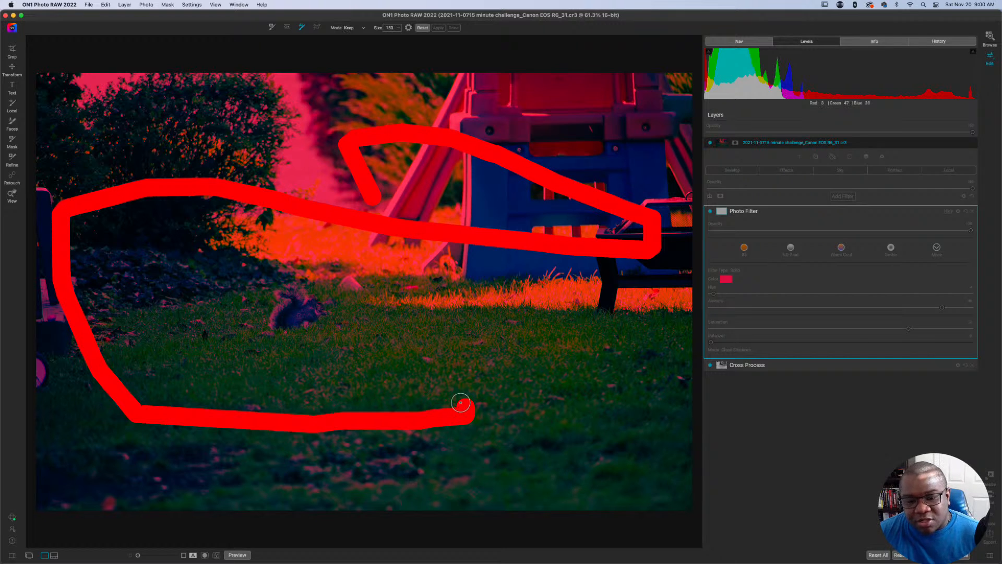
{"action": "mouse_move", "coordinate": [532, 358]}
{"action": "left_mouse_down"}
{"action": "mouse_move", "coordinate": [156, 304]}
{"action": "mouse_move", "coordinate": [441, 283]}
{"action": "left_mouse_up"}
{"action": "left_click_drag", "start_coordinate": [614, 334], "coordinate": [641, 334]}
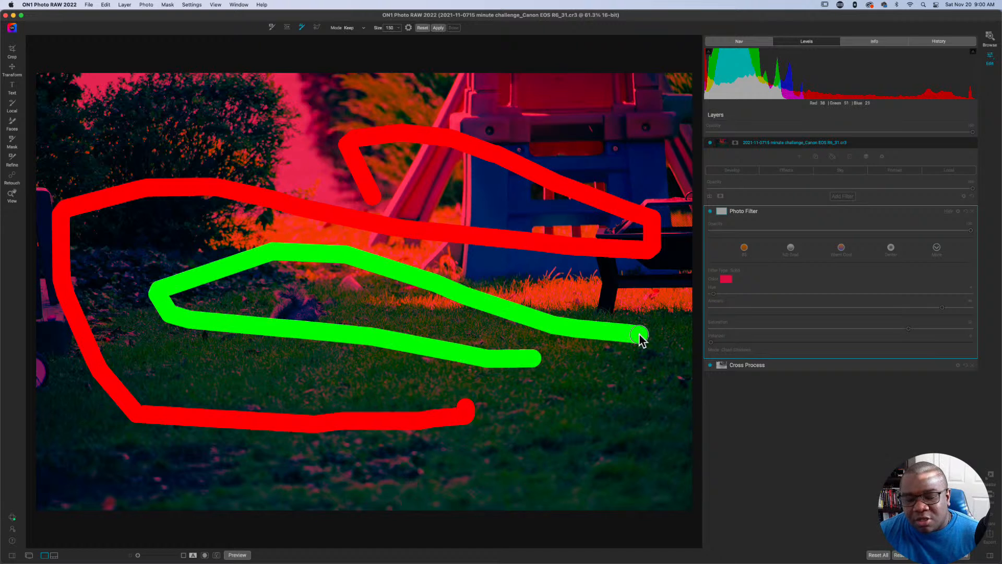
Apply the keep and drop strokes as the Photo Filter's mask, finish it, and undo that mask change.
{"action": "left_click", "coordinate": [441, 28]}
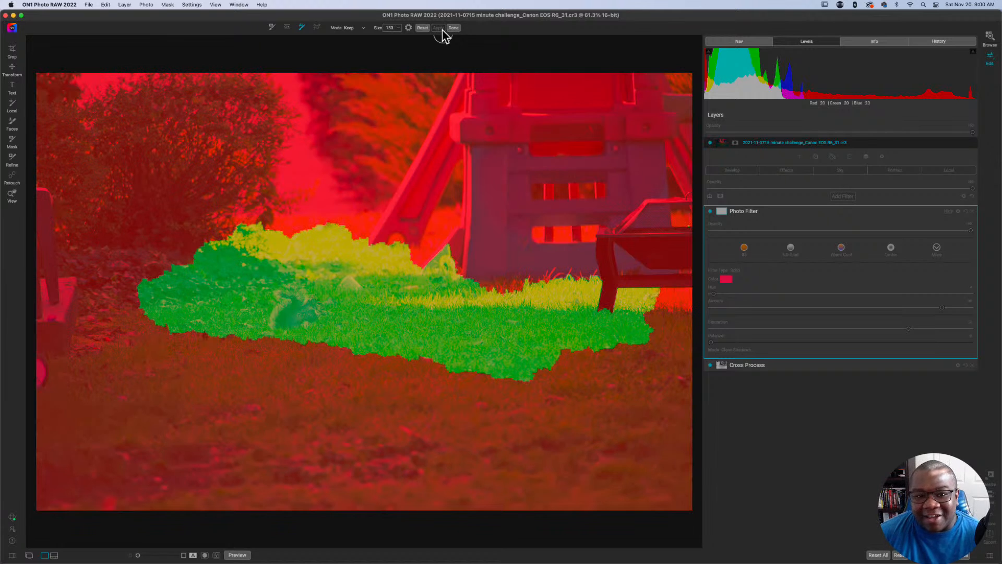
{"action": "left_click", "coordinate": [452, 28]}
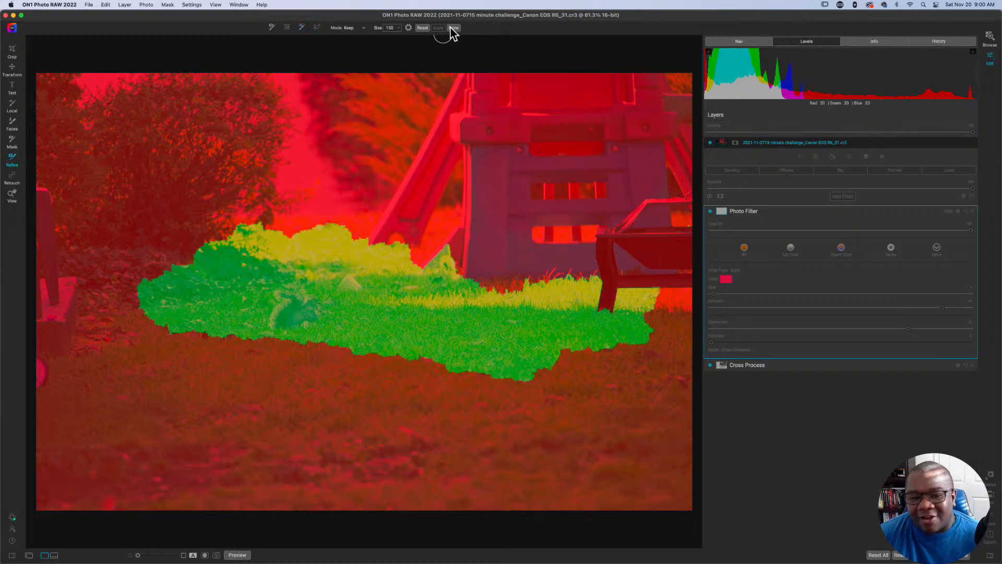
{"action": "left_click", "coordinate": [452, 29]}
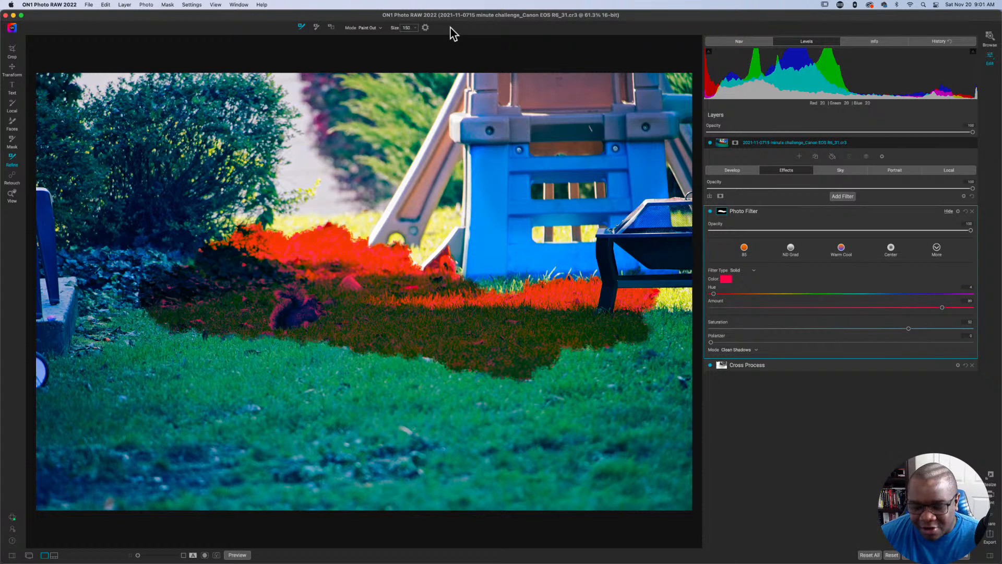
{"action": "key", "text": "super+z"}
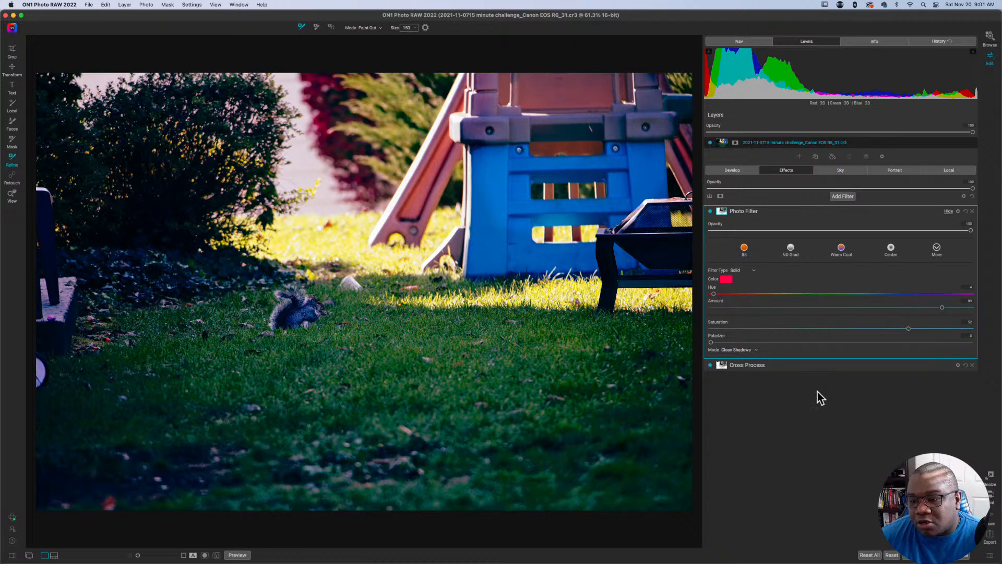
Dismiss the cancel-editing prompt and return to the Backyard Wild Life thumbnails in Browse.
{"action": "key", "text": "Escape"}
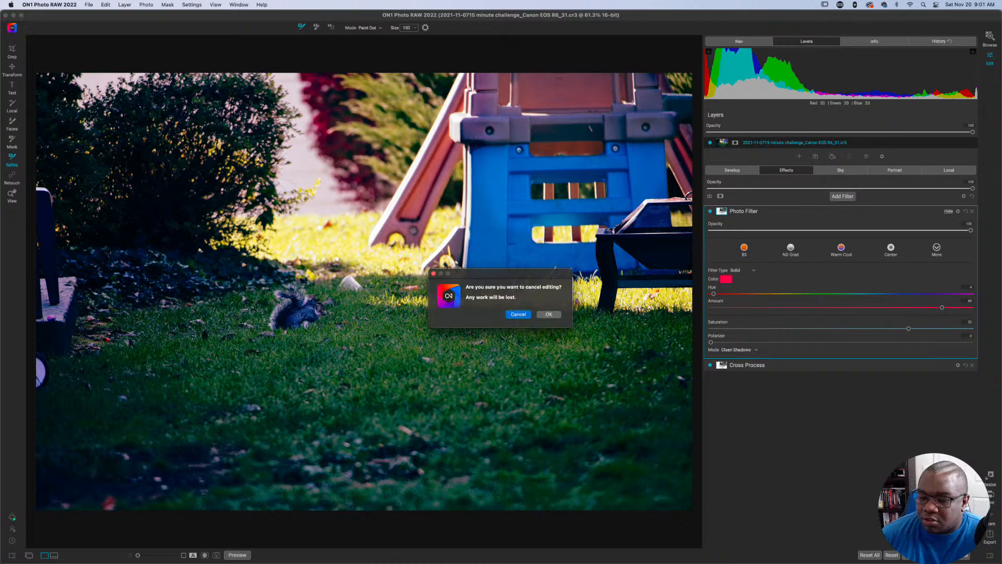
{"action": "left_click", "coordinate": [555, 315]}
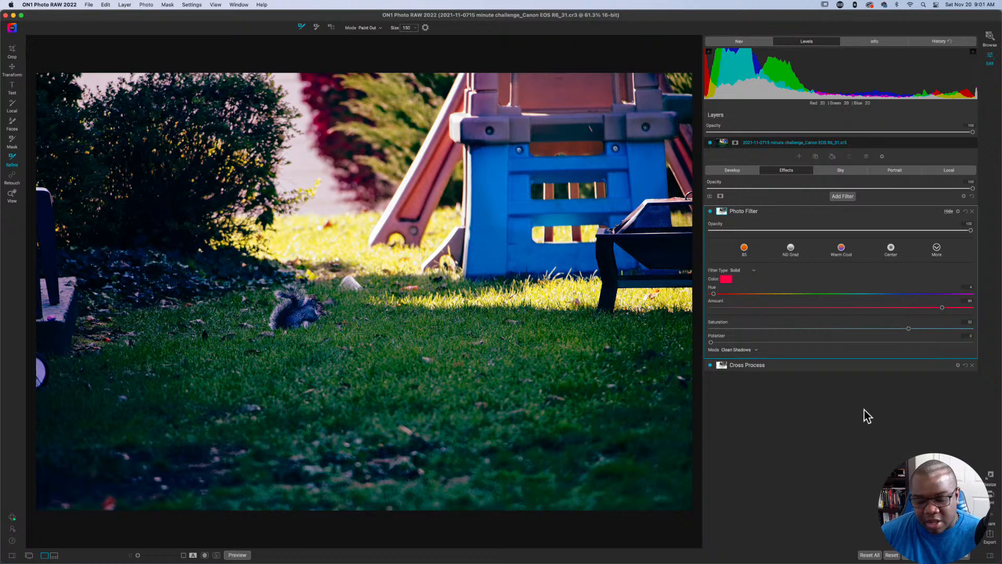
{"action": "key", "text": "g"}
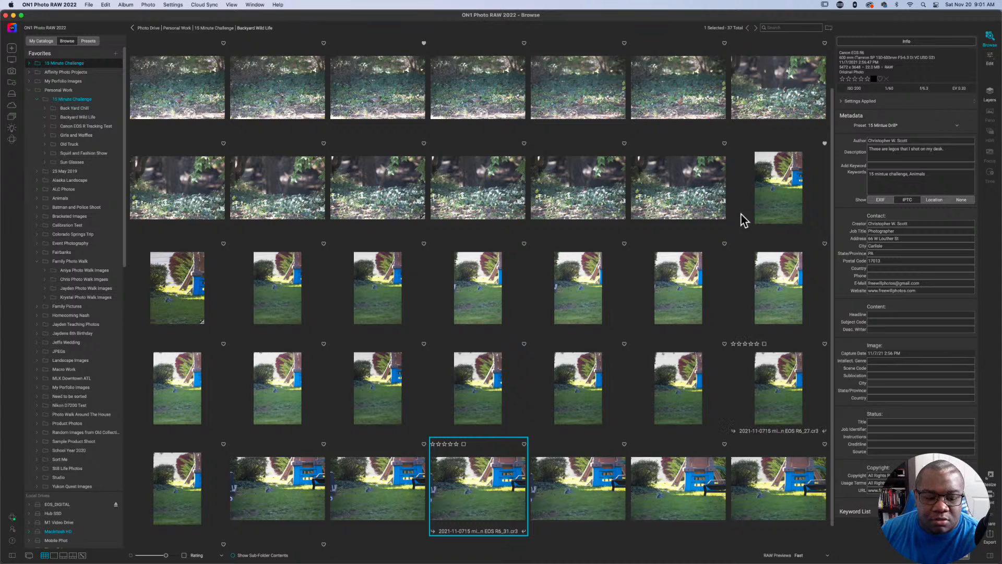
Try the new album shortcut without adding any photos and cancel the dialog.
{"action": "scroll", "coordinate": [79, 336], "scroll_direction": "down", "scroll_amount": 15}
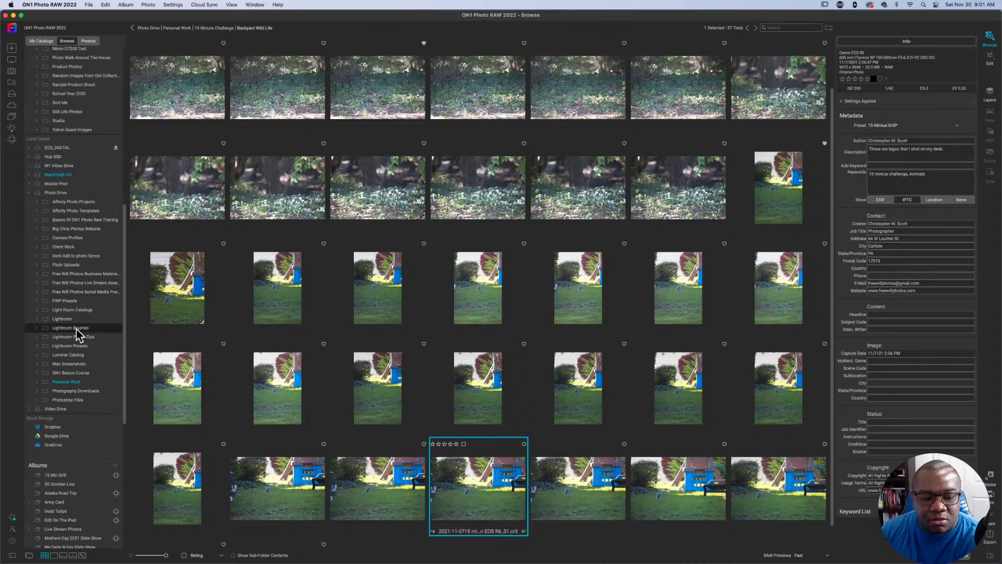
{"action": "scroll", "coordinate": [78, 334], "scroll_direction": "down", "scroll_amount": 10}
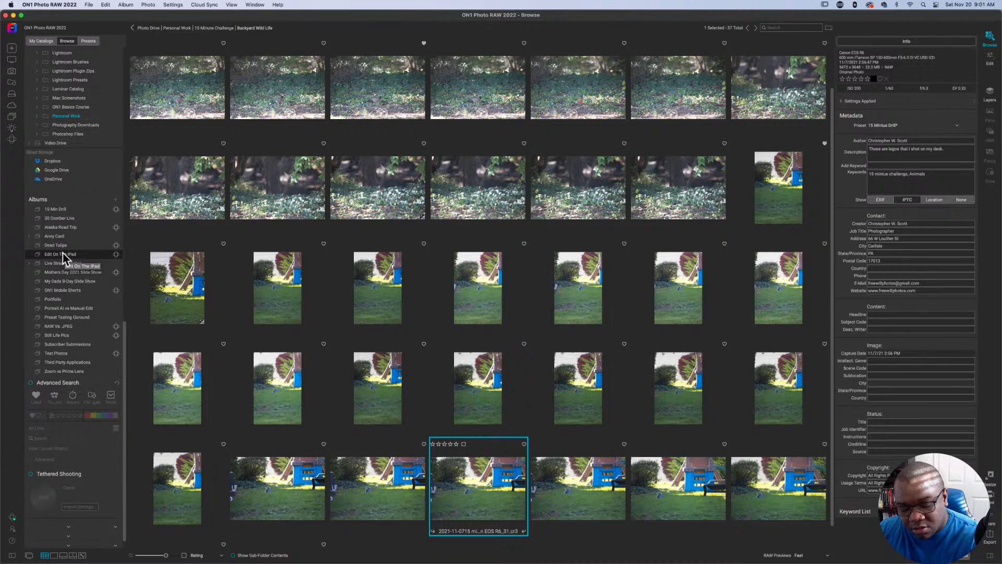
{"action": "key", "text": "super+n"}
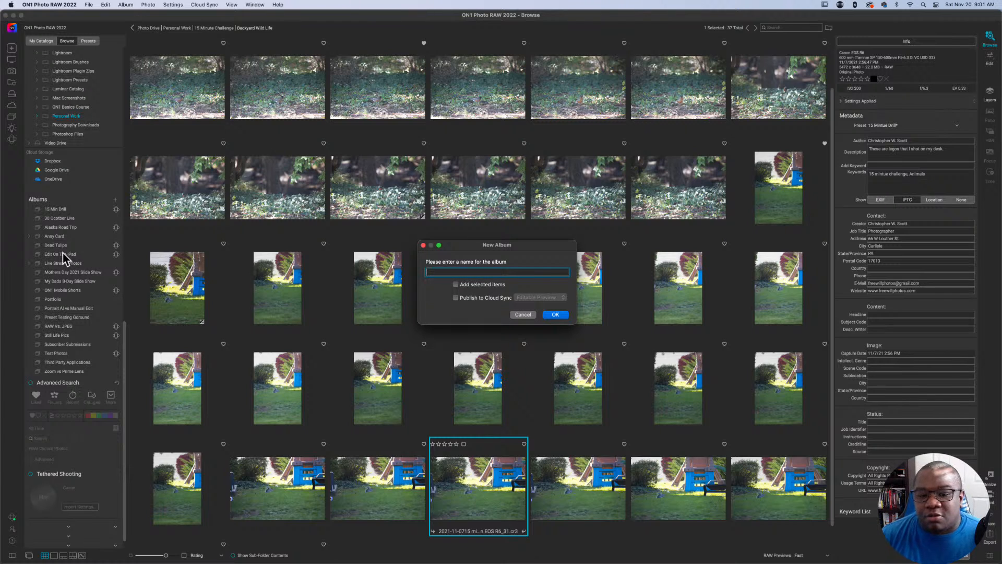
{"action": "left_click", "coordinate": [523, 316]}
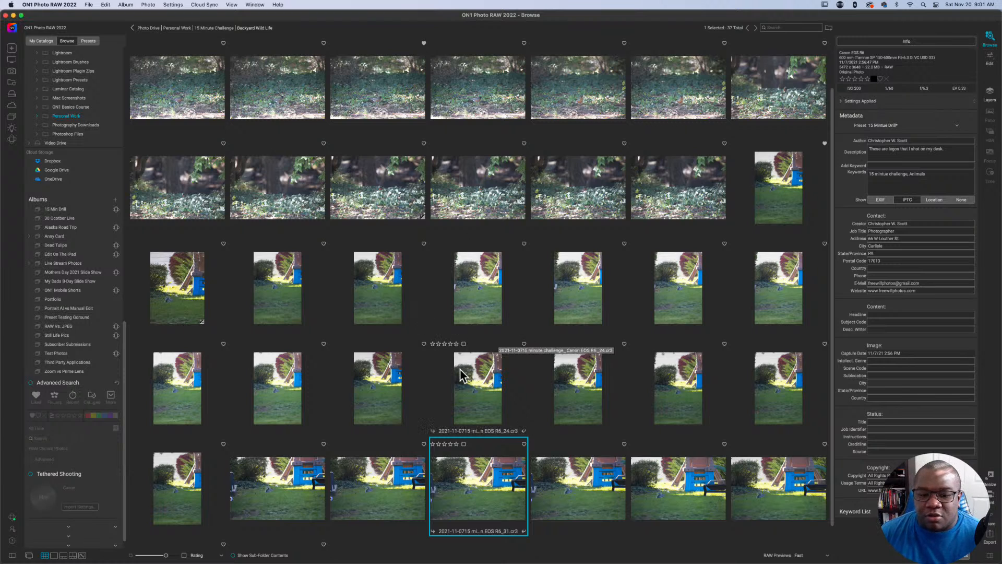
Select photos 14 through 34, try a new album named "Little Animal" that includes the selected items, and cancel it.
{"action": "left_click", "coordinate": [786, 502]}
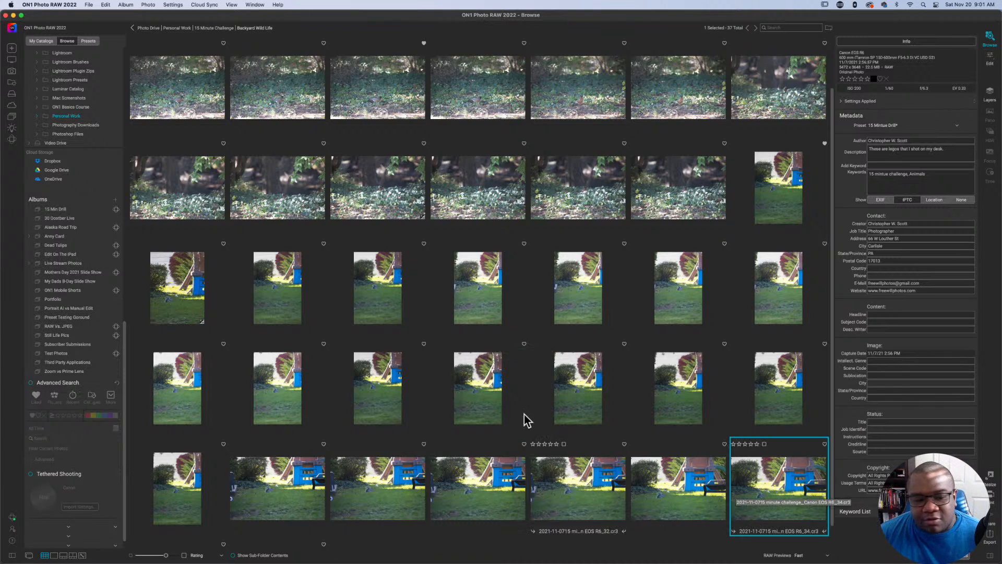
{"action": "left_click", "coordinate": [186, 278], "text": "shift"}
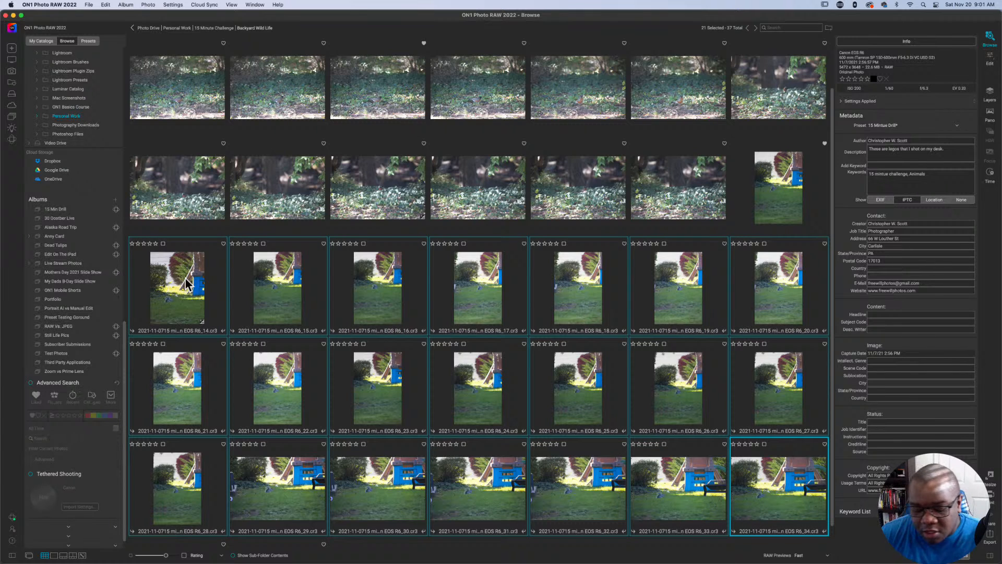
{"action": "key", "text": "super+shift+n"}
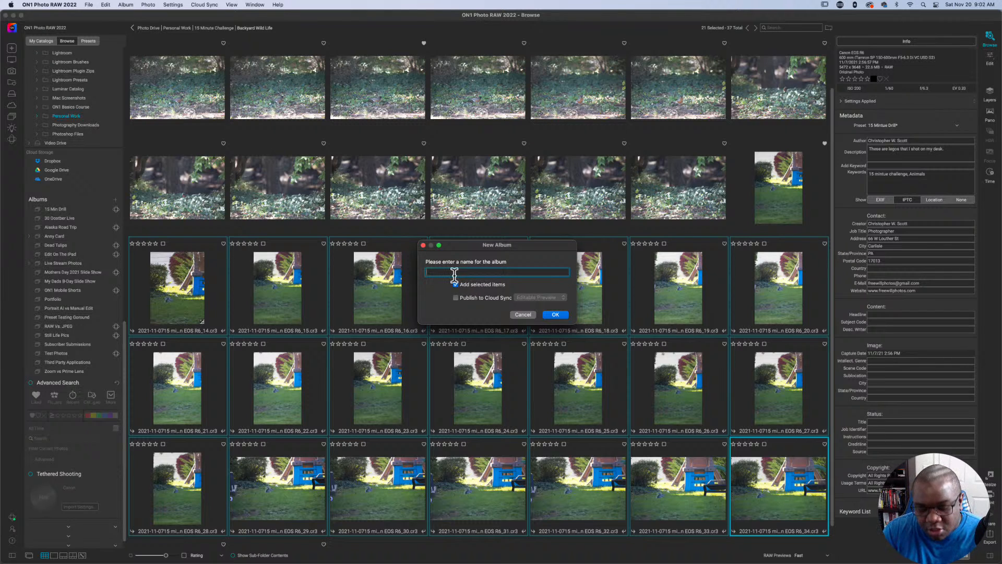
{"action": "type", "text": "Little An"}
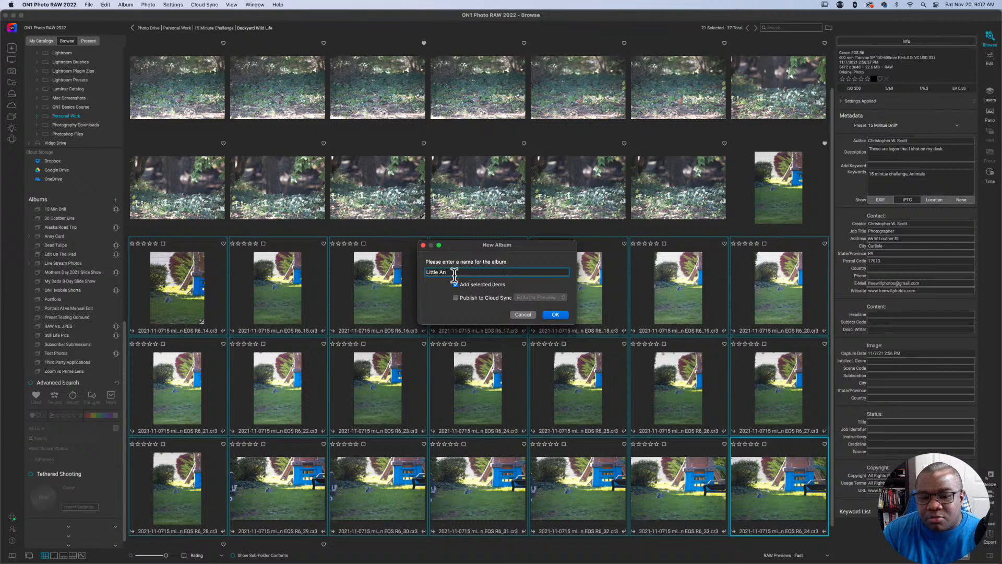
{"action": "type", "text": "imal"}
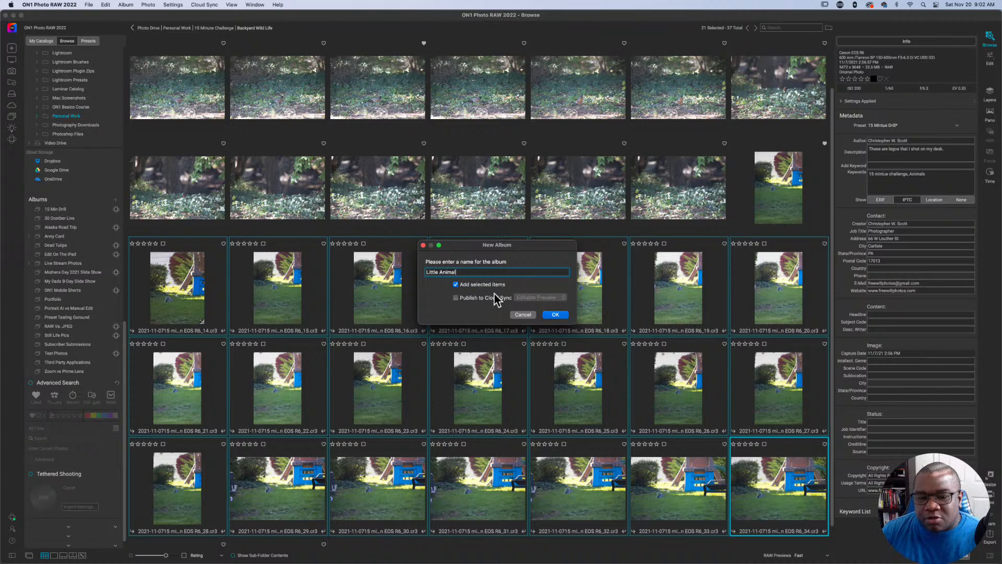
{"action": "left_click", "coordinate": [526, 314]}
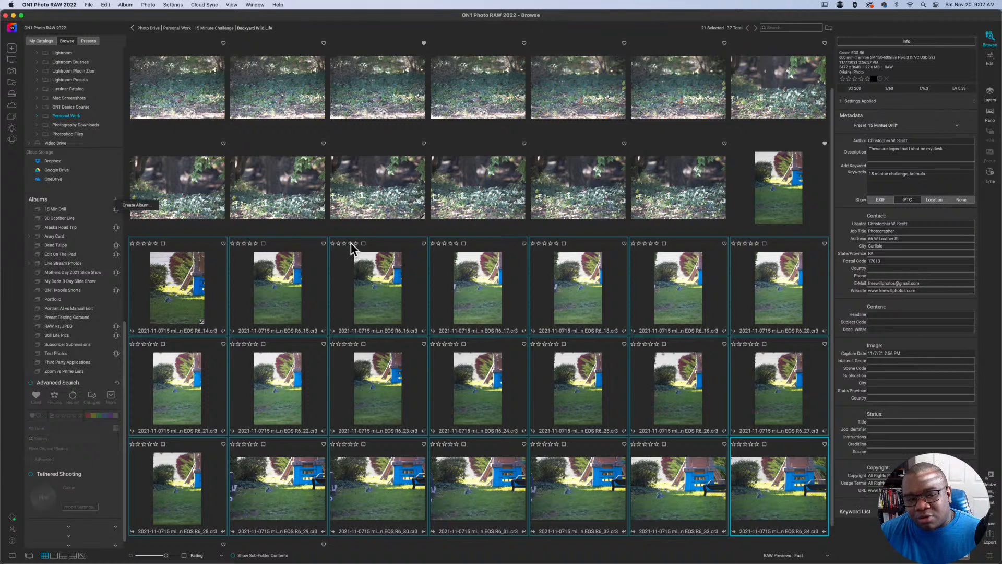
Try creating an album from the Albums list, then try the shortcut with an album named "asfda" including selected items, and cancel both.
{"action": "left_click", "coordinate": [137, 207]}
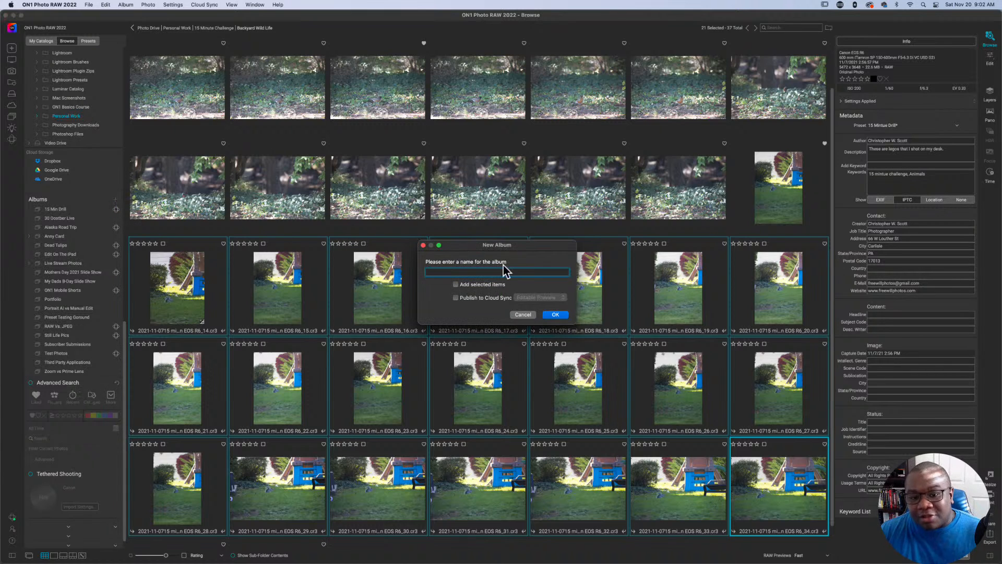
{"action": "left_click", "coordinate": [522, 315]}
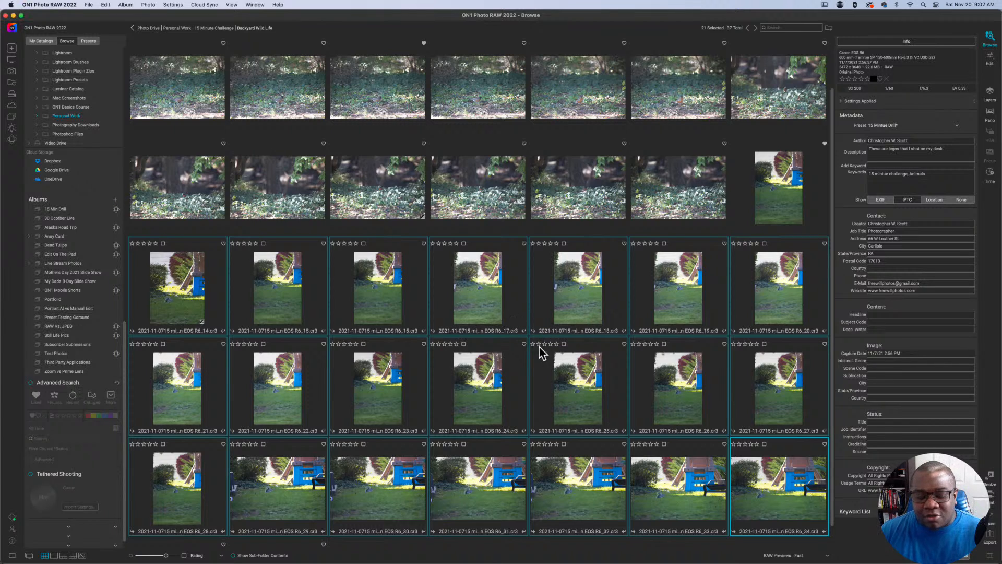
{"action": "key", "text": "super+n"}
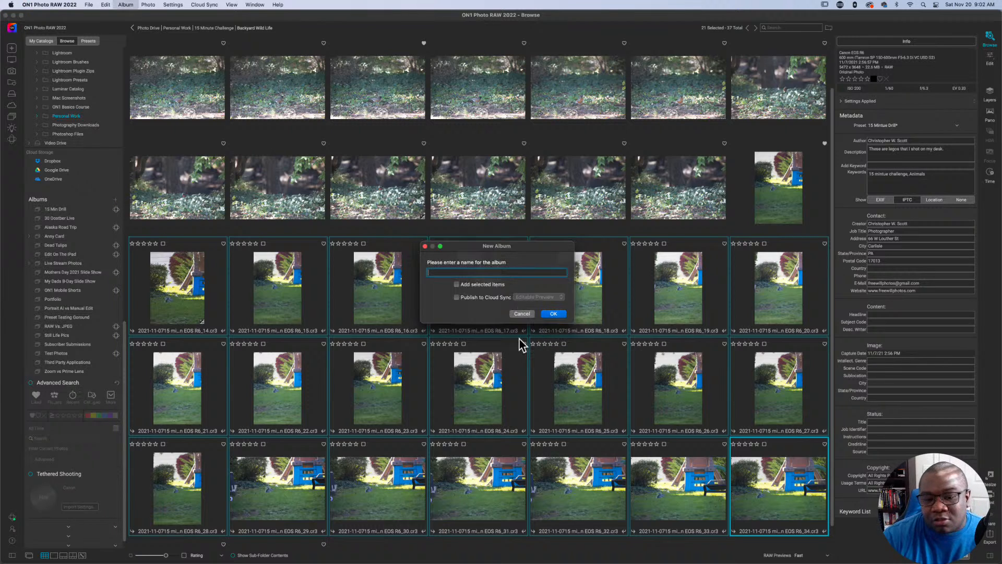
{"action": "type", "text": "asfda"}
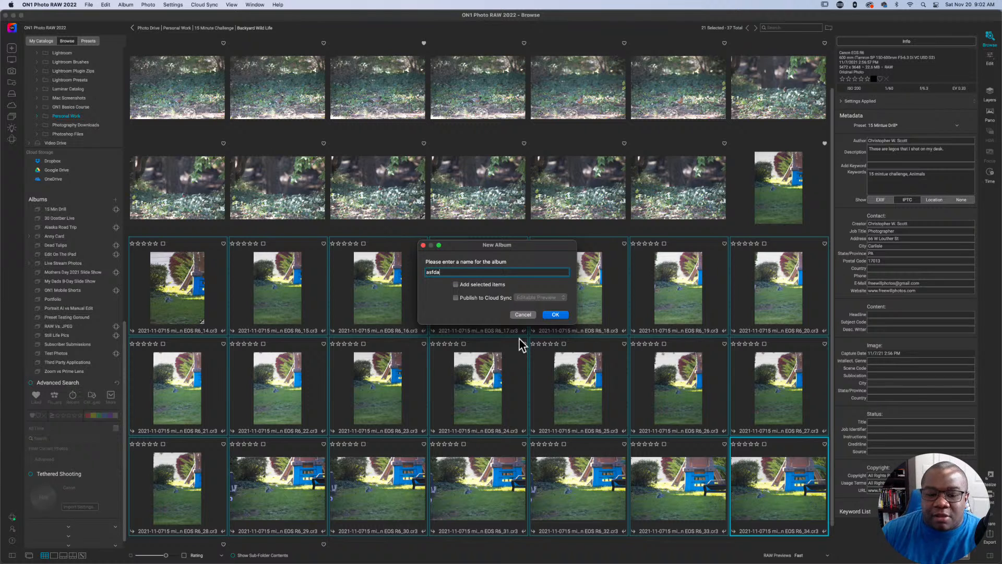
{"action": "left_click", "coordinate": [486, 284]}
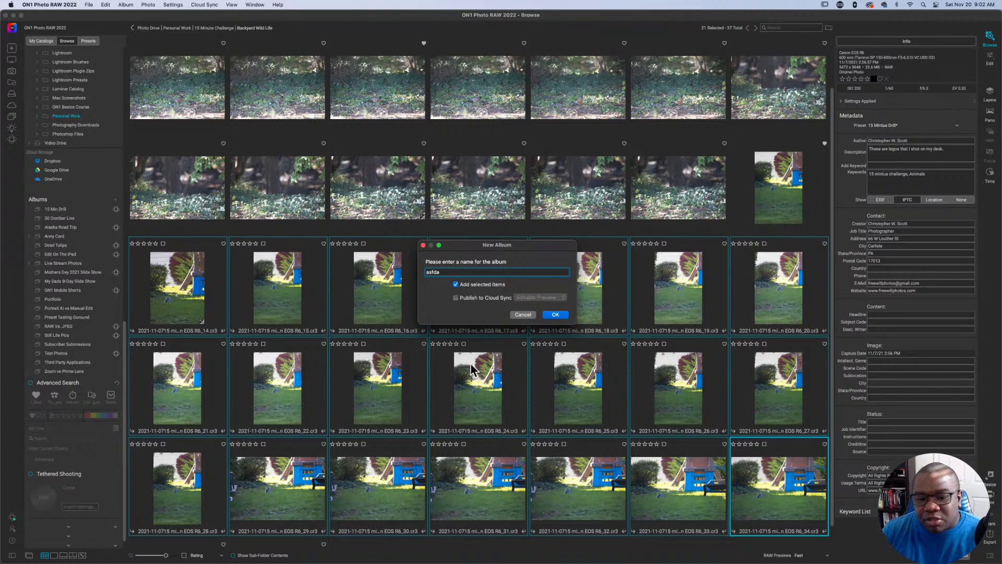
{"action": "left_click", "coordinate": [519, 315]}
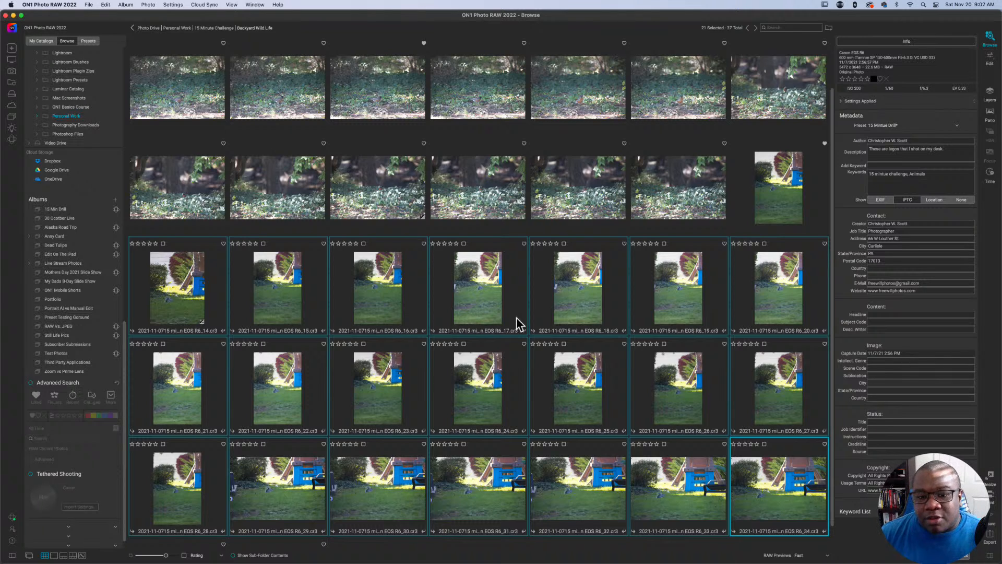
Select only photo 17 in the Backyard Wild Life folder and open it in Edit.
{"action": "left_click", "coordinate": [558, 295]}
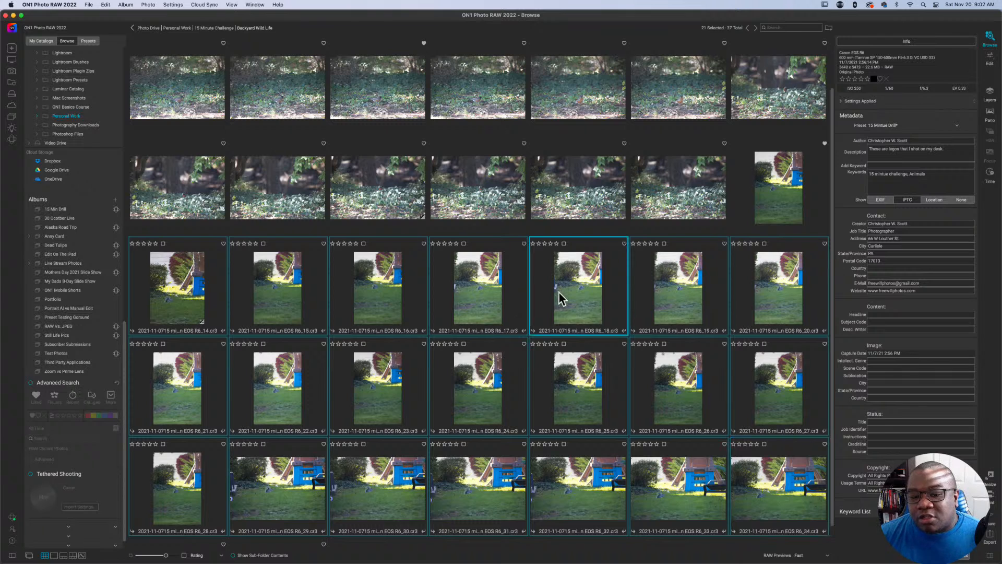
{"action": "left_click", "coordinate": [577, 199]}
{"action": "scroll", "coordinate": [579, 261], "scroll_direction": "down", "scroll_amount": 2}
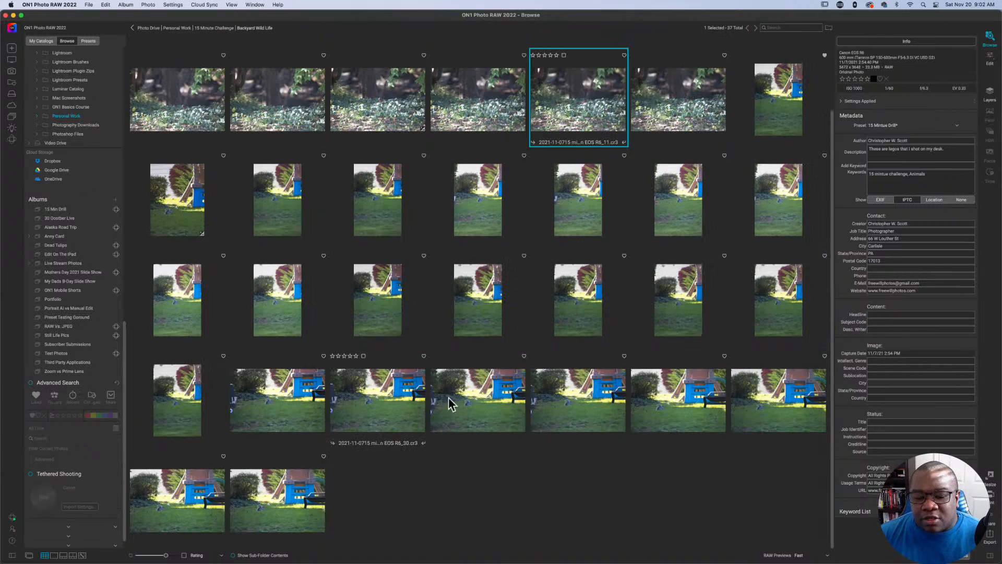
{"action": "scroll", "coordinate": [540, 405], "scroll_direction": "up", "scroll_amount": 2}
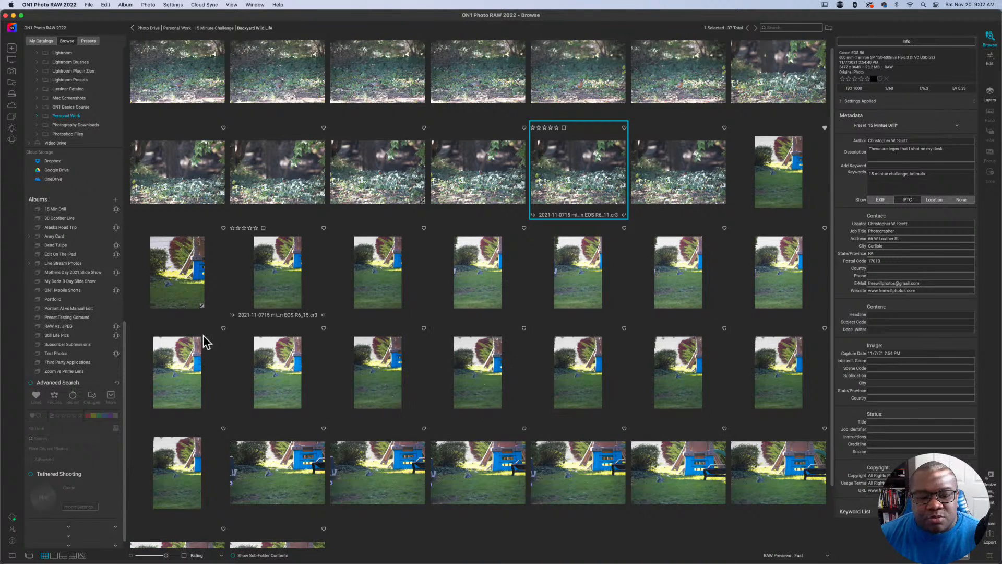
{"action": "left_click", "coordinate": [476, 265]}
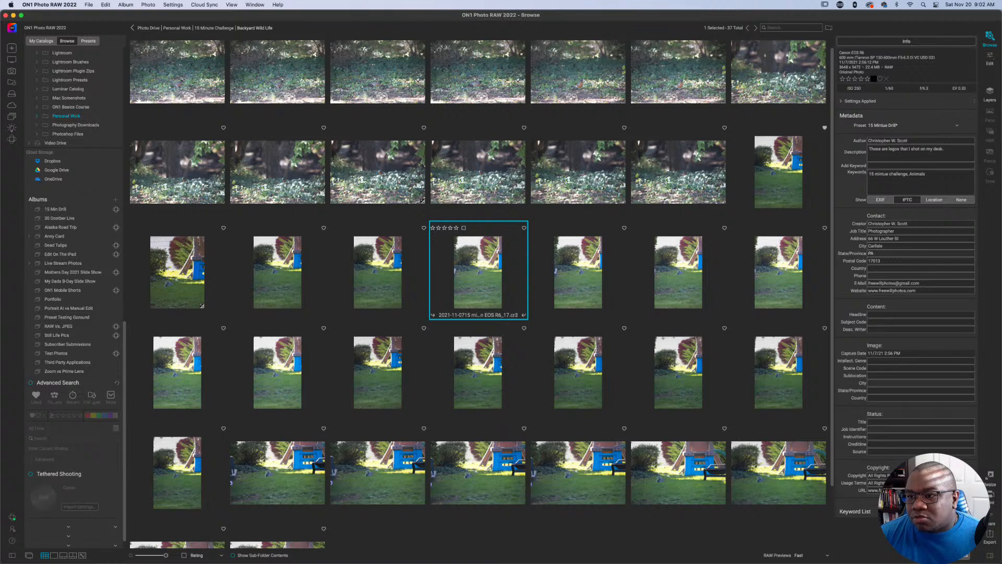
{"action": "left_click", "coordinate": [988, 57]}
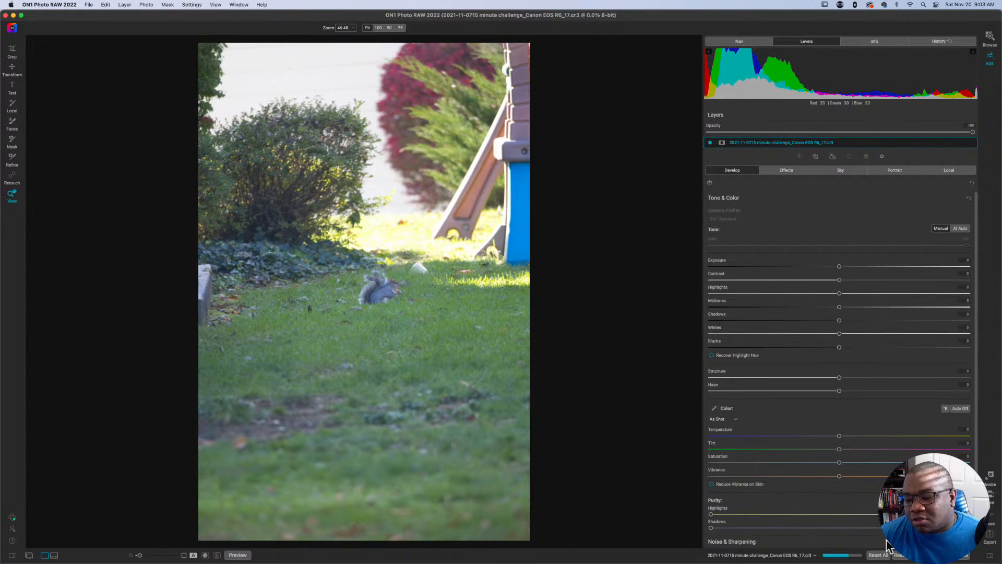
Apply the Desat Cool 1 preset from the FWP Member Presets' Desaturation and Color set, and create a version of the photo in Browse.
{"action": "left_click", "coordinate": [12, 555]}
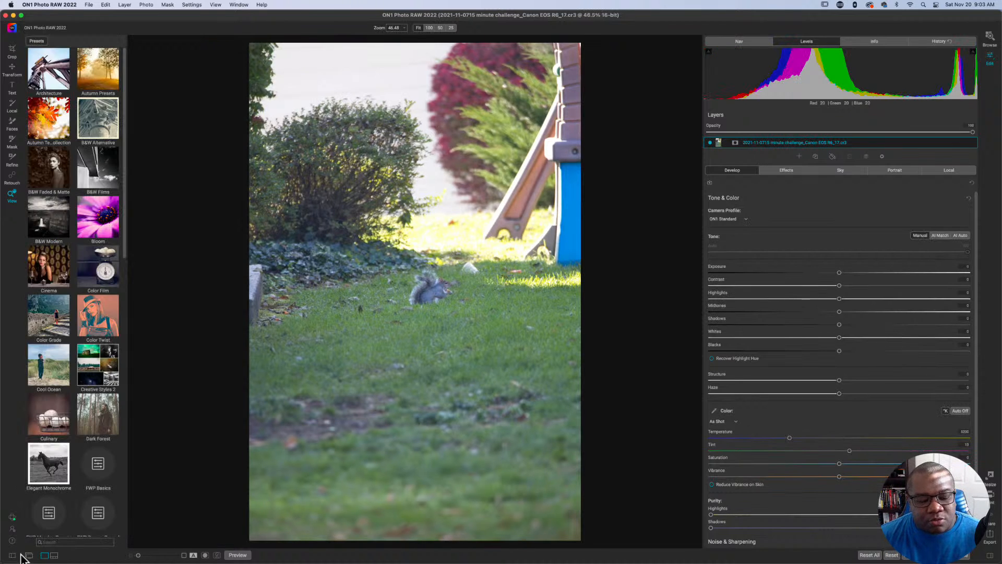
{"action": "scroll", "coordinate": [78, 449], "scroll_direction": "down", "scroll_amount": 5}
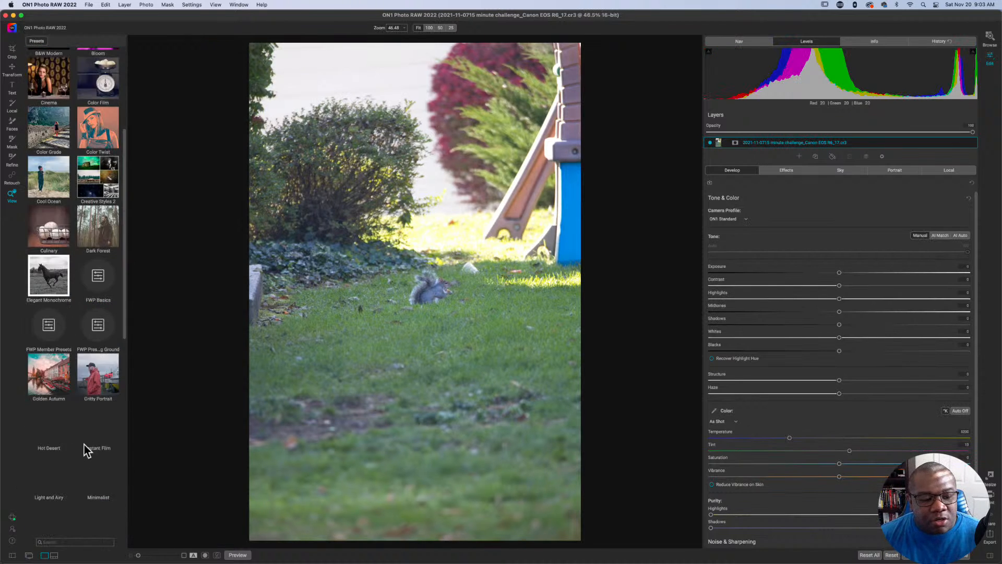
{"action": "scroll", "coordinate": [86, 450], "scroll_direction": "down", "scroll_amount": 7}
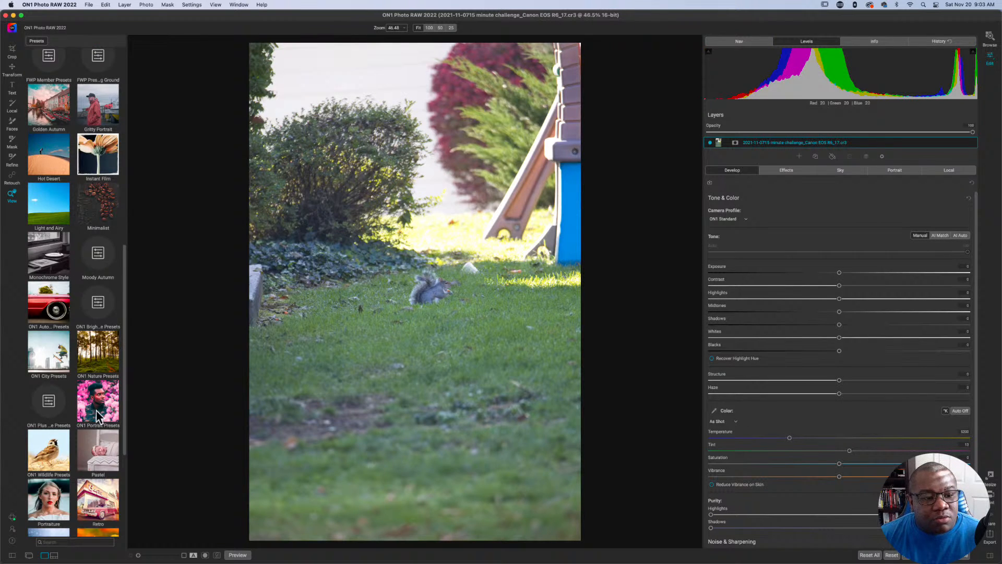
{"action": "scroll", "coordinate": [98, 415], "scroll_direction": "up", "scroll_amount": 1}
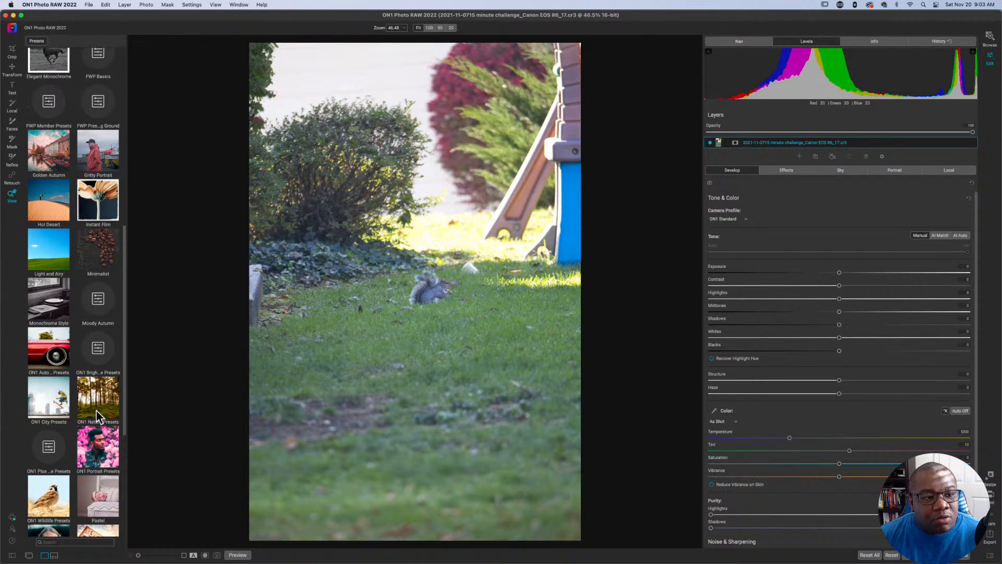
{"action": "left_click", "coordinate": [48, 100]}
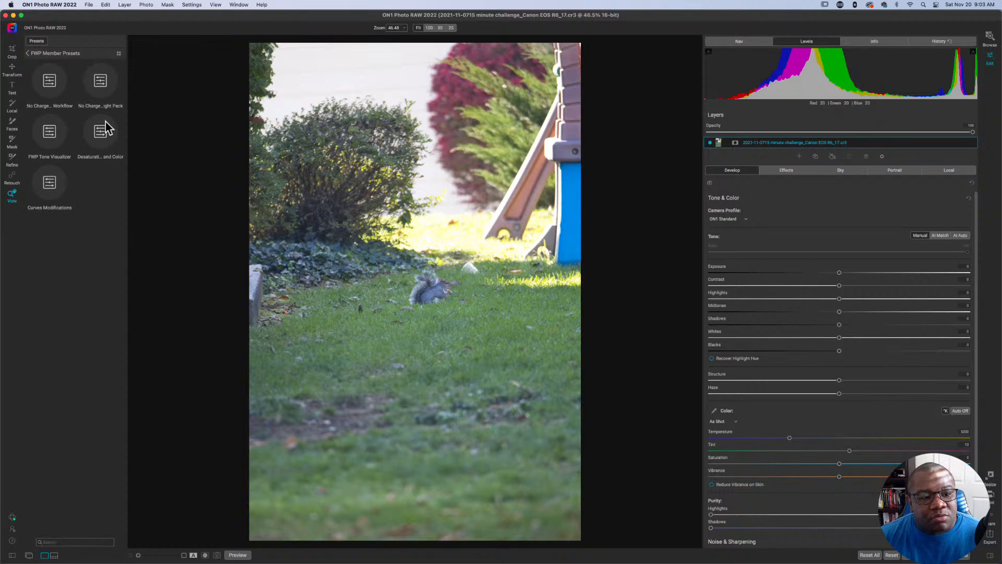
{"action": "left_click", "coordinate": [99, 134]}
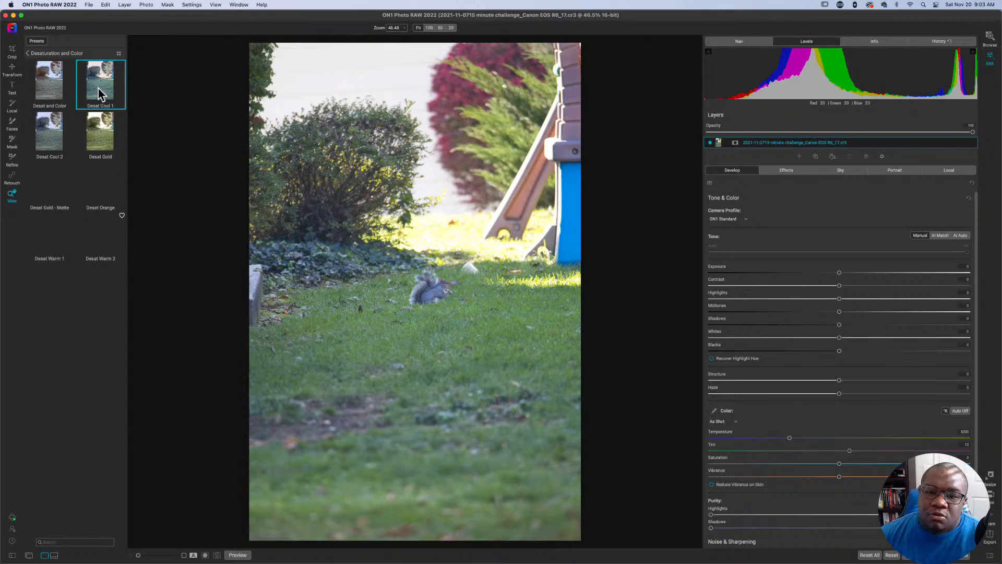
{"action": "left_click", "coordinate": [98, 89]}
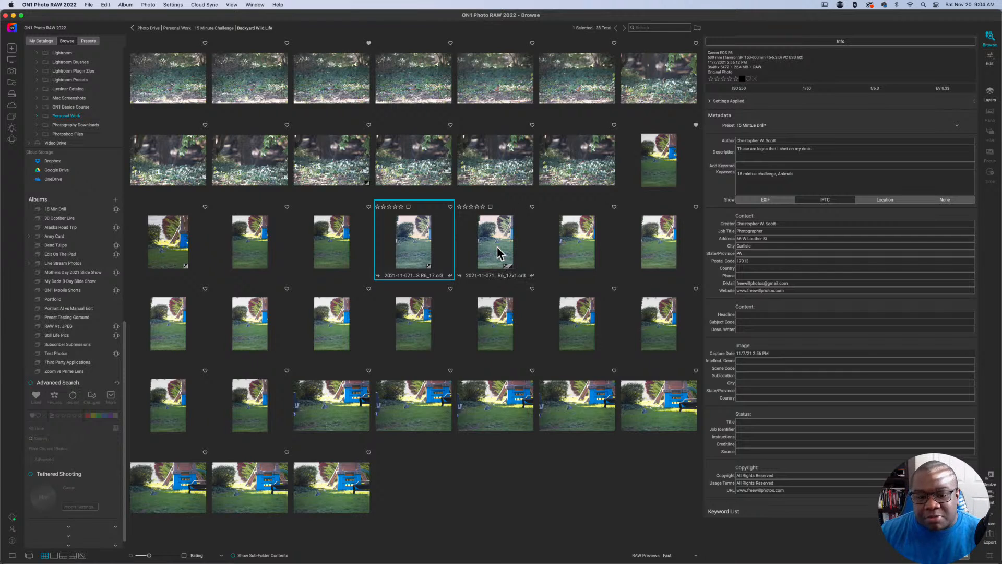
Apply the B8 preset from B&W Modern to version 17v1 in Browse and create a further version of it.
{"action": "left_click", "coordinate": [498, 252]}
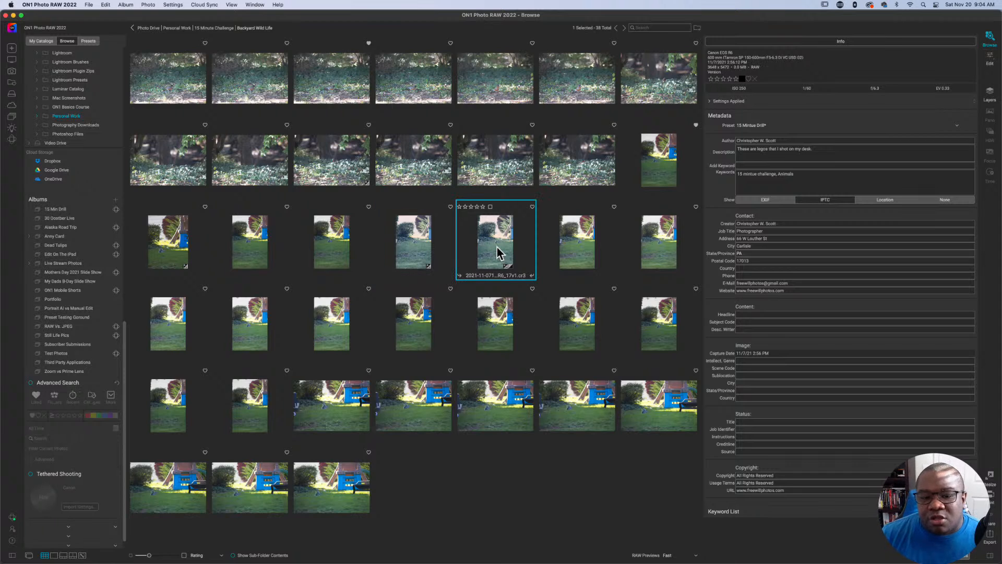
{"action": "left_click", "coordinate": [83, 41]}
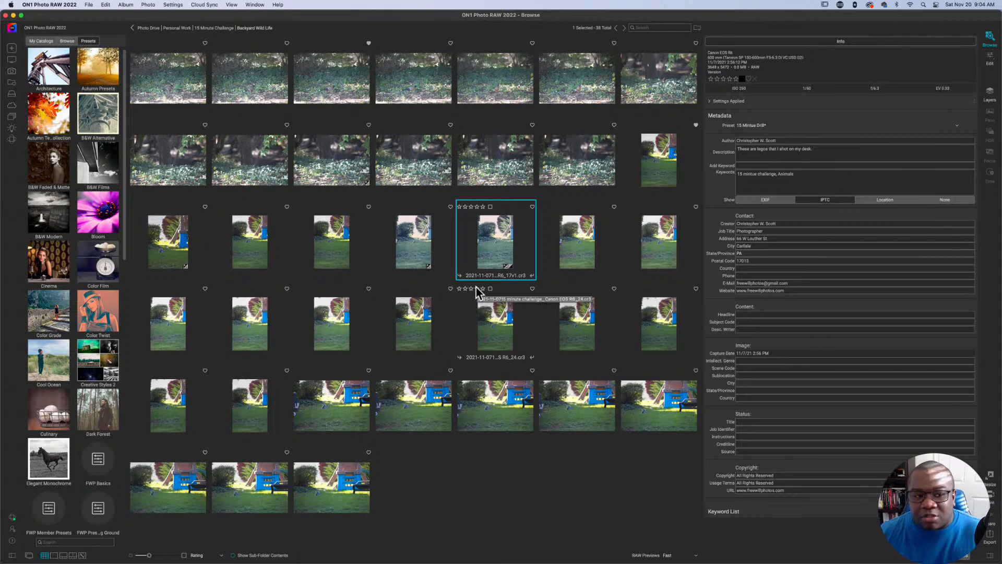
{"action": "left_click", "coordinate": [48, 230]}
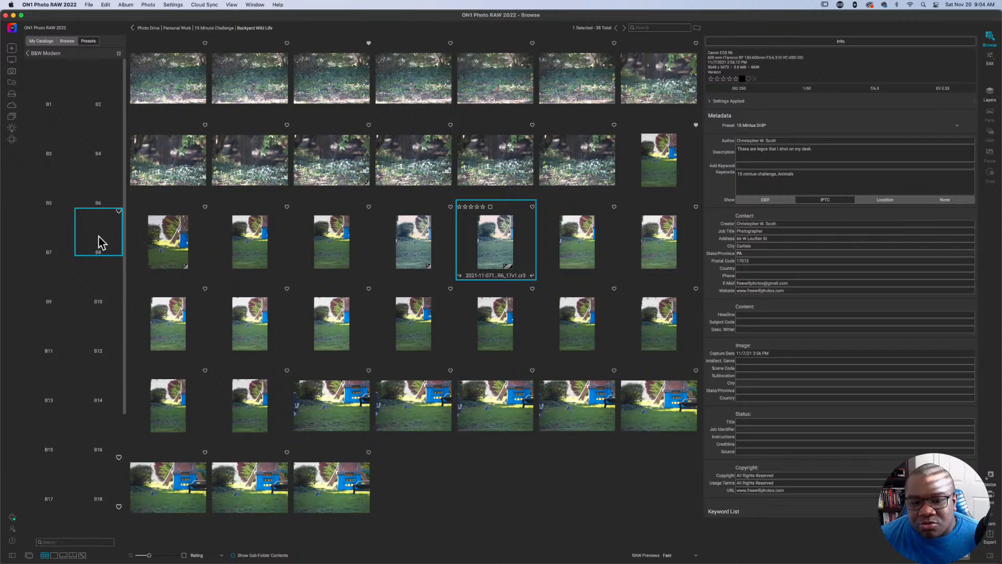
{"action": "left_click", "coordinate": [101, 242]}
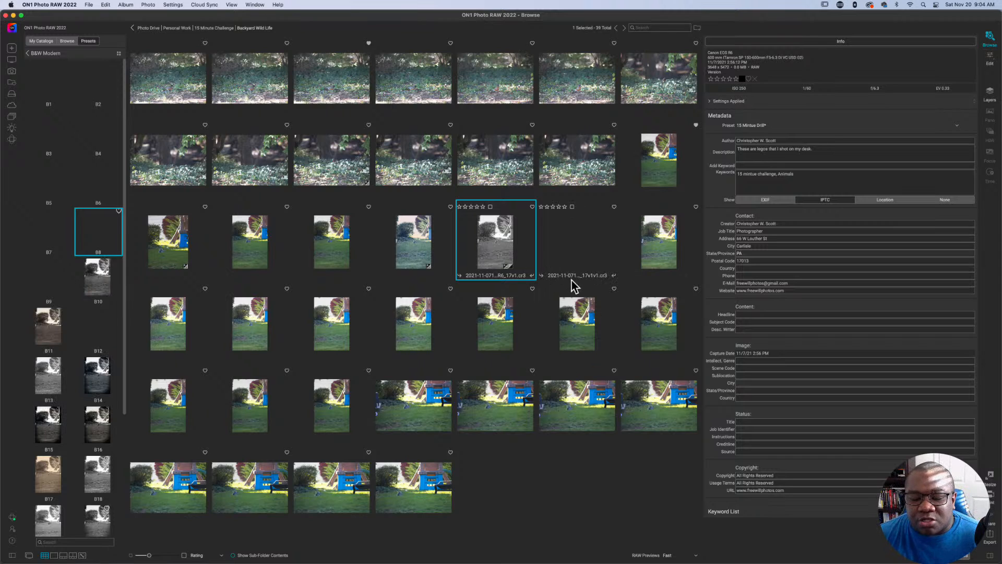
Apply the B17 preset from B&W Modern to version 17v1v1, leaving that version selected.
{"action": "left_click", "coordinate": [567, 256]}
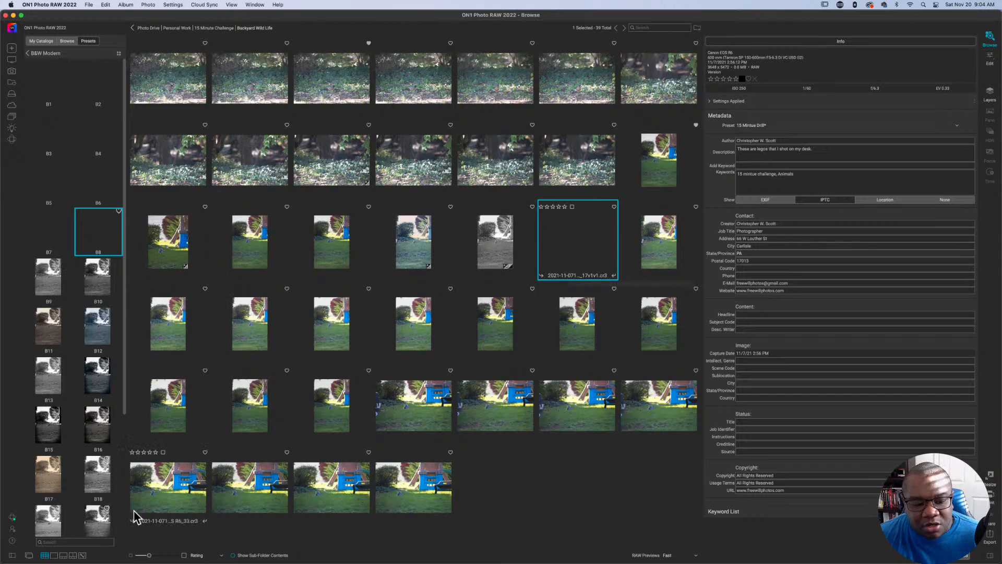
{"action": "left_click", "coordinate": [52, 482]}
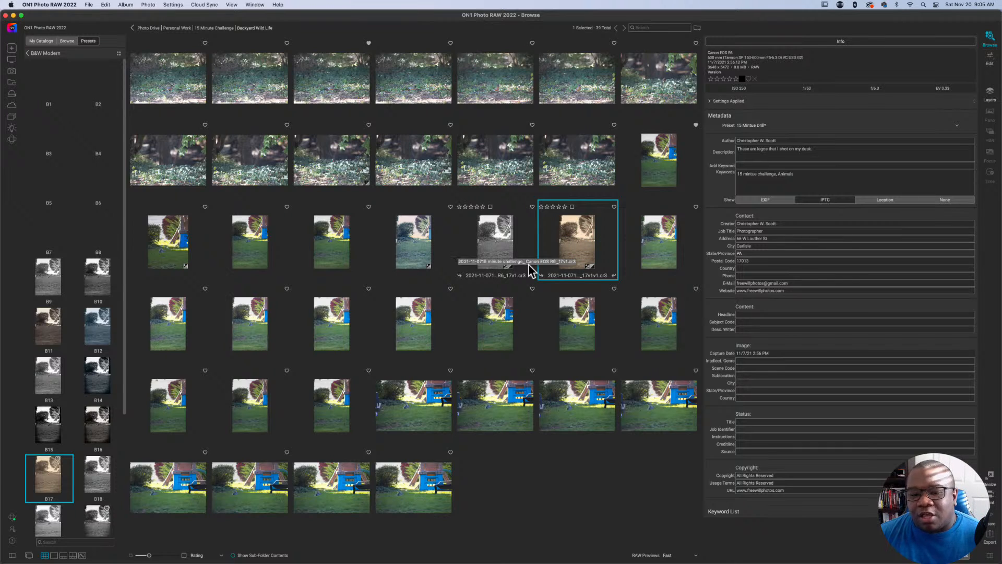
{"action": "right_click", "coordinate": [498, 248]}
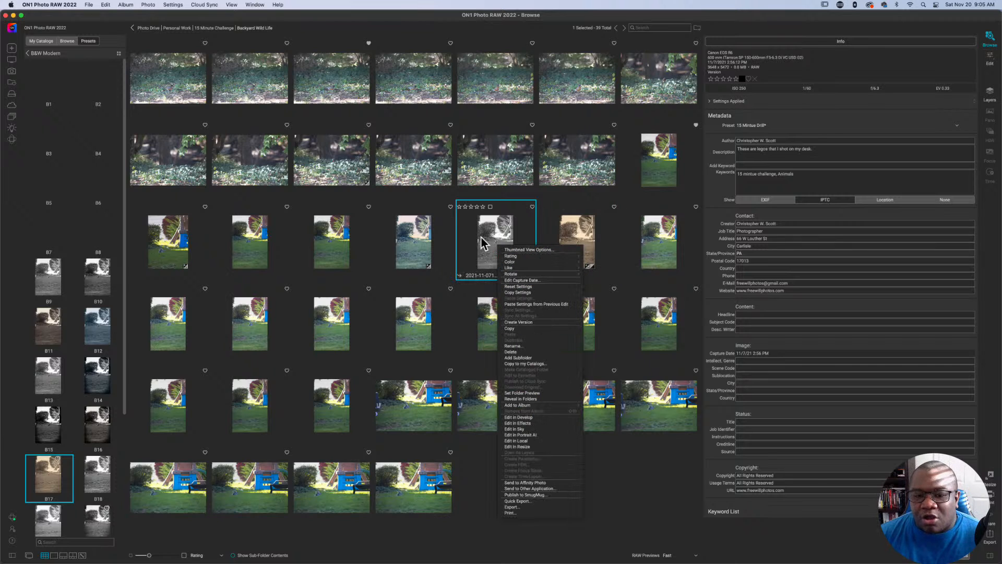
{"action": "left_click", "coordinate": [583, 232]}
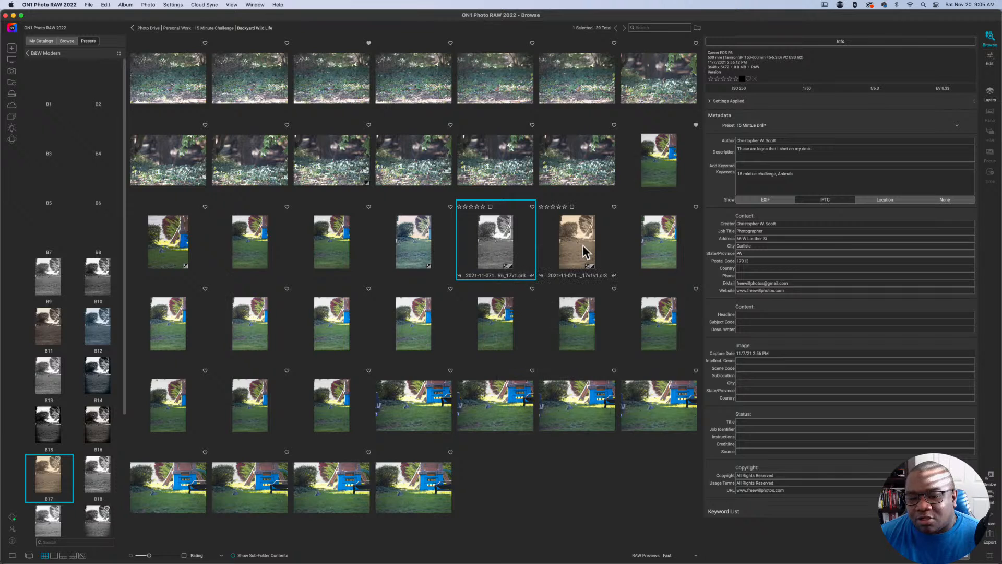
{"action": "left_click", "coordinate": [585, 252]}
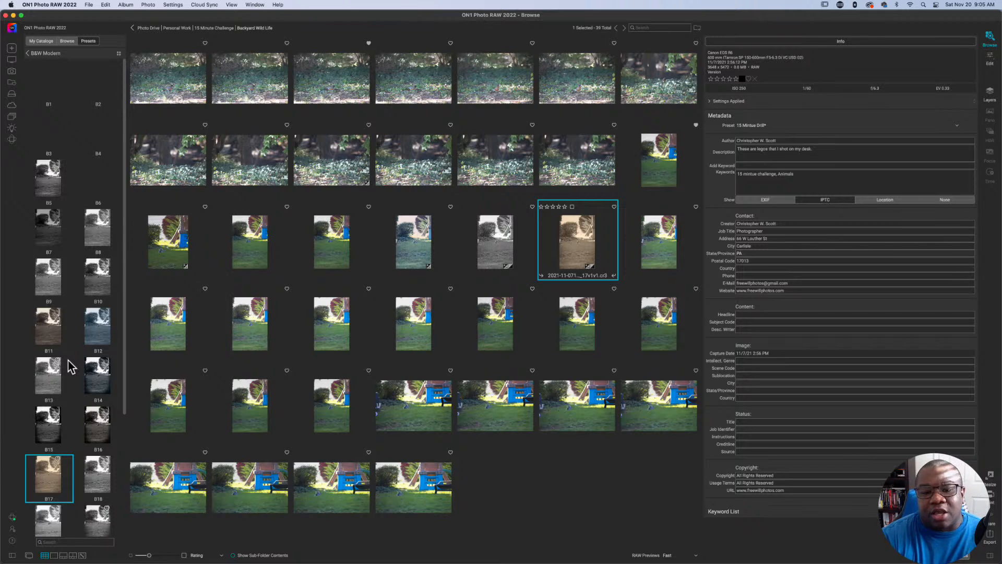
Open the Extras Manager and review its Presets, Resize, Skies and LUTs categories.
{"action": "key", "text": "super+apostrophe"}
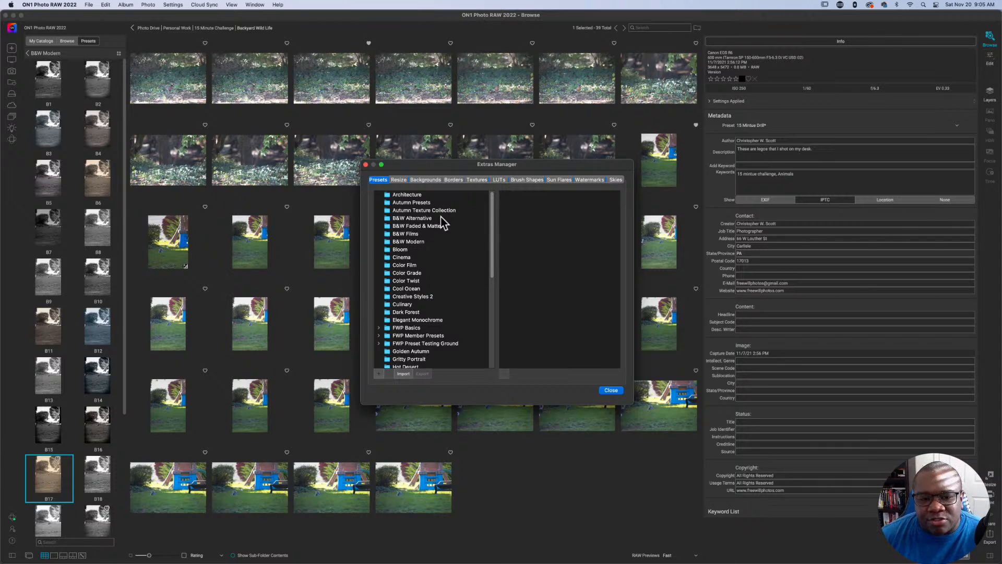
{"action": "scroll", "coordinate": [477, 237], "scroll_direction": "down", "scroll_amount": 5}
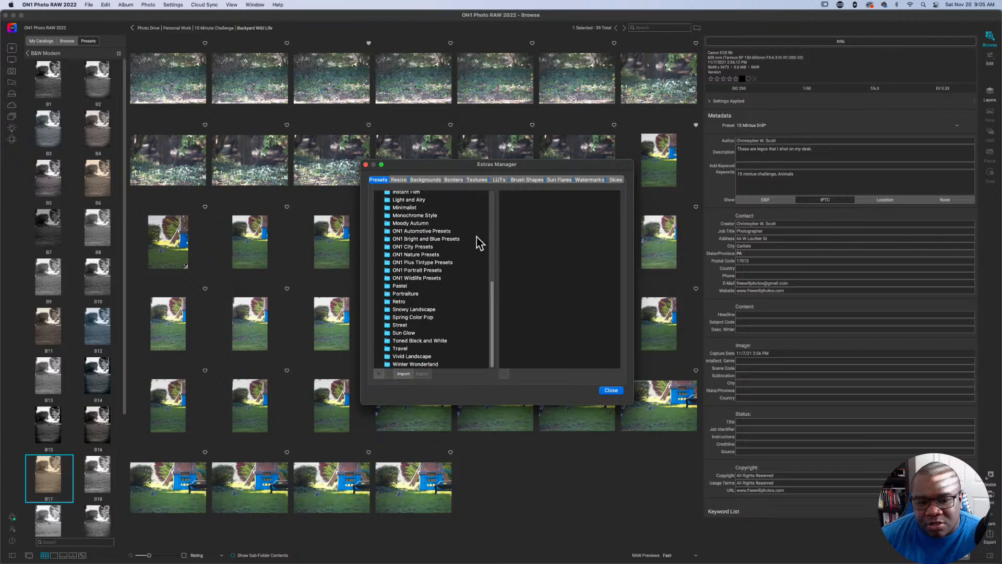
{"action": "scroll", "coordinate": [477, 237], "scroll_direction": "up", "scroll_amount": 5}
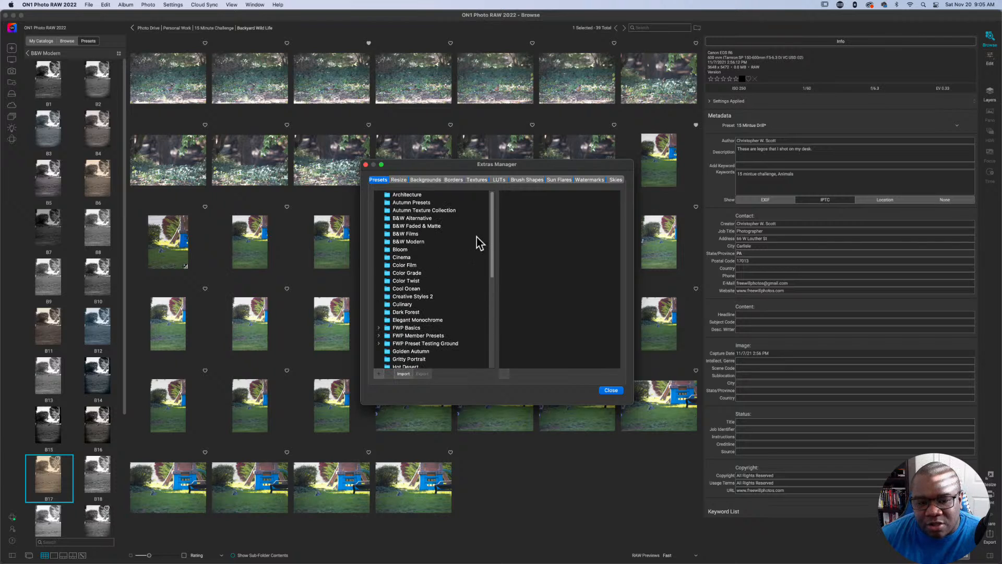
{"action": "left_click", "coordinate": [398, 179]}
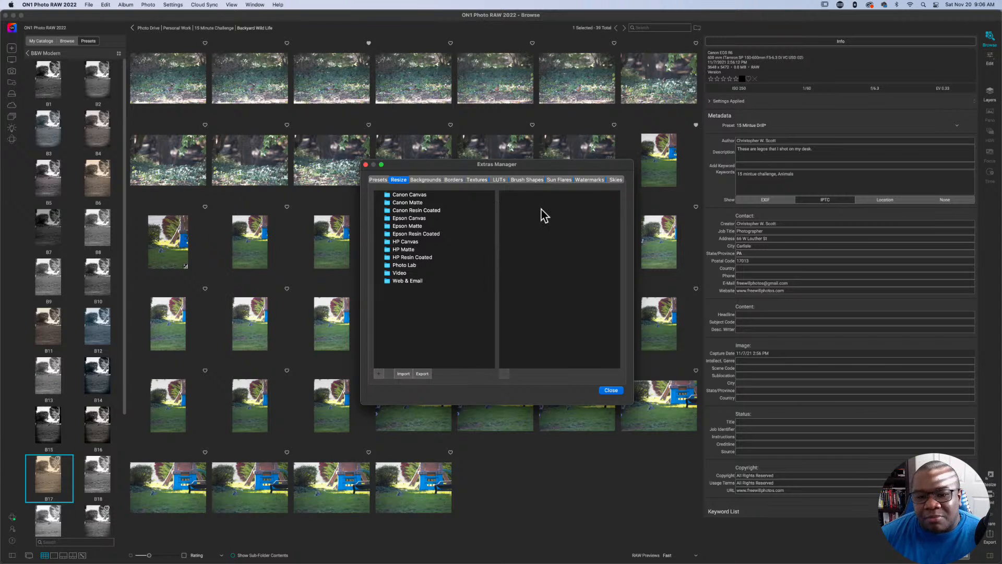
{"action": "left_click", "coordinate": [615, 180]}
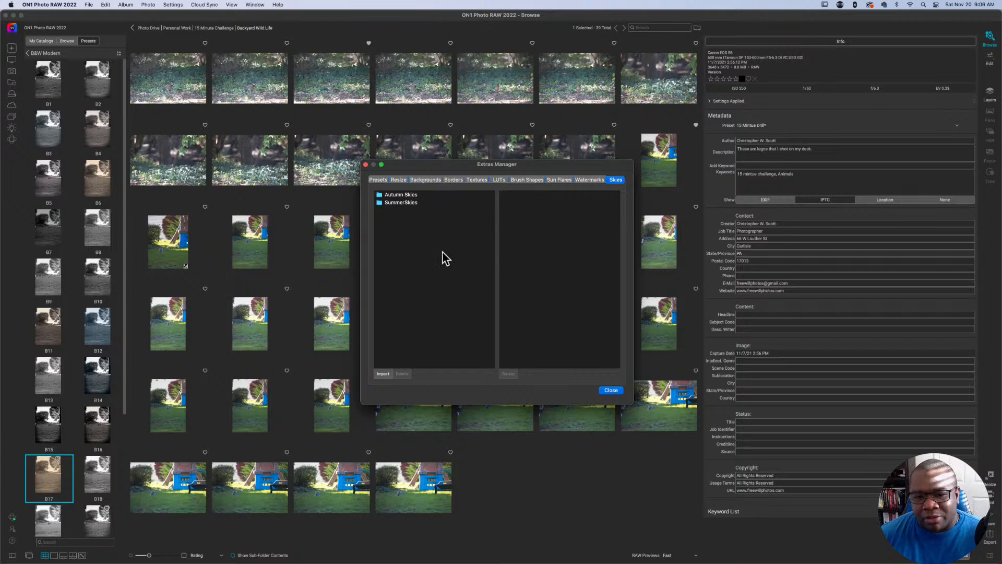
{"action": "left_click", "coordinate": [502, 180]}
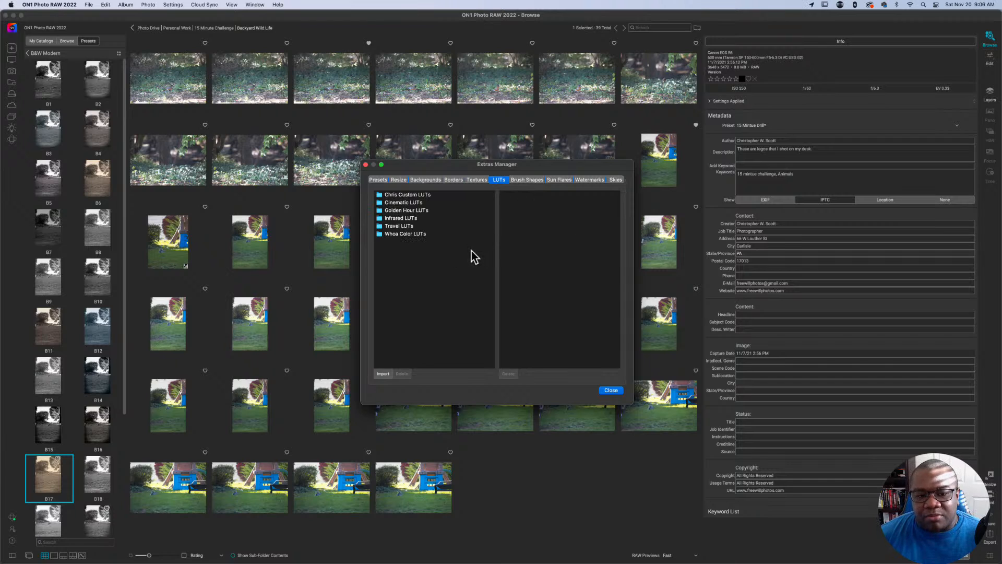
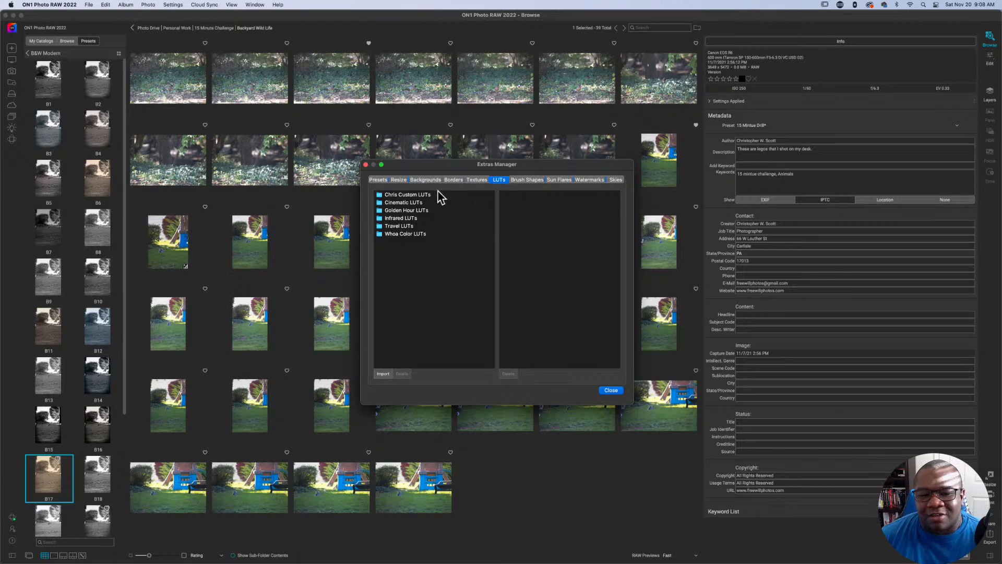
Review the Textures category in the Extras Manager and close the manager.
{"action": "left_click", "coordinate": [477, 181]}
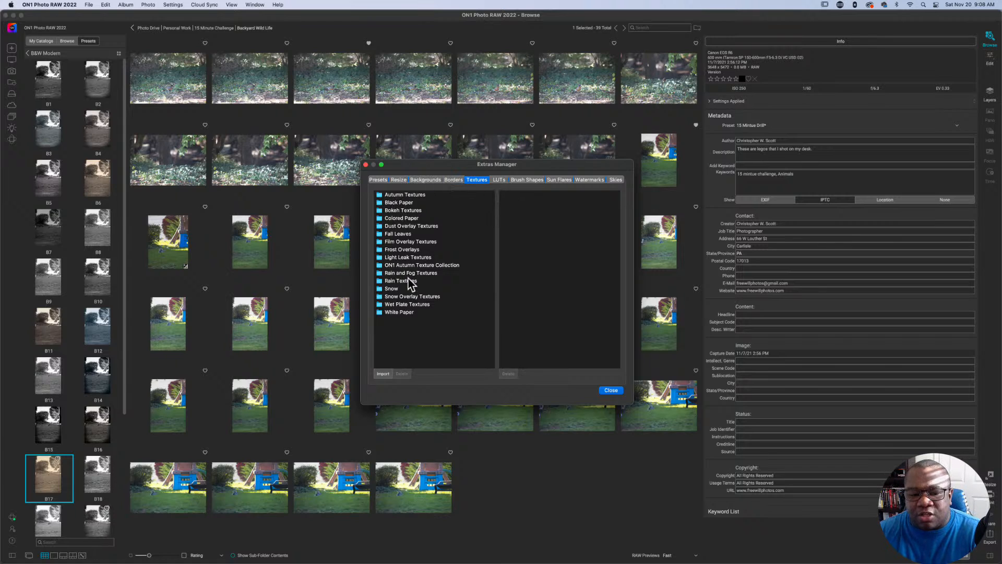
{"action": "left_click", "coordinate": [365, 164]}
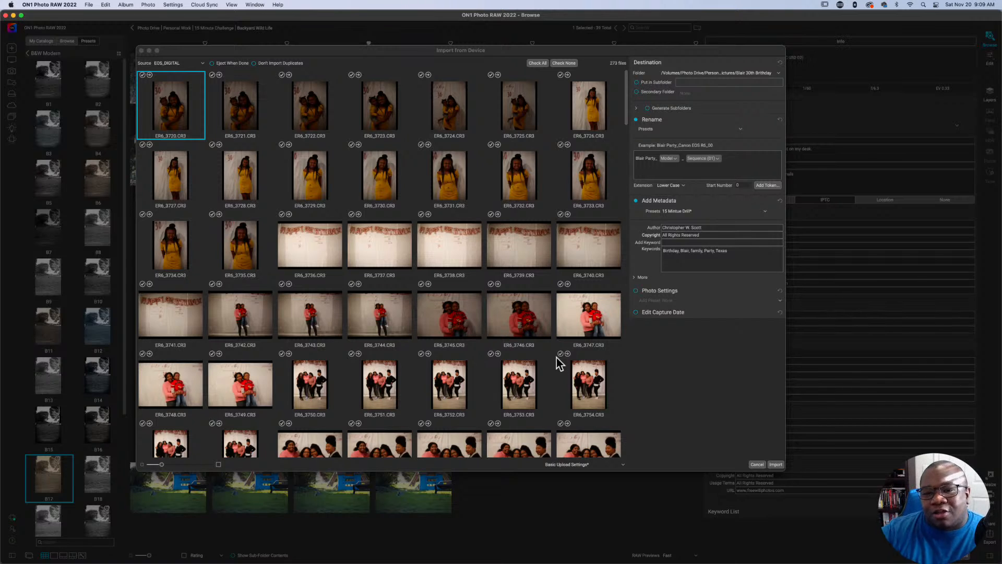
Cancel the import from the EOS_DIGITAL source and look over the available file commands.
{"action": "left_click", "coordinate": [757, 464]}
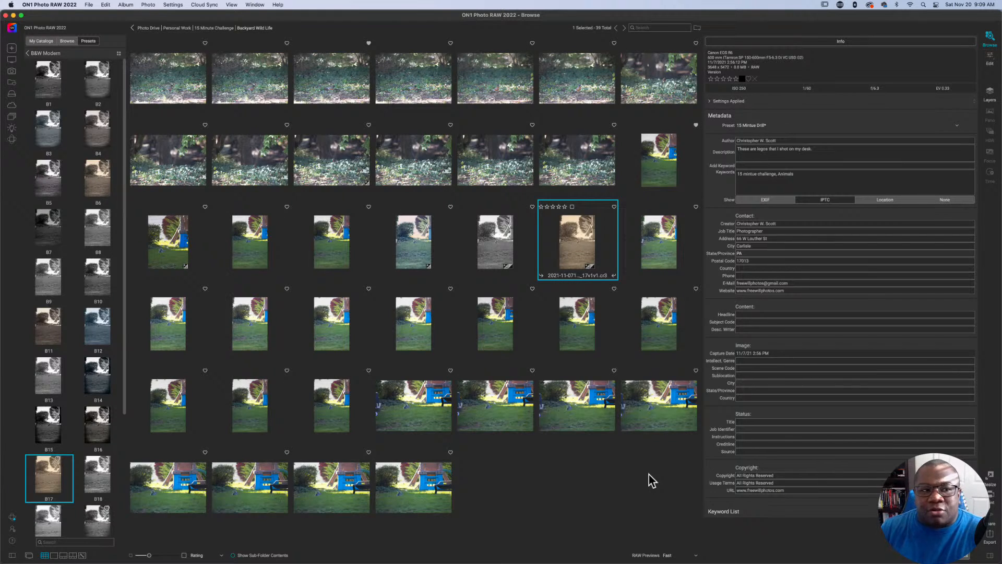
{"action": "left_click", "coordinate": [89, 6]}
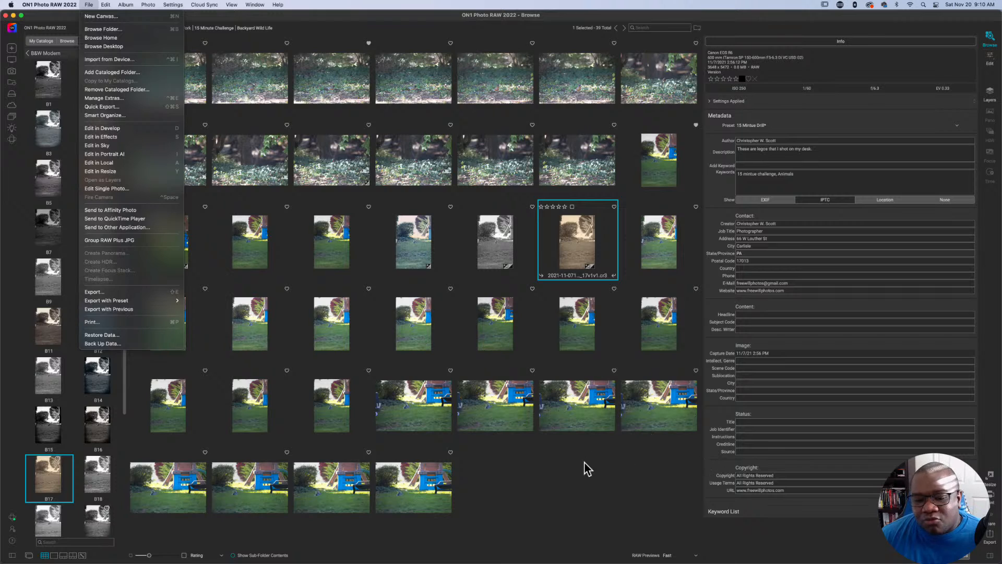
{"action": "left_click", "coordinate": [566, 470]}
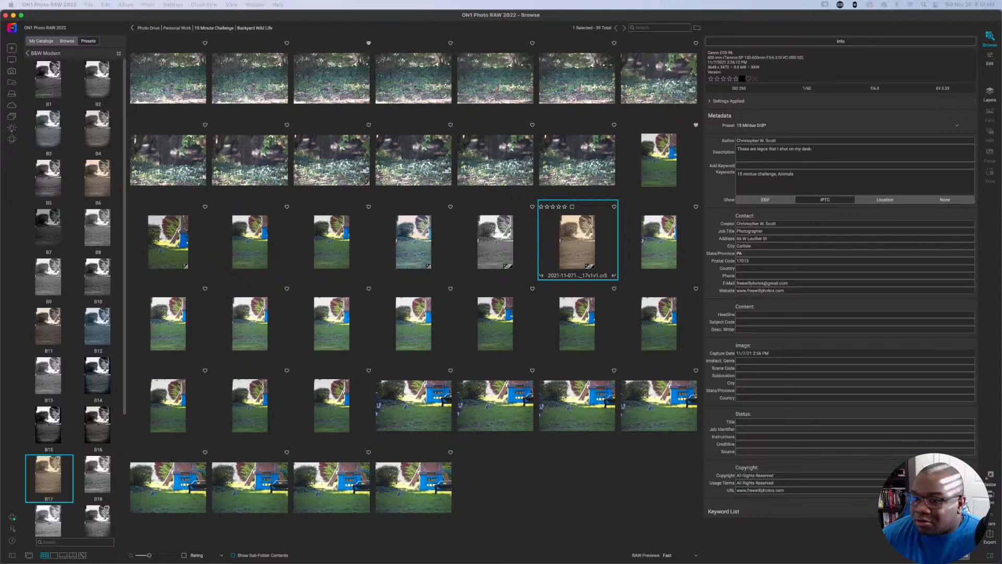
Bring the Stream Deck window into view to examine the ON1 Photo key layout, and move it off the screen again.
{"action": "left_click_drag", "start_coordinate": [1001, 37], "coordinate": [624, 36]}
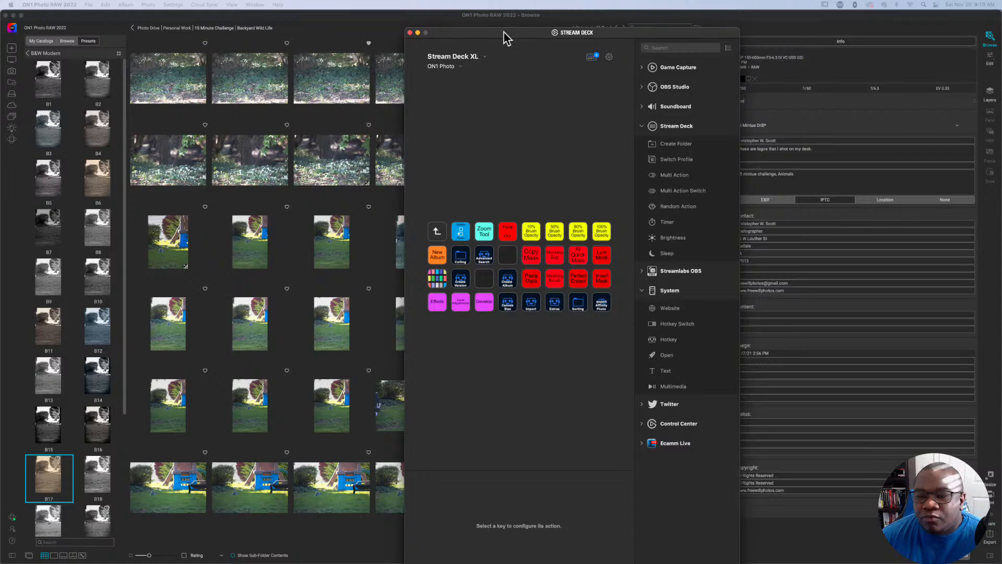
{"action": "left_click_drag", "start_coordinate": [503, 32], "coordinate": [1001, 32]}
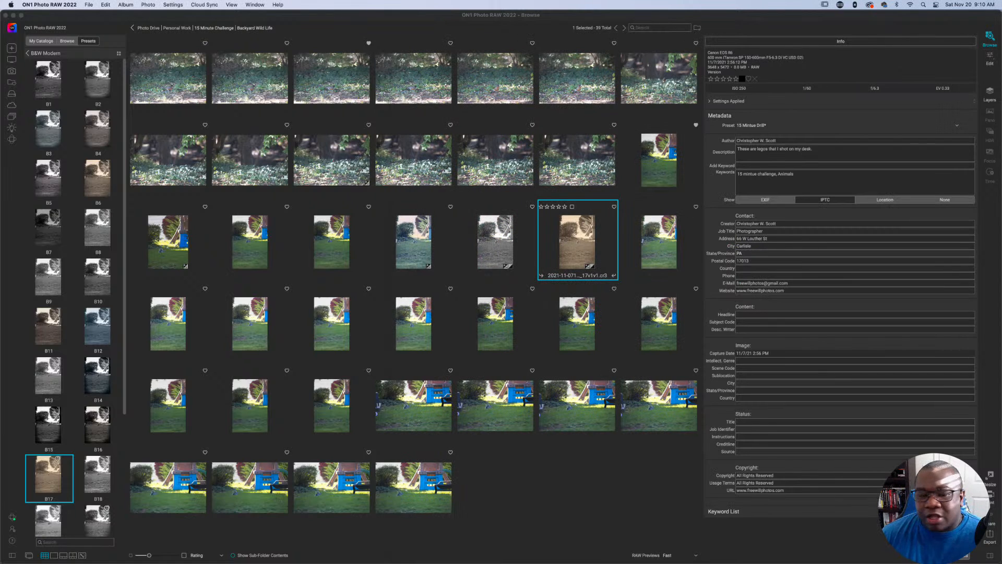
{"action": "left_click", "coordinate": [577, 460]}
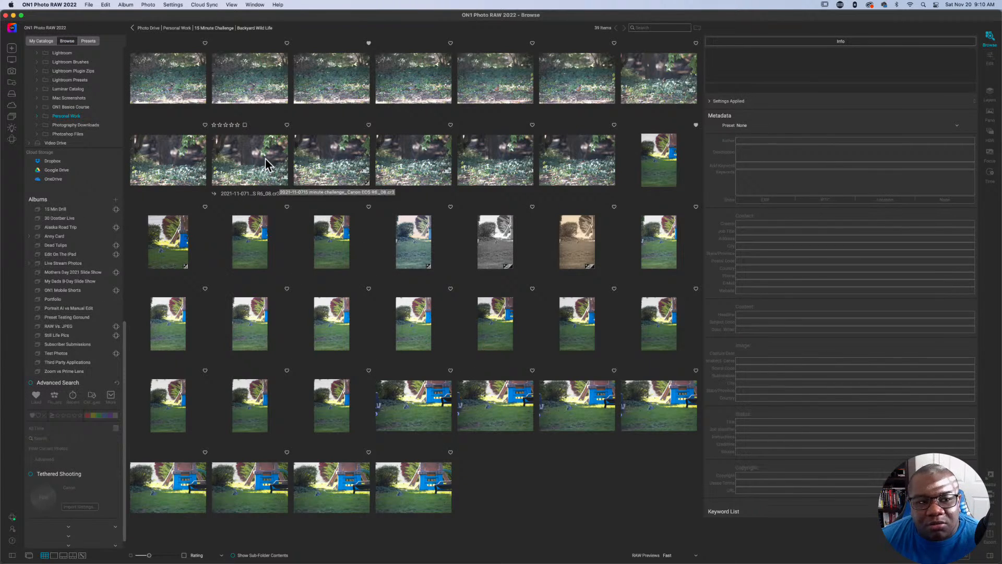
Open the parent 15 Minute Challenge folder and browse through its photos.
{"action": "left_click", "coordinate": [216, 28]}
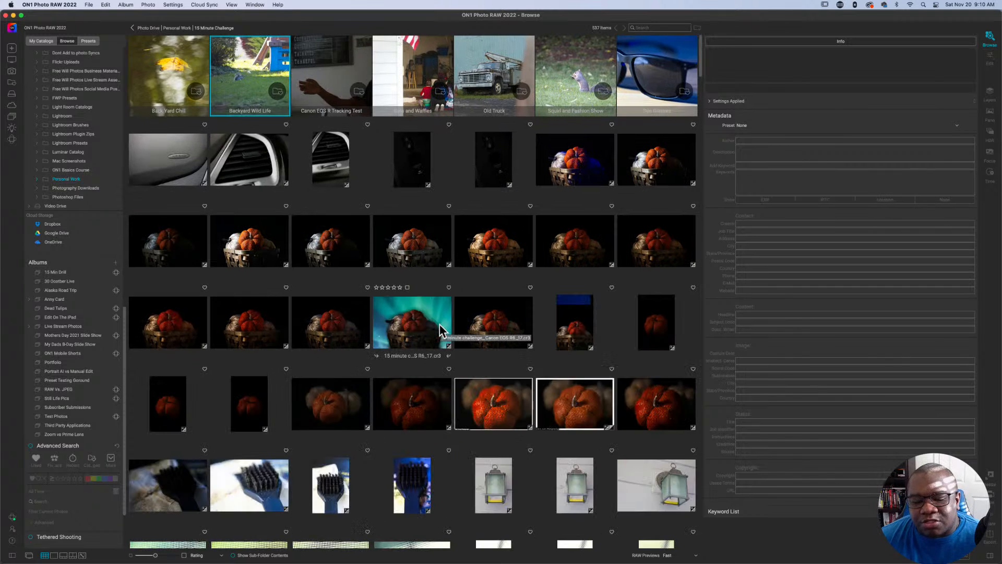
{"action": "scroll", "coordinate": [439, 329], "scroll_direction": "down", "scroll_amount": 3}
{"action": "scroll", "coordinate": [439, 329], "scroll_direction": "down", "scroll_amount": 10}
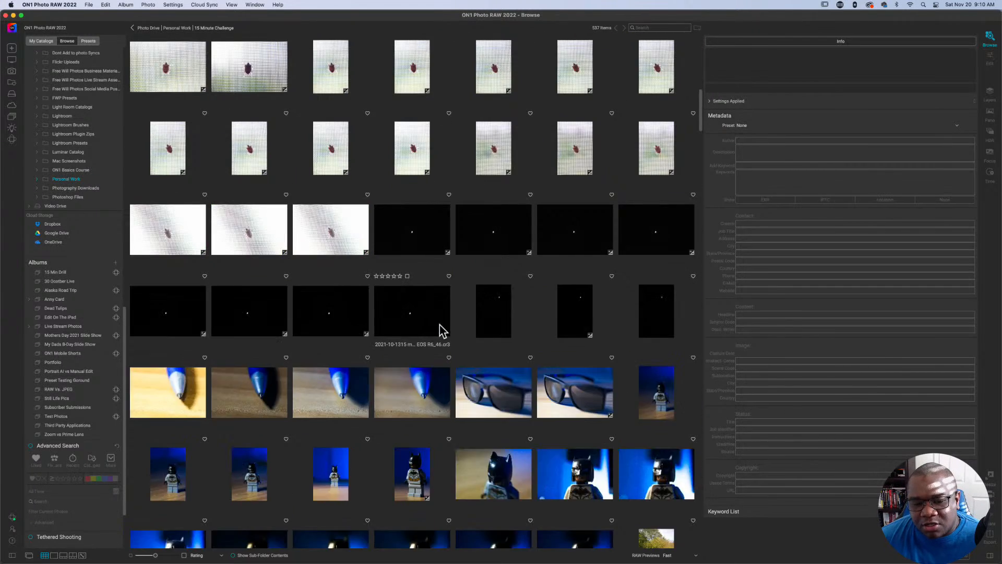
{"action": "scroll", "coordinate": [439, 324], "scroll_direction": "down", "scroll_amount": 15}
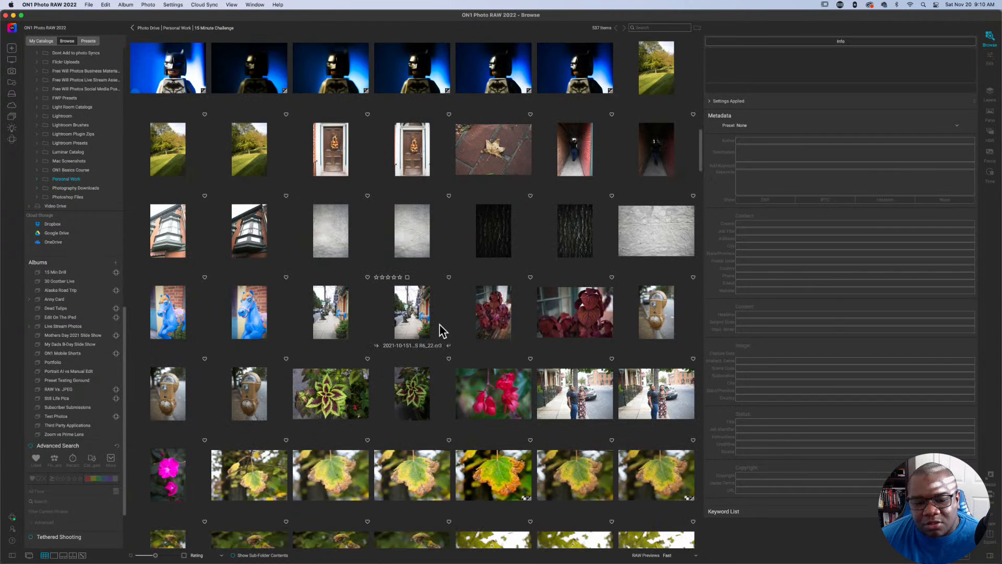
{"action": "scroll", "coordinate": [440, 325], "scroll_direction": "down", "scroll_amount": 10}
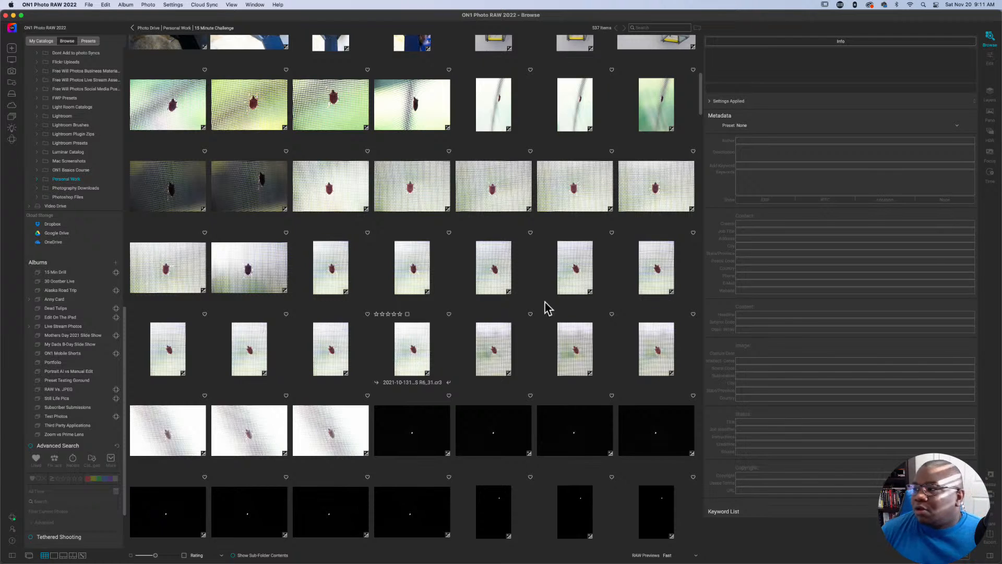
Narrow the Info and Metadata pane so the photo thumbnails in the grid get more room.
{"action": "left_click_drag", "start_coordinate": [1001, 59], "coordinate": [641, 24]}
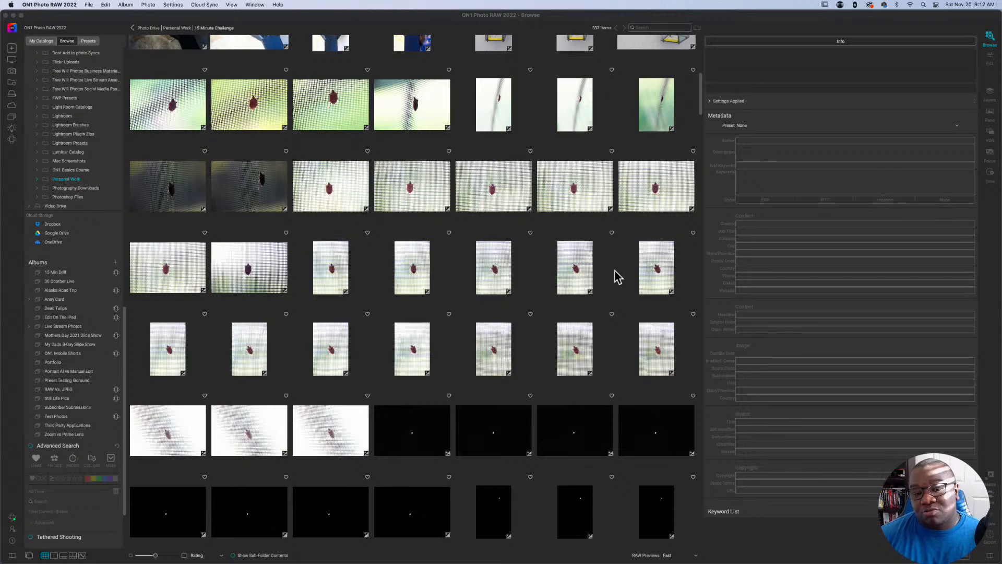
{"action": "left_click", "coordinate": [694, 278]}
{"action": "left_click", "coordinate": [694, 279]}
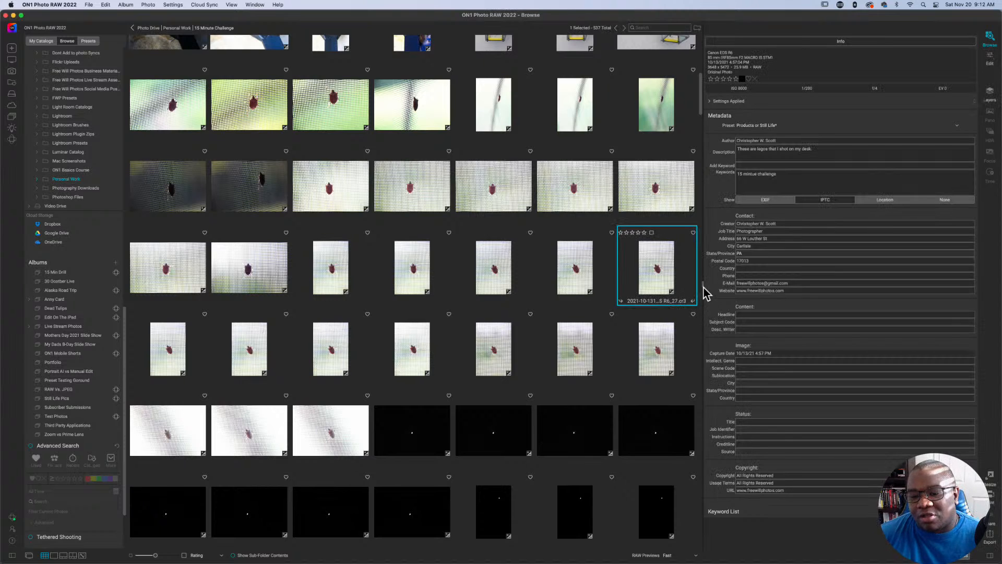
{"action": "left_click_drag", "start_coordinate": [703, 286], "coordinate": [844, 287]}
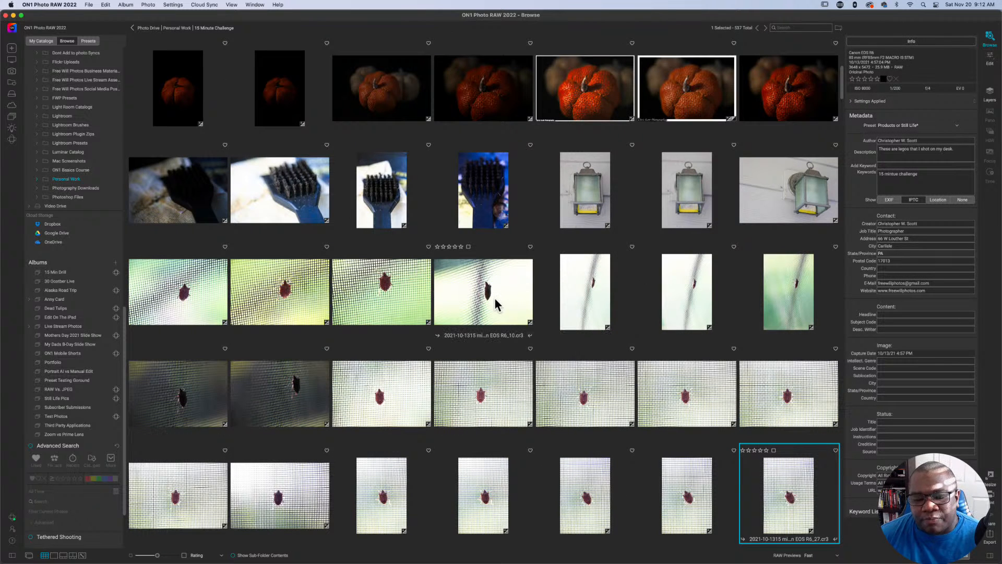
{"action": "scroll", "coordinate": [493, 297], "scroll_direction": "down", "scroll_amount": 2}
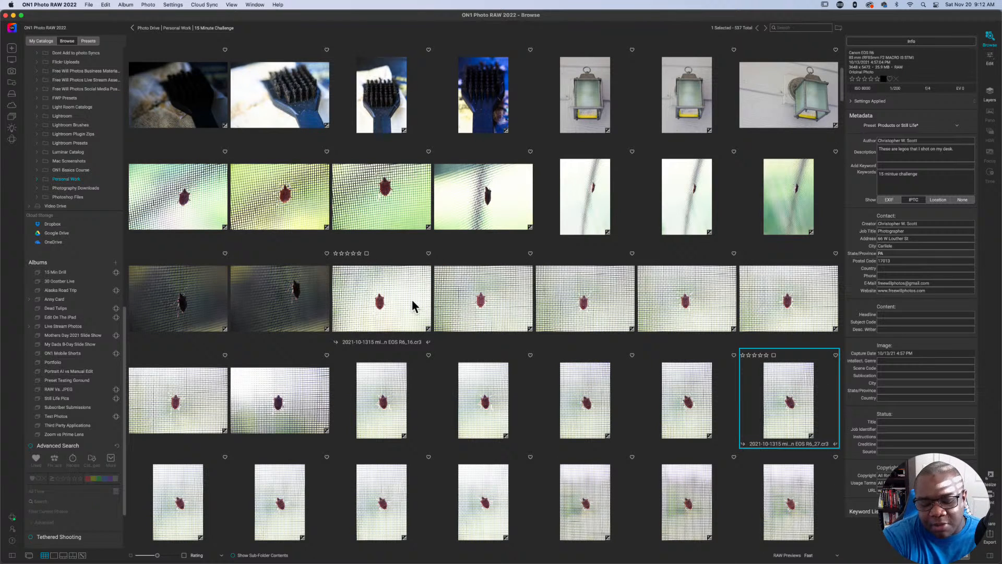
Turn on Advanced Search, toggling it off and on again, and filter the folder's photos to one star or higher.
{"action": "key", "text": "super+="}
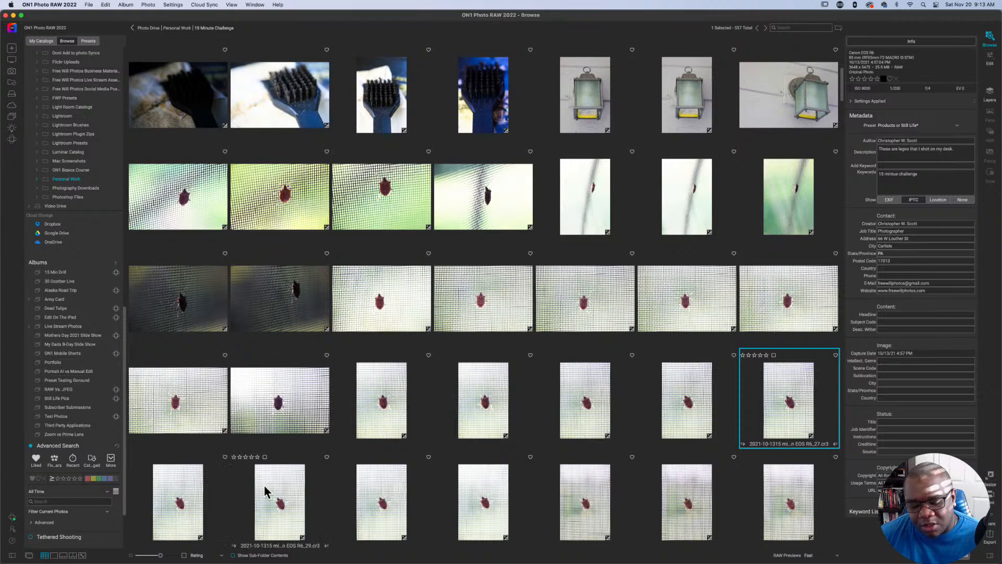
{"action": "key", "text": "super+l"}
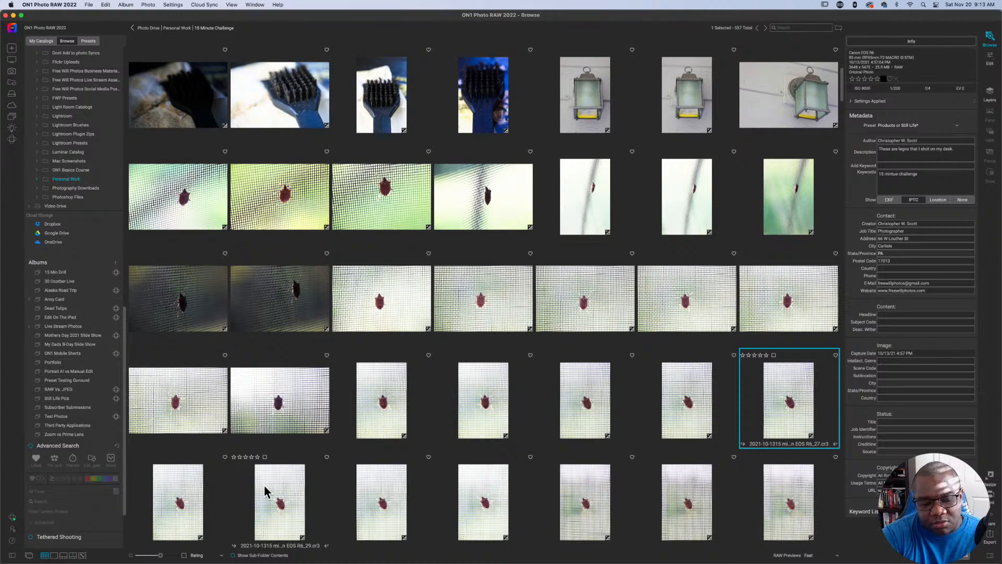
{"action": "key", "text": "super+l"}
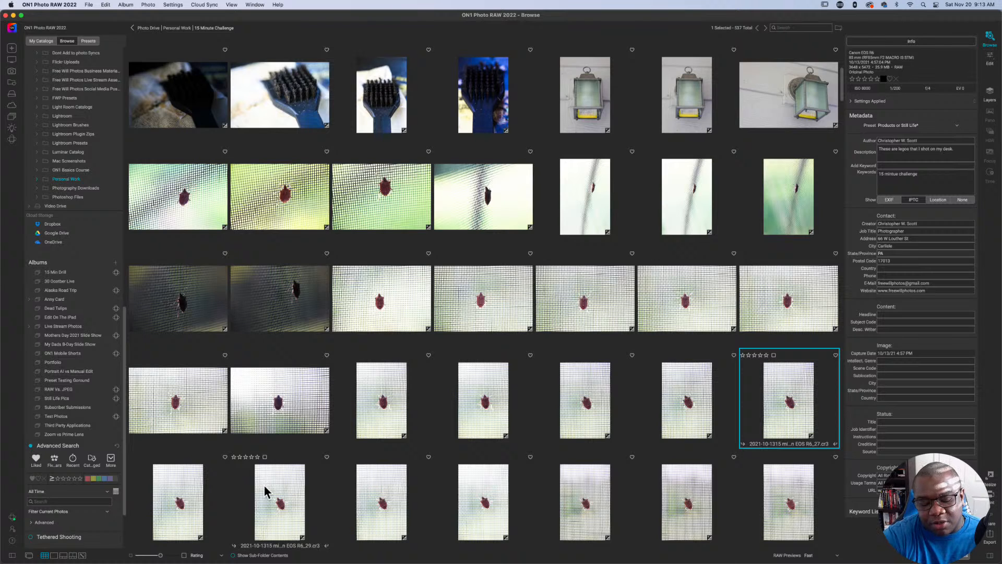
{"action": "key", "text": "alt+super+1"}
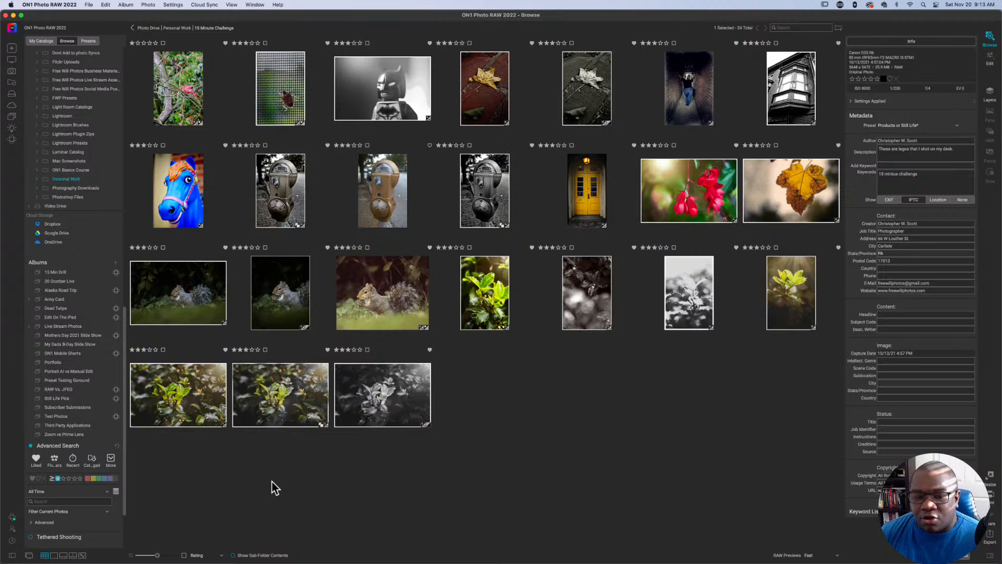
Review the Advanced Search scope options, keeping Filter Current Photos.
{"action": "scroll", "coordinate": [84, 496], "scroll_direction": "down", "scroll_amount": 3}
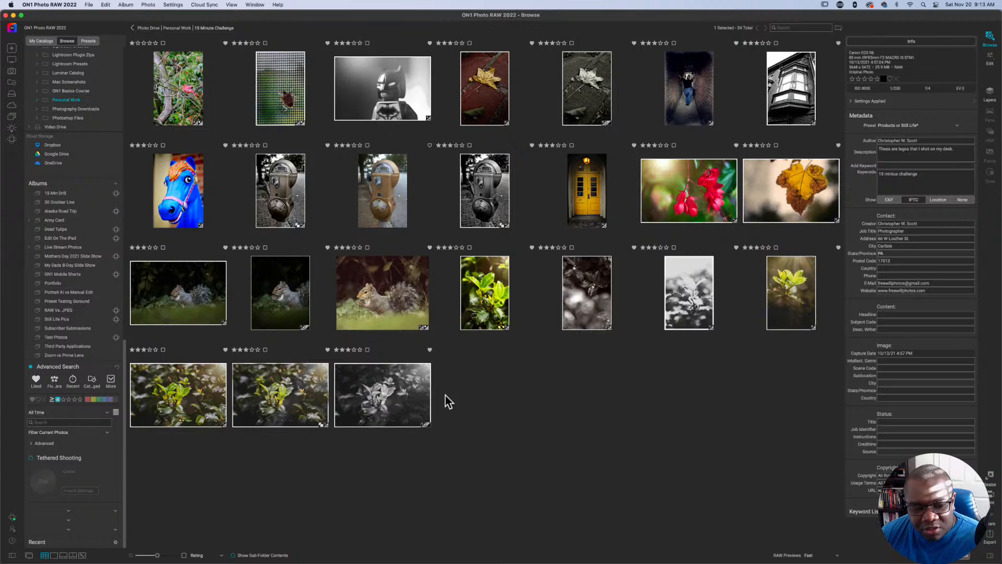
{"action": "left_click", "coordinate": [106, 432]}
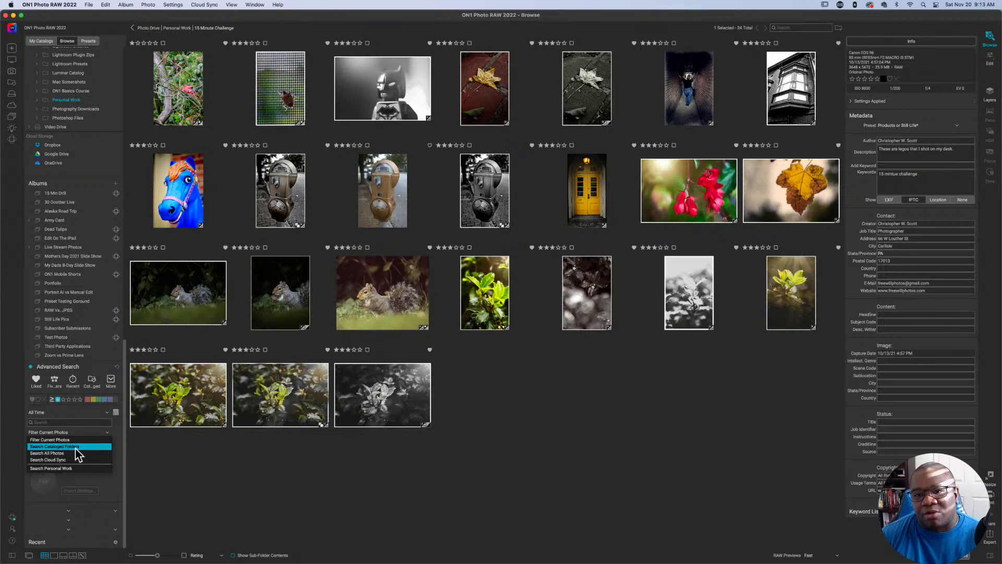
{"action": "left_click", "coordinate": [324, 485]}
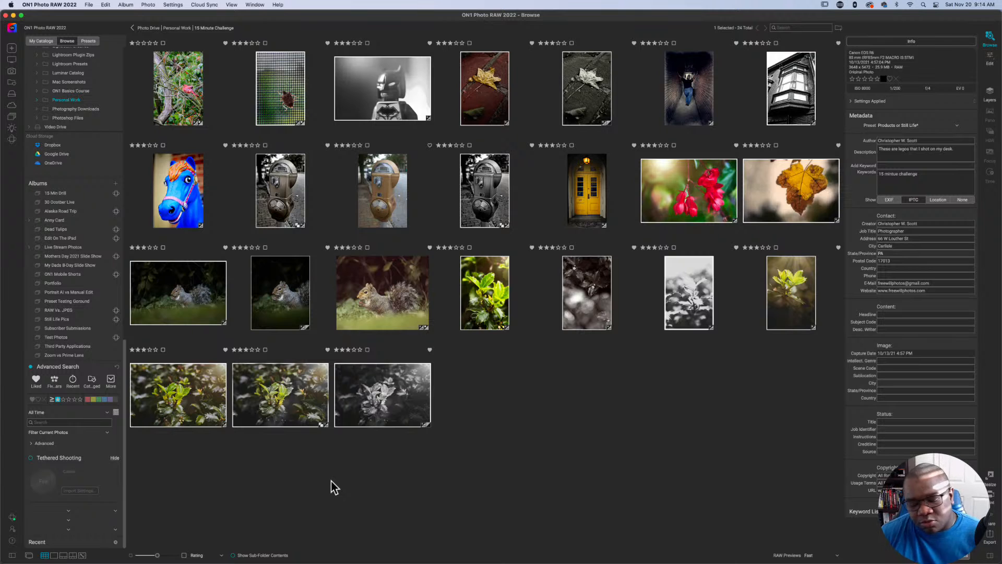
Clear the star rating filter and browse the whole 15 Minute Challenge folder from beginning to end.
{"action": "key", "text": "super+alt+0"}
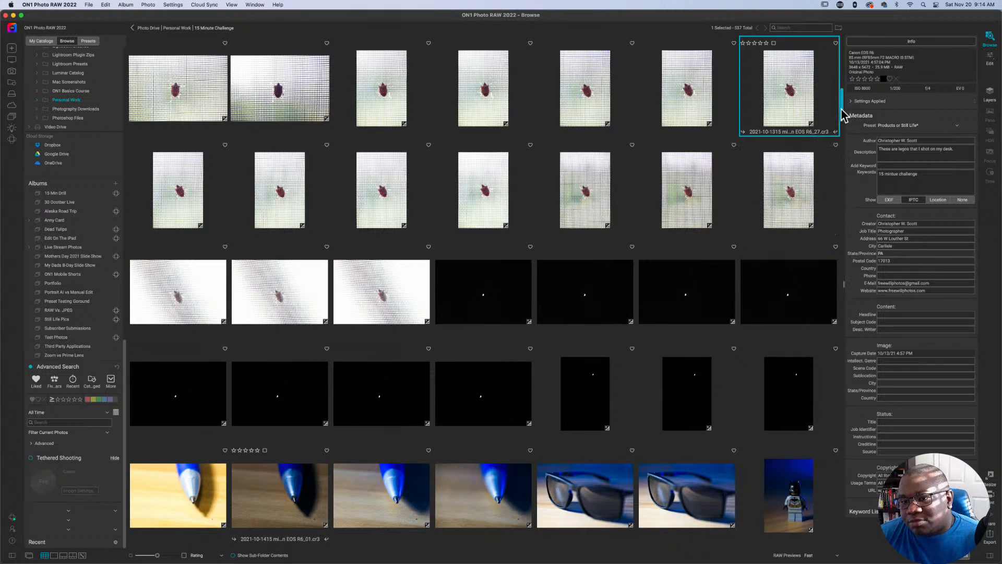
{"action": "mouse_move", "coordinate": [841, 114]}
{"action": "left_mouse_down"}
{"action": "mouse_move", "coordinate": [840, 125]}
{"action": "mouse_move", "coordinate": [840, 39]}
{"action": "left_mouse_up"}
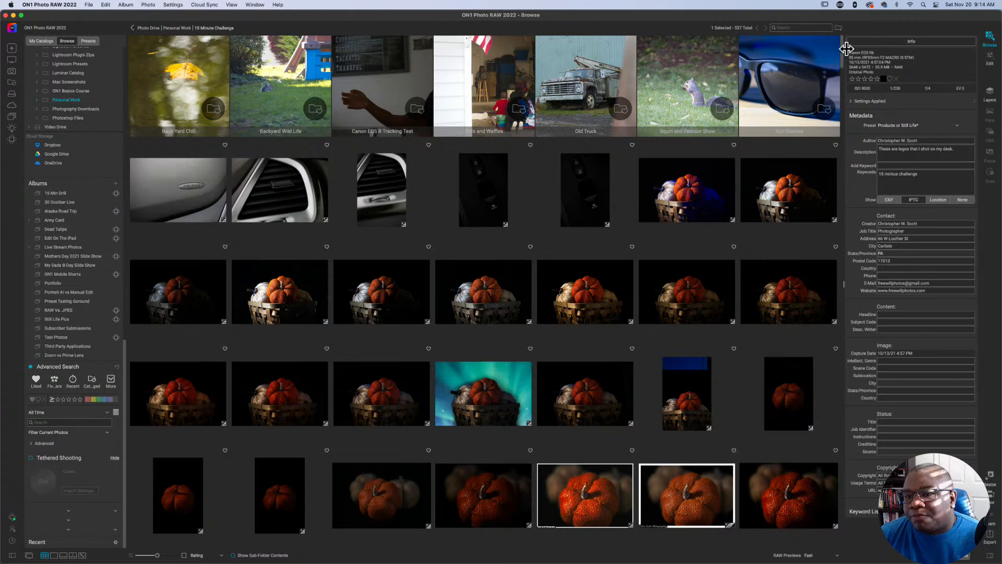
{"action": "left_click_drag", "start_coordinate": [842, 48], "coordinate": [839, 547]}
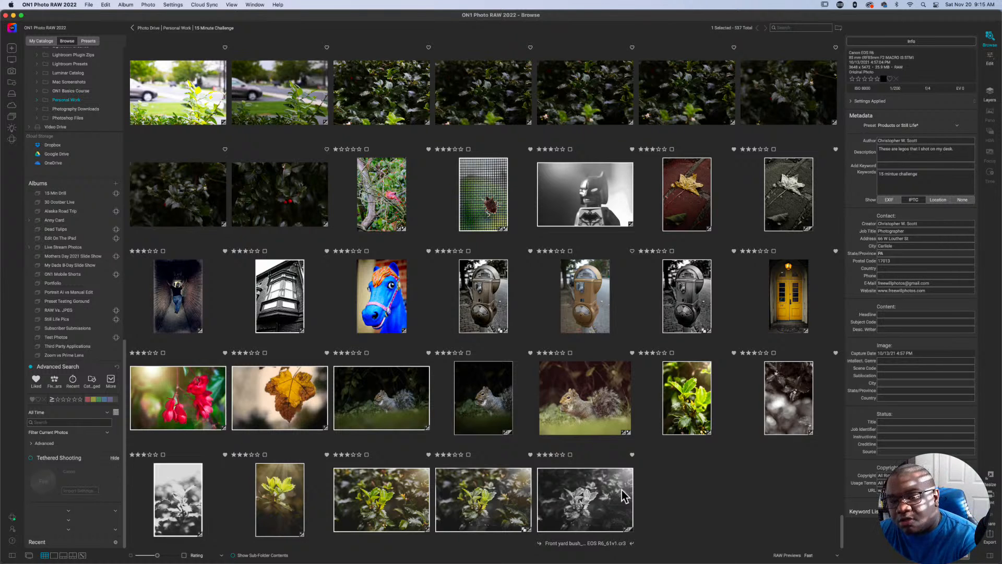
Filter the folder to liked photos only and look through them.
{"action": "key", "text": "super+alt+p"}
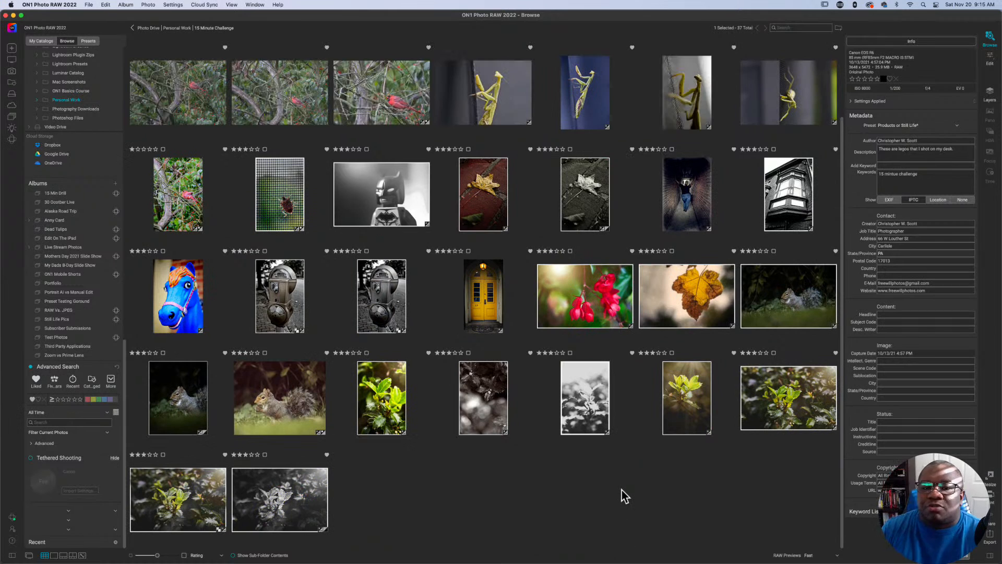
{"action": "scroll", "coordinate": [641, 484], "scroll_direction": "up", "scroll_amount": 2}
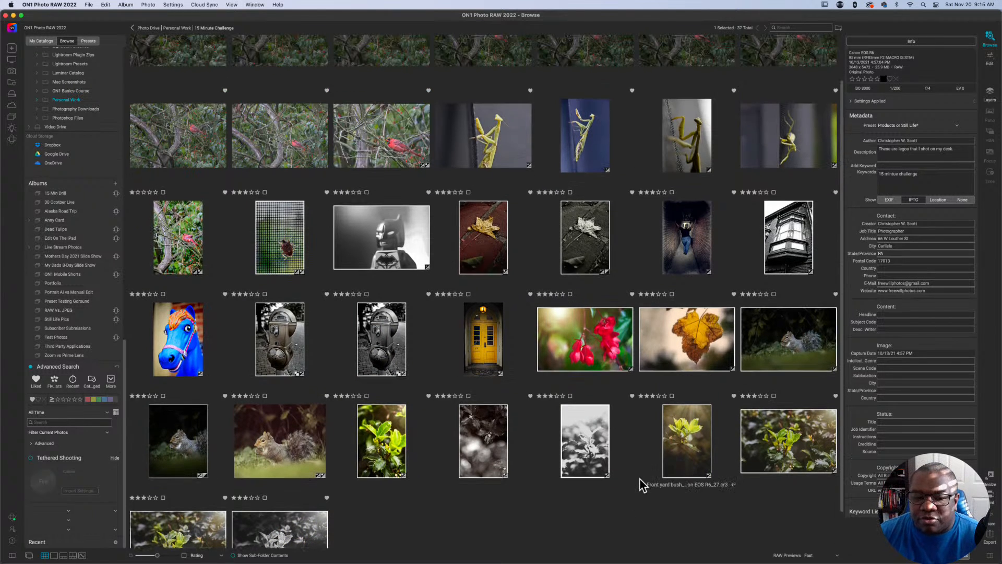
{"action": "scroll", "coordinate": [642, 483], "scroll_direction": "up", "scroll_amount": 2}
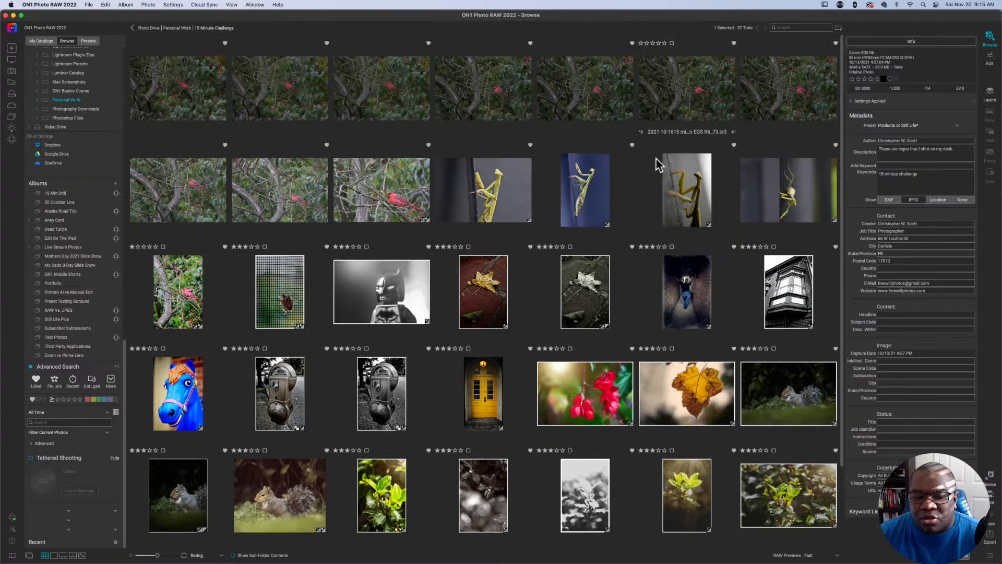
{"action": "scroll", "coordinate": [472, 359], "scroll_direction": "down", "scroll_amount": 4}
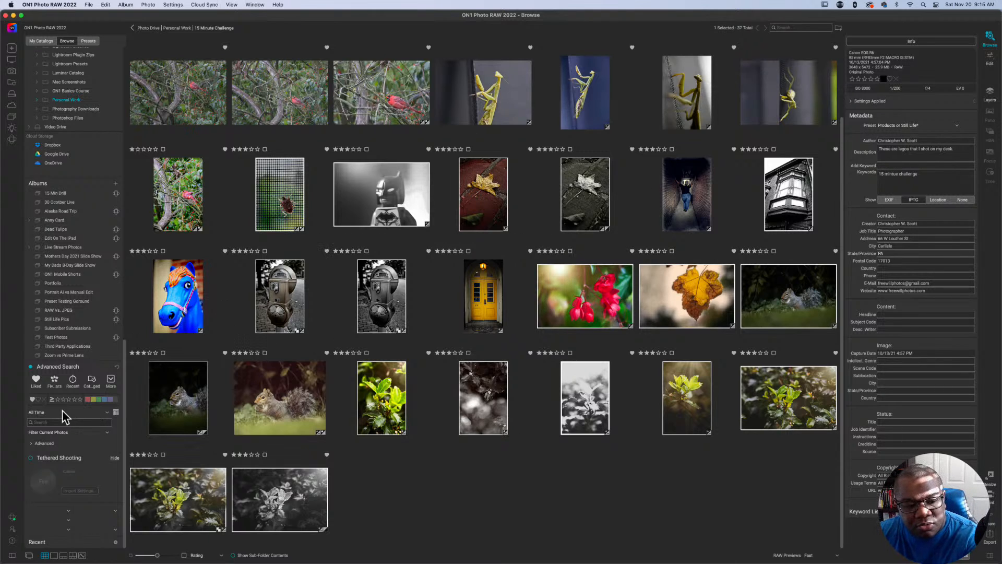
Turn Advanced Search off, browse the unfiltered folder, and turn the search back on with the liked filter.
{"action": "key", "text": "super+l"}
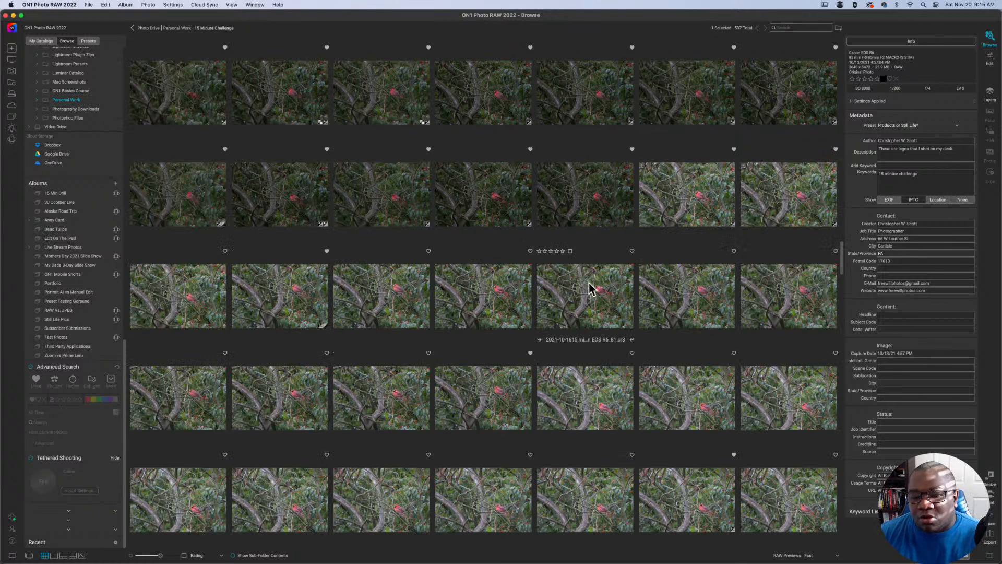
{"action": "left_click_drag", "start_coordinate": [840, 254], "coordinate": [840, 139]}
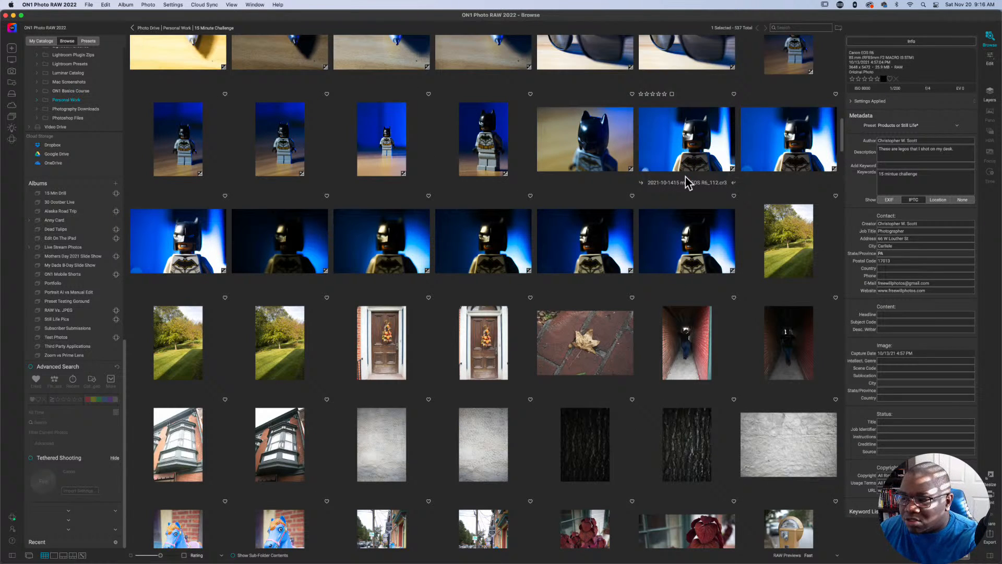
{"action": "key", "text": "super+l"}
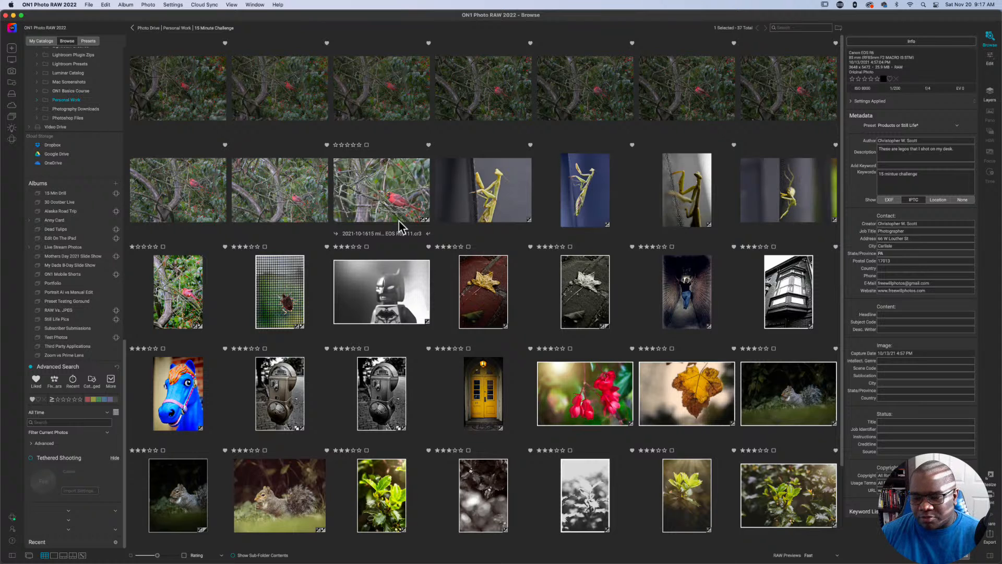
{"action": "scroll", "coordinate": [449, 276], "scroll_direction": "down", "scroll_amount": 2}
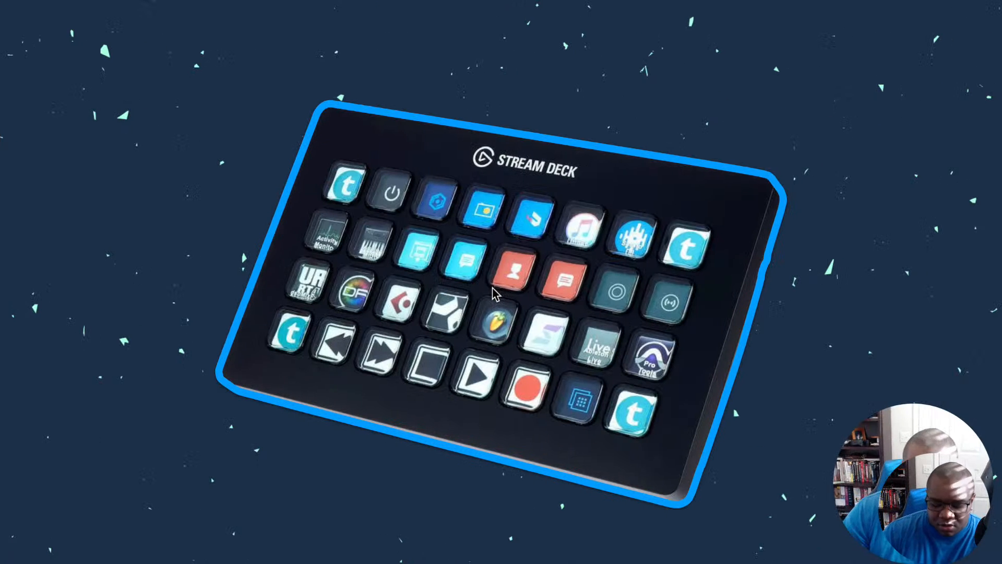
{"action": "key", "text": "Right"}
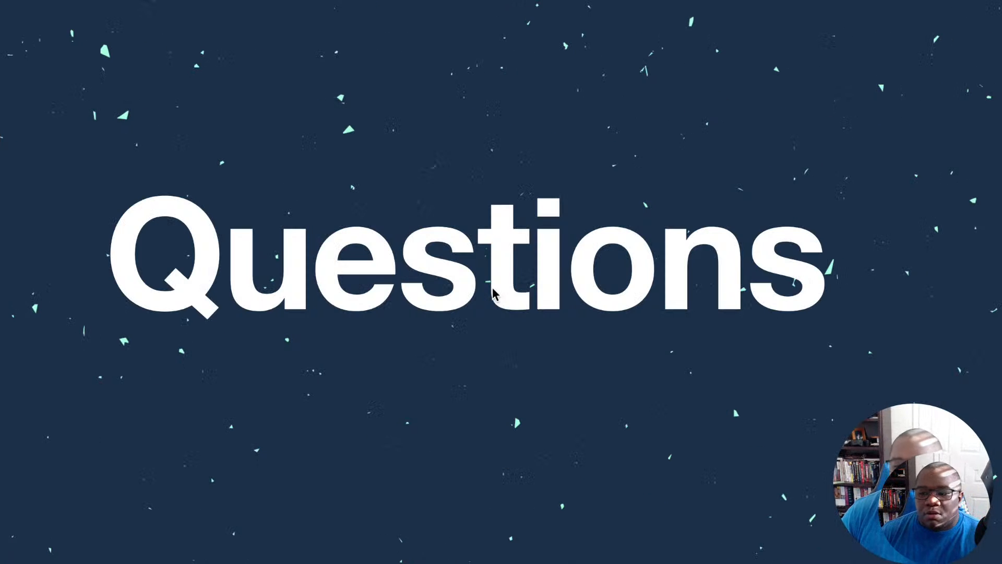
{"action": "mouse_move", "coordinate": [989, 6]}
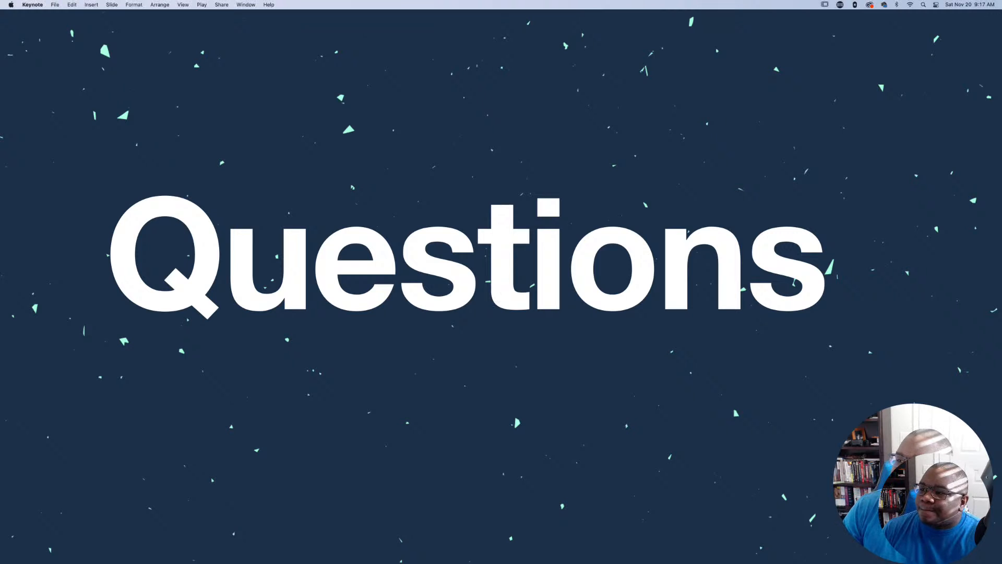